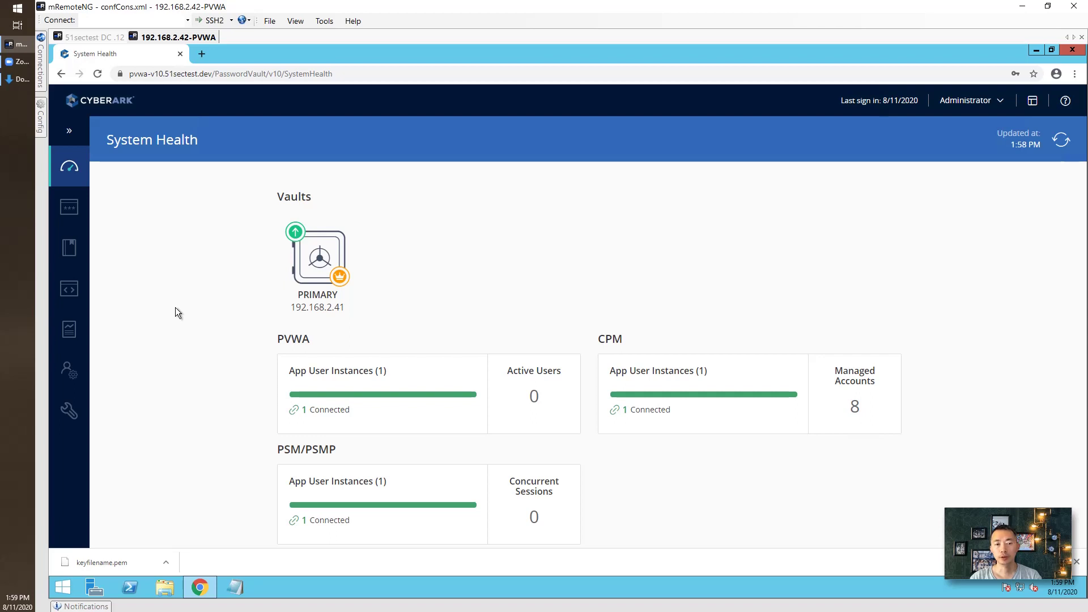
- Open the v10-adm2 account's details from the Accounts list
left_click(69, 210)
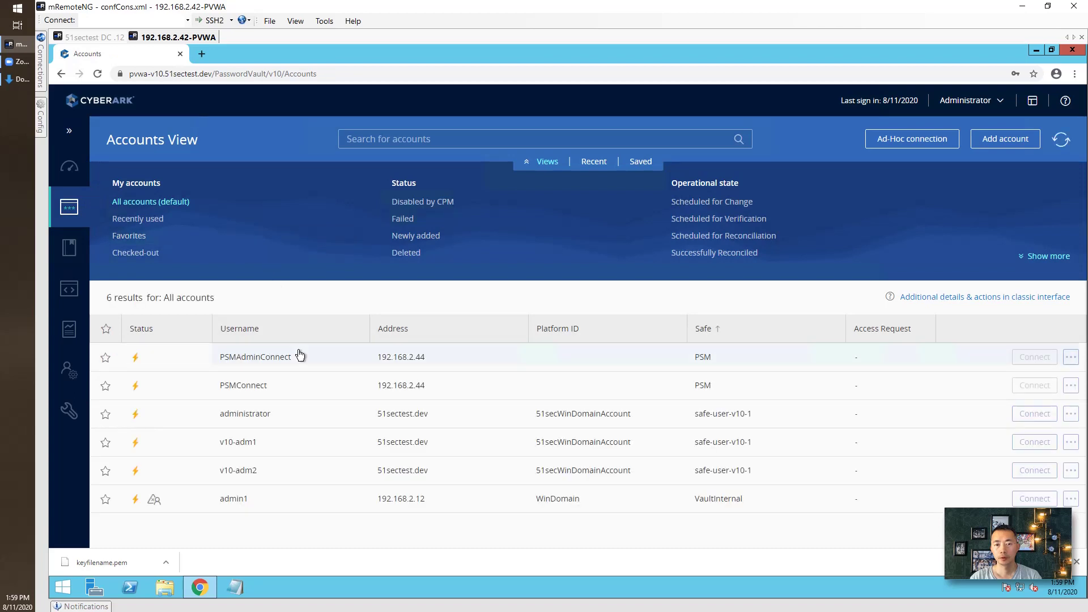
left_click(305, 470)
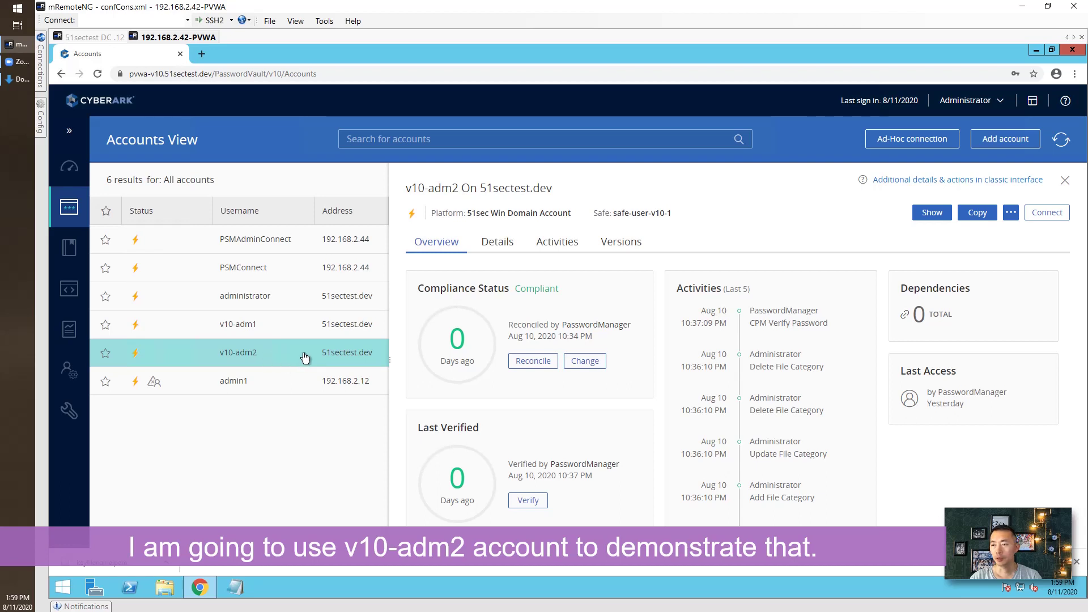
- Open v10-adm2 in the classic interface and check its Windows Service and Scheduled Task lists
left_click(922, 181)
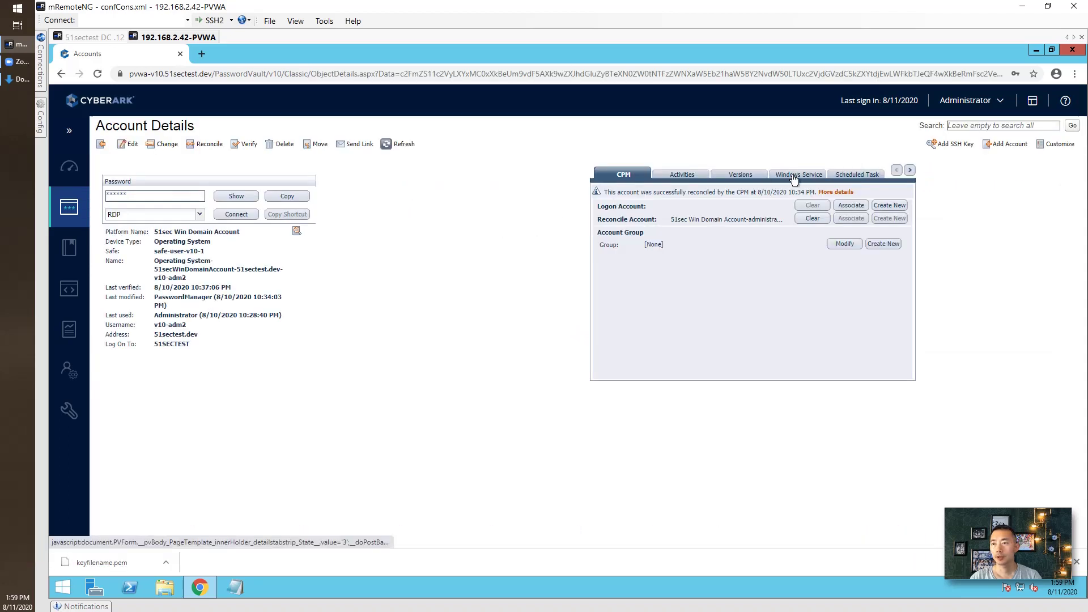
left_click(793, 179)
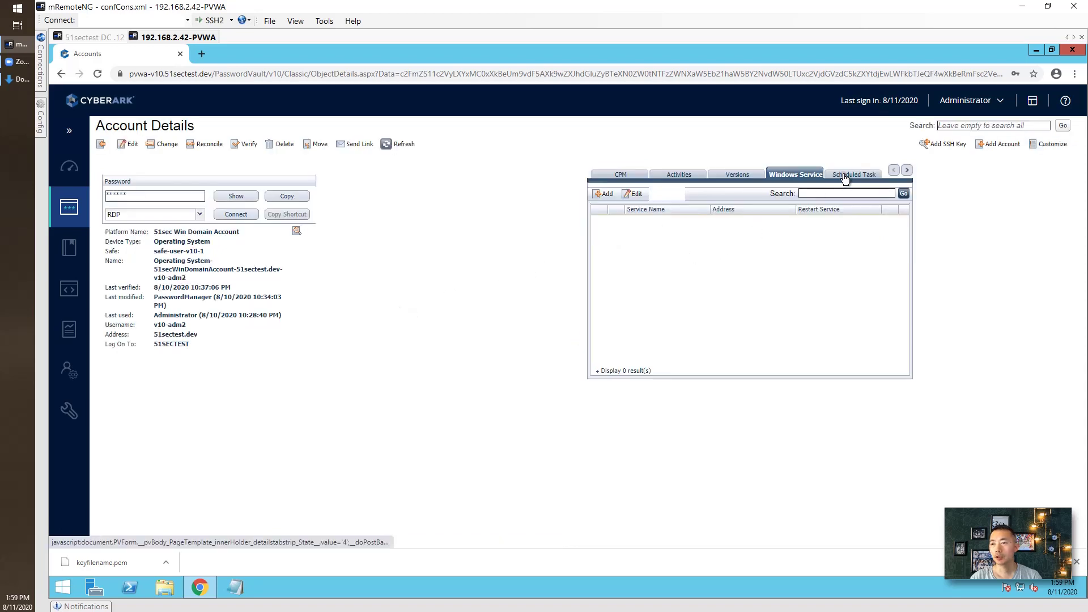
left_click(843, 175)
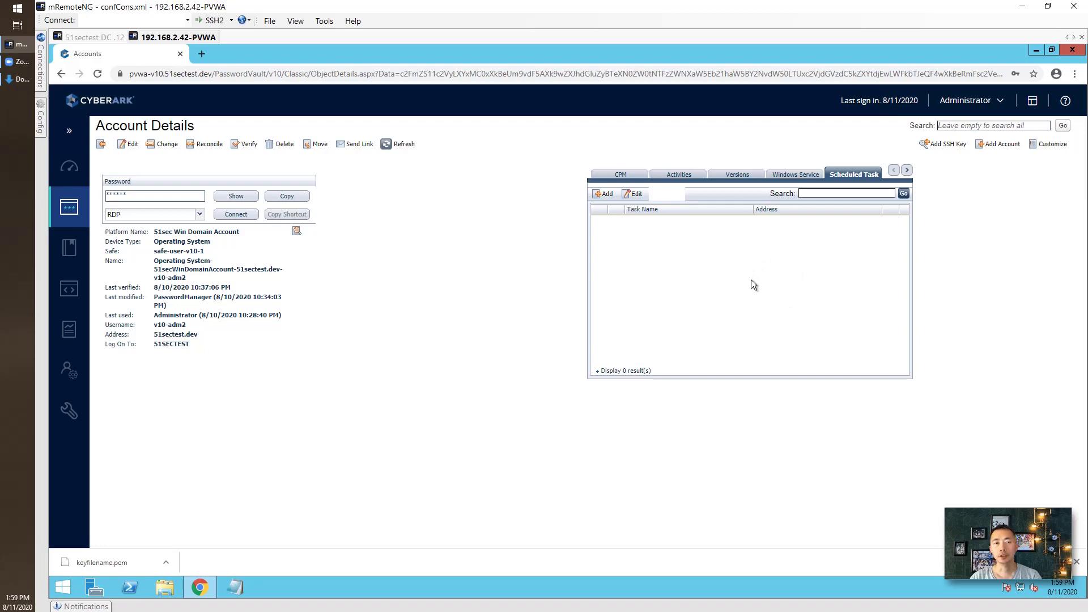
- On the domain controller's remote desktop, open test.bat in Notepad for editing
left_click(106, 36)
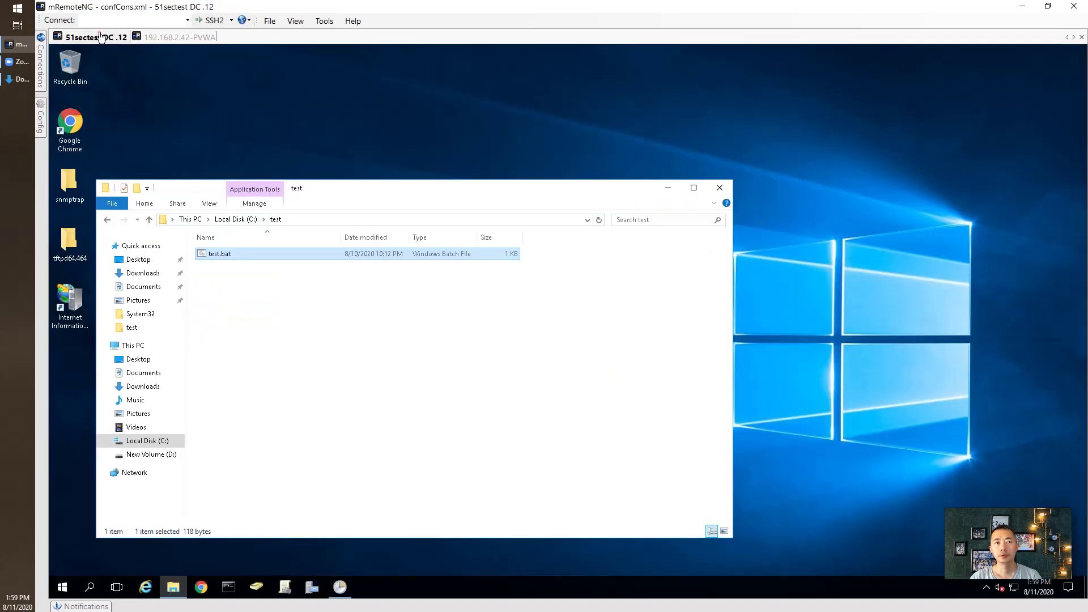
right_click(329, 255)
left_click(354, 278)
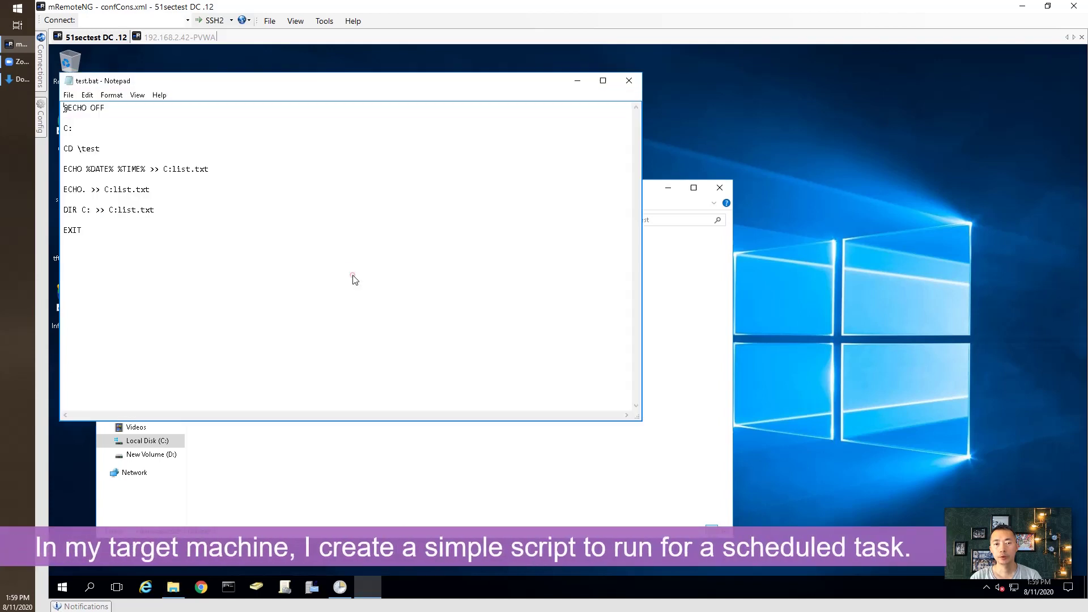
- Highlight the script's C:, date-logging, ECHO. and DIR lines, then close test.bat unchanged
left_click(105, 130)
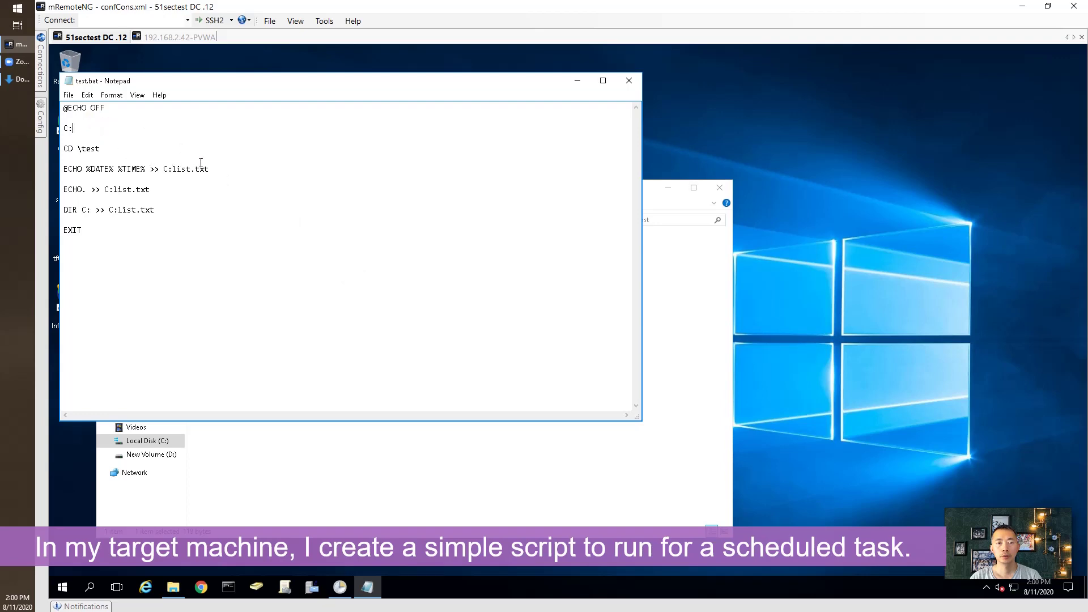
left_click(224, 168)
left_click_drag(238, 170, 77, 176)
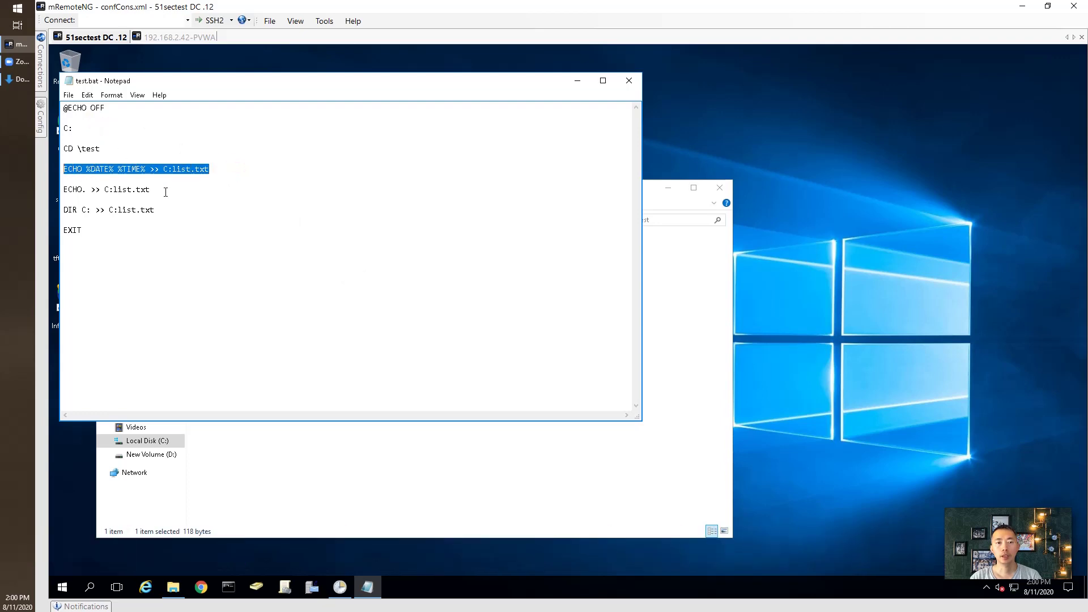
left_click_drag(173, 210, 60, 192)
left_click(209, 170)
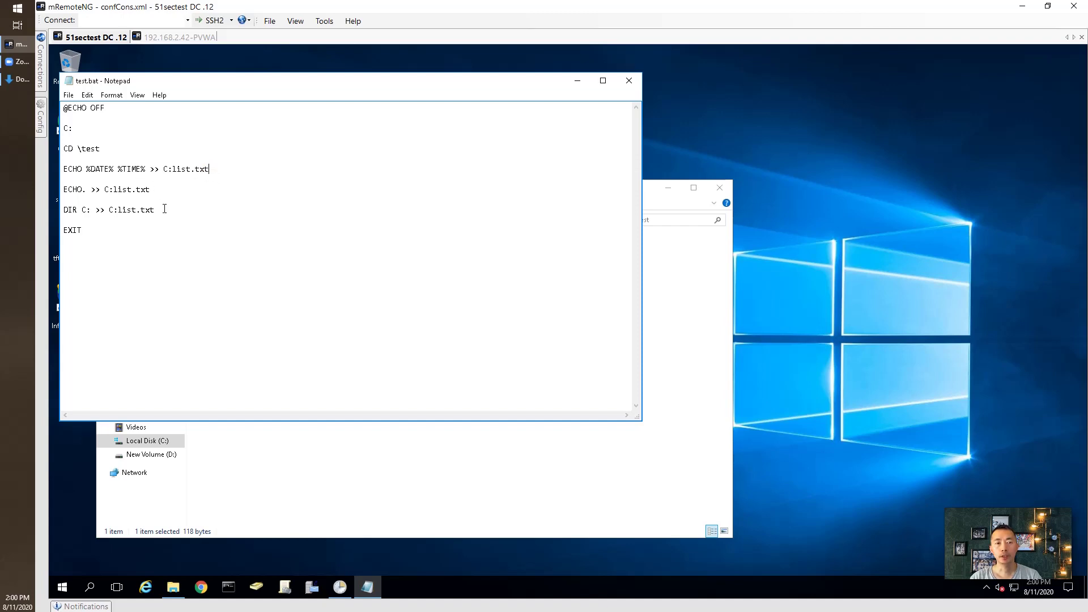
left_click_drag(163, 211, 69, 188)
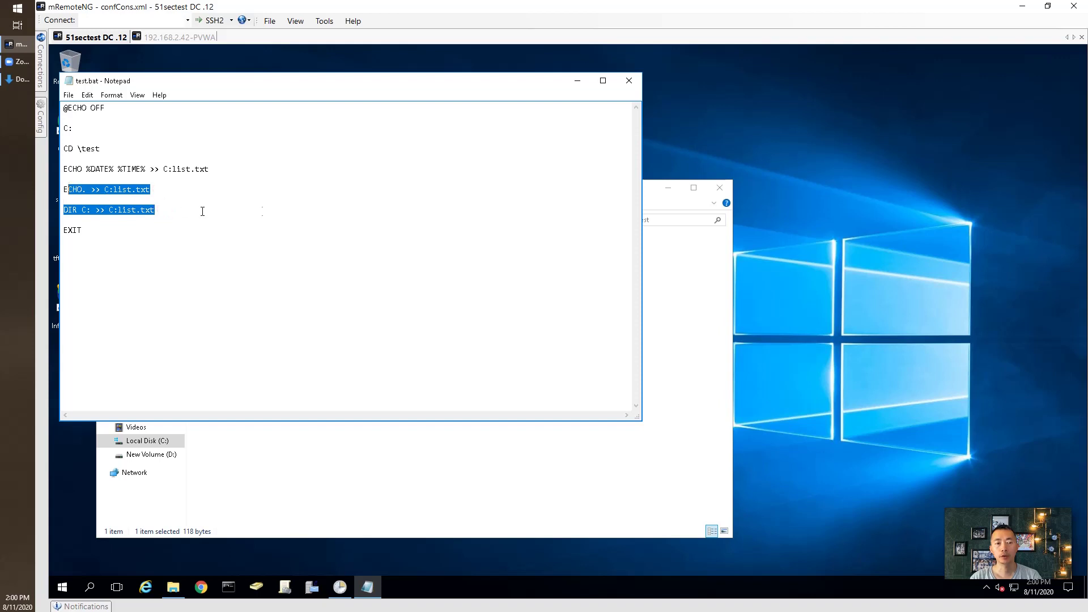
left_click(629, 81)
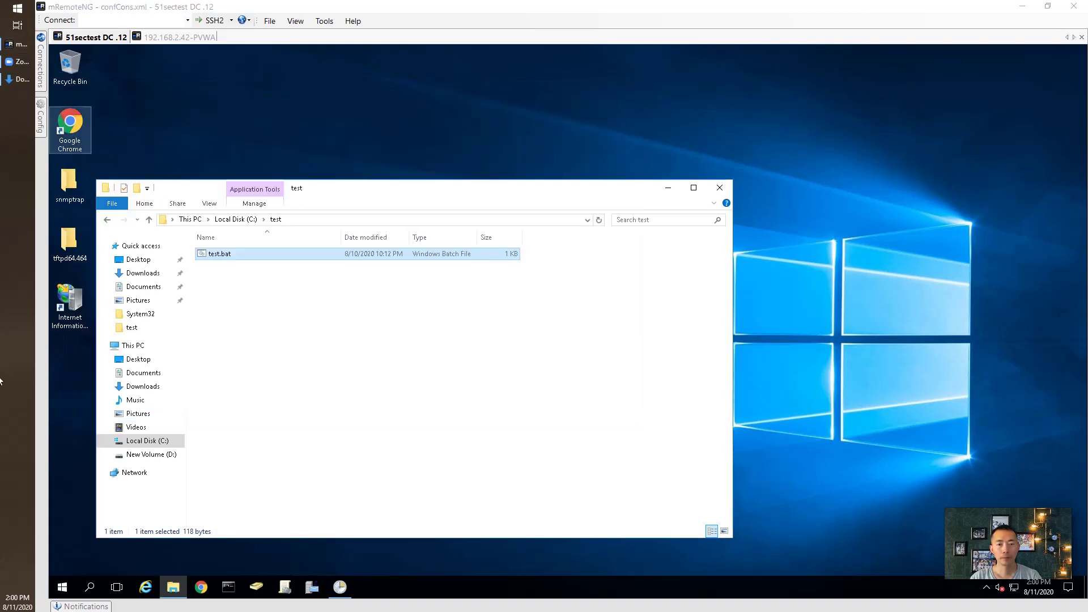
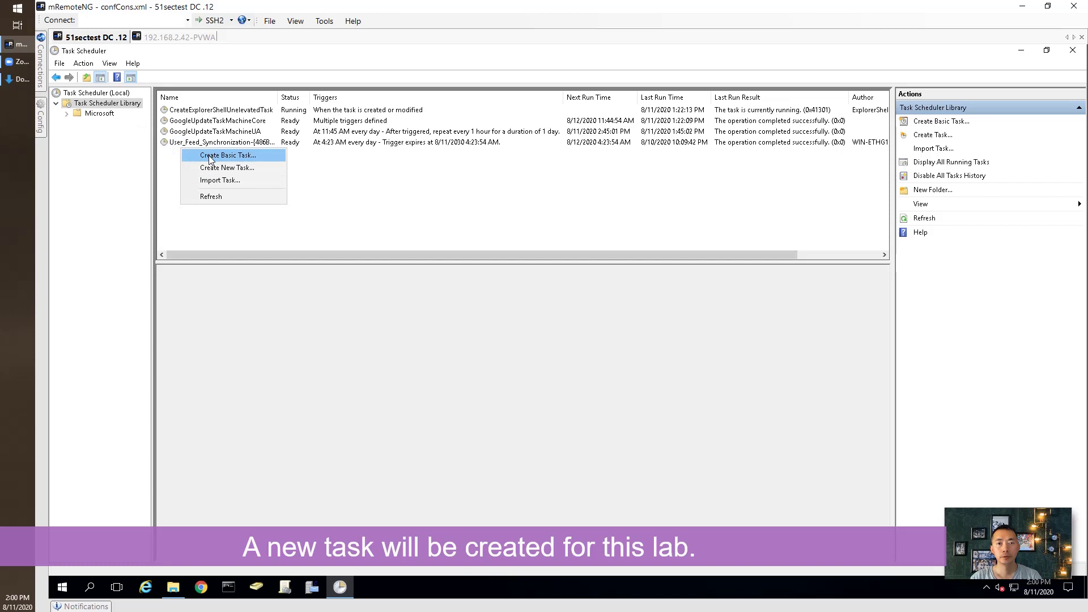
- Close the open menu and bring up the Task Scheduler Library's task creation options
left_click(311, 213)
right_click(185, 190)
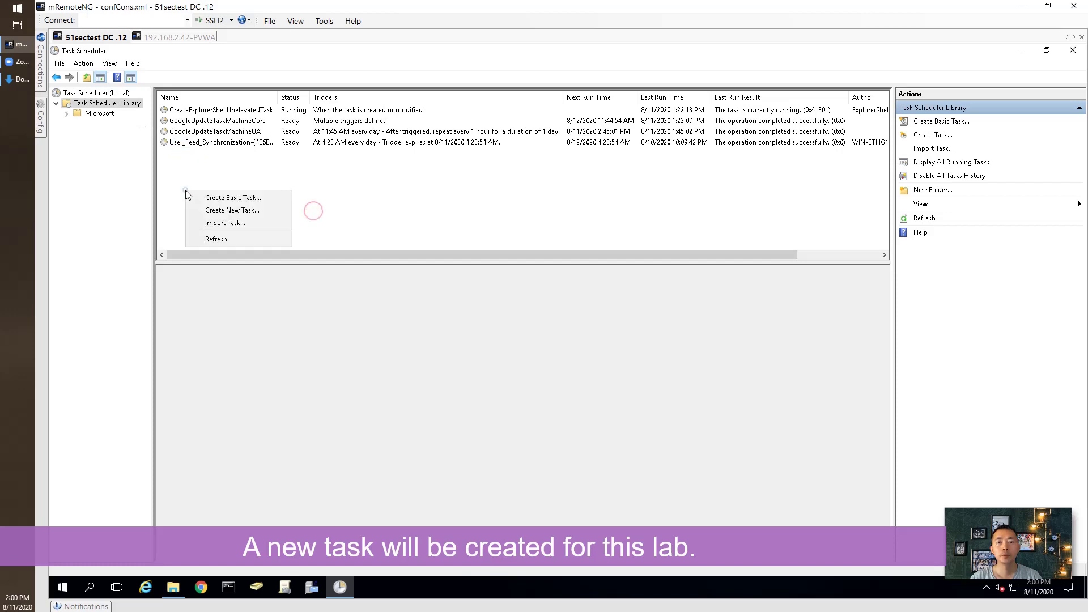
- Create a new task named 'test1' and move to its Description field
left_click(220, 211)
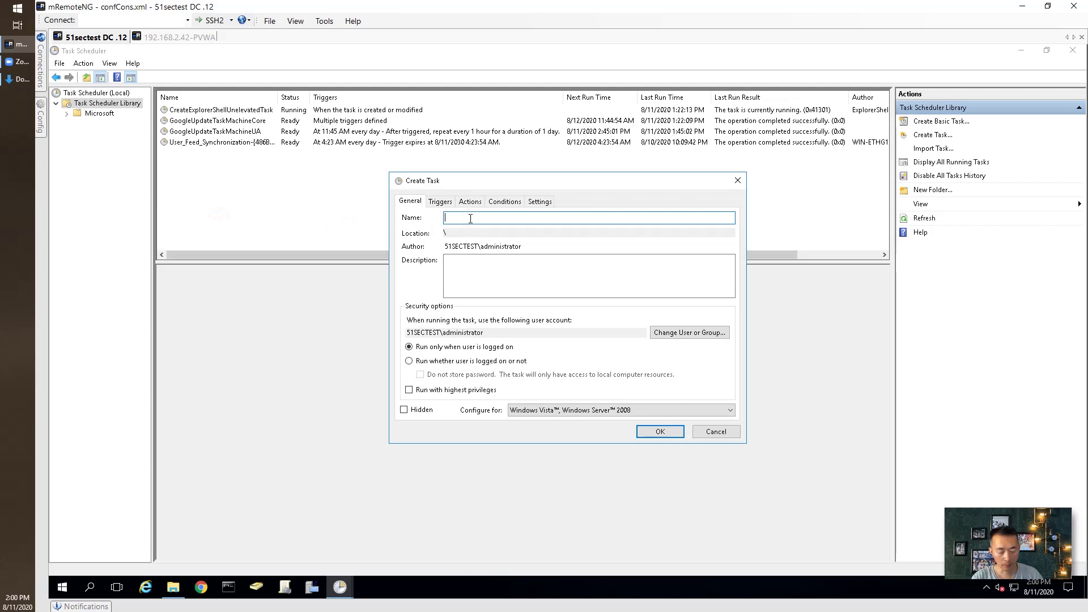
type("test1")
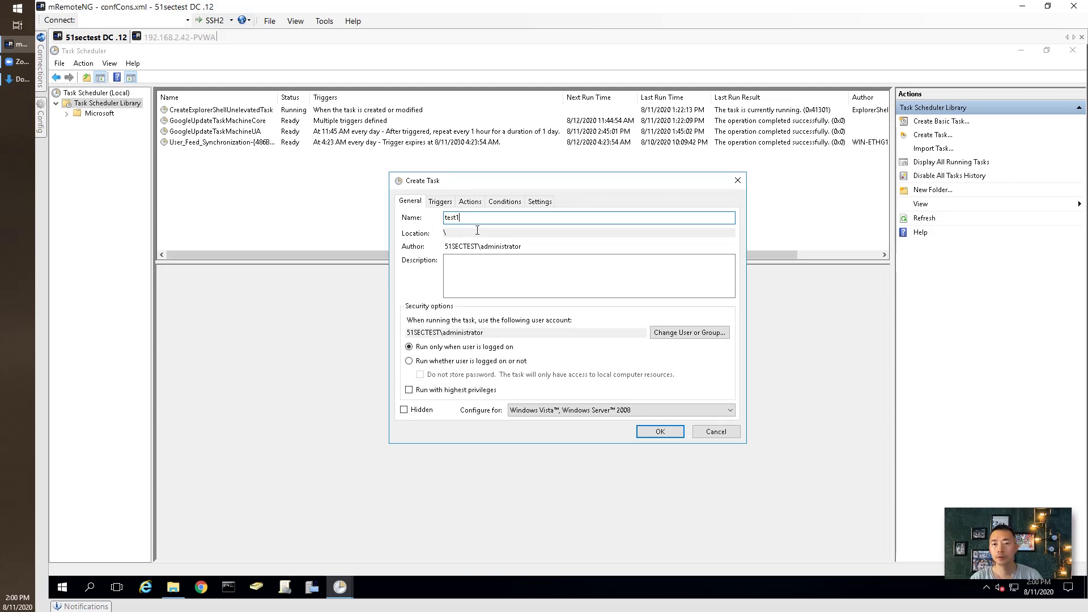
left_click(494, 258)
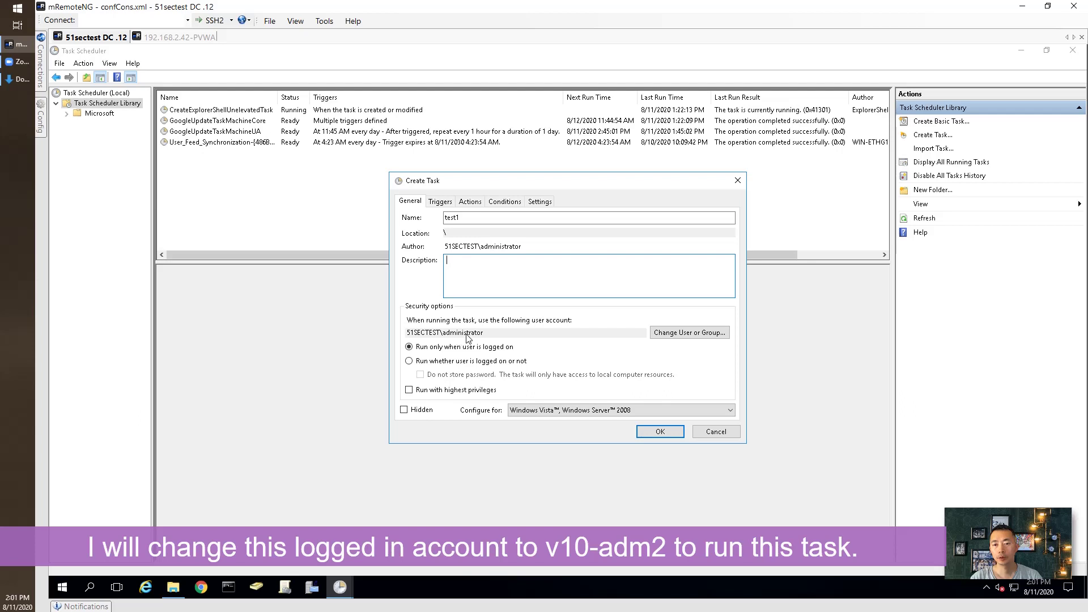
- Change the task's run-as account to v10-adm2 and resolve it with Check Names
left_click(685, 332)
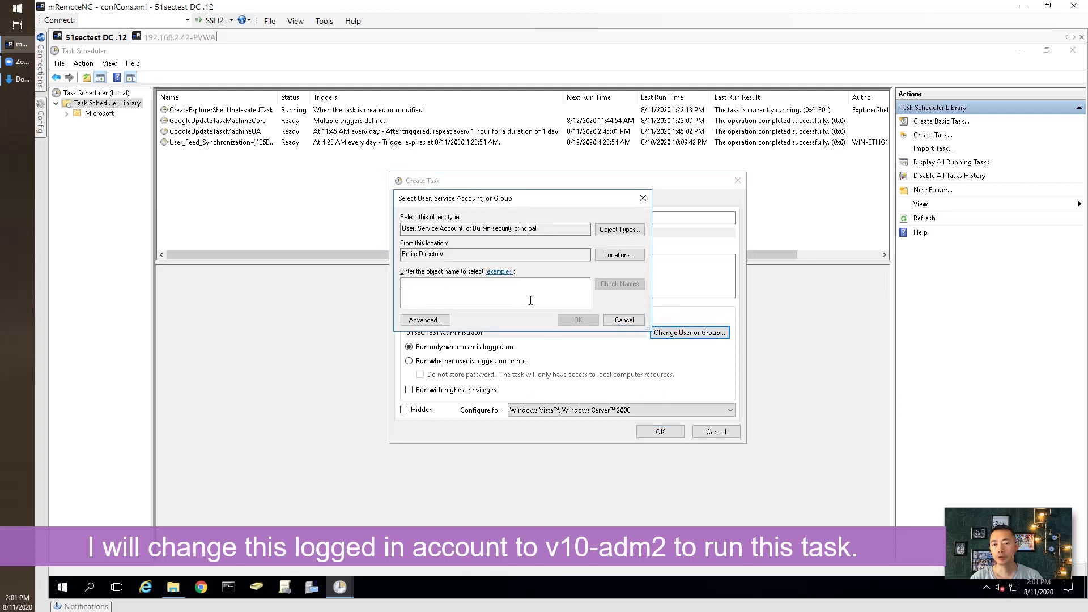
type("v1")
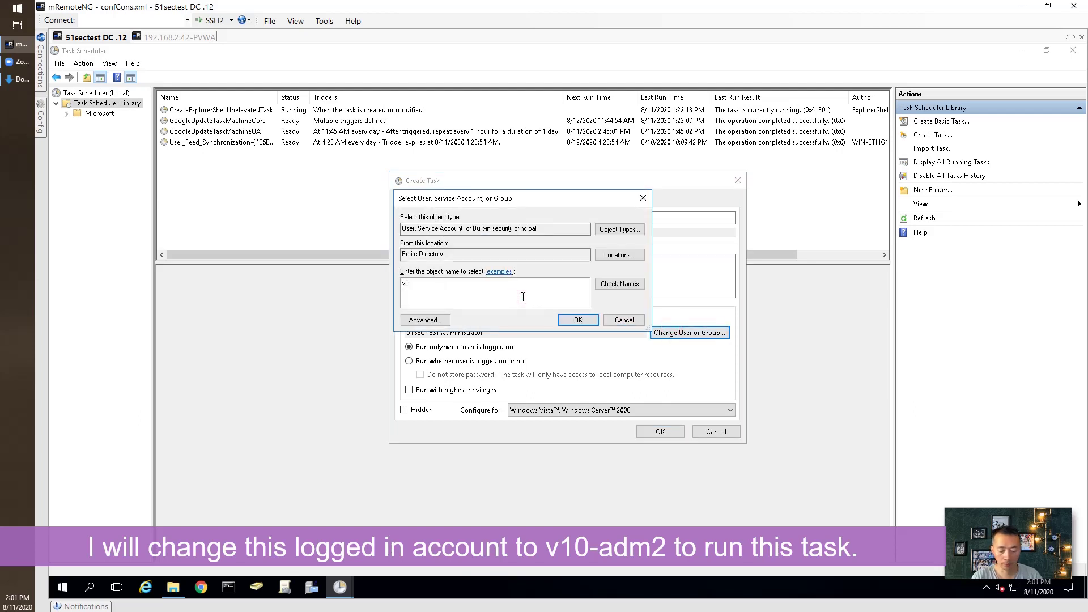
type("0-adm2")
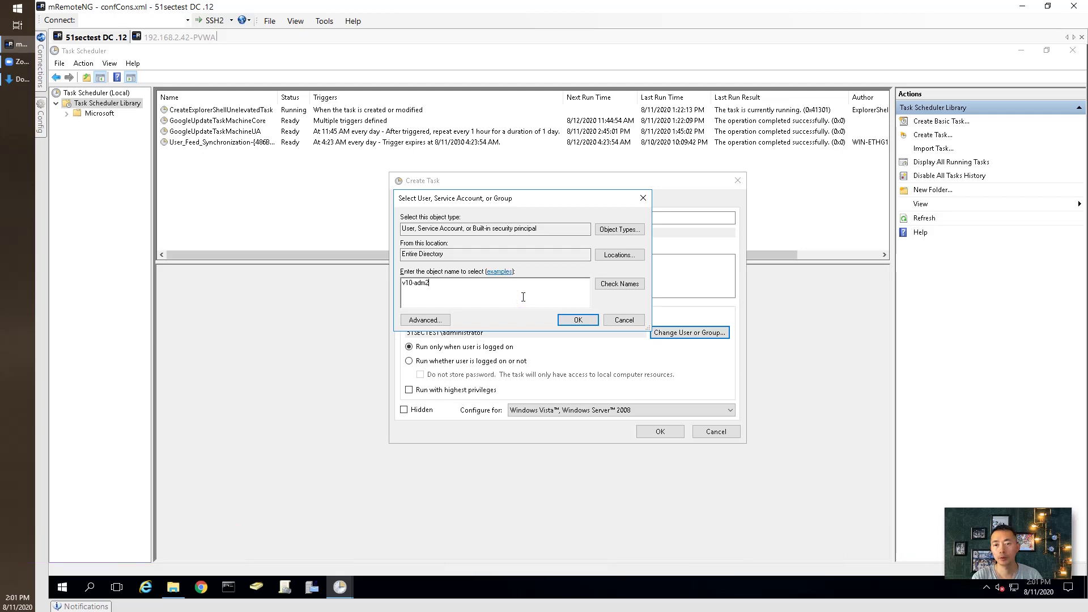
left_click(633, 285)
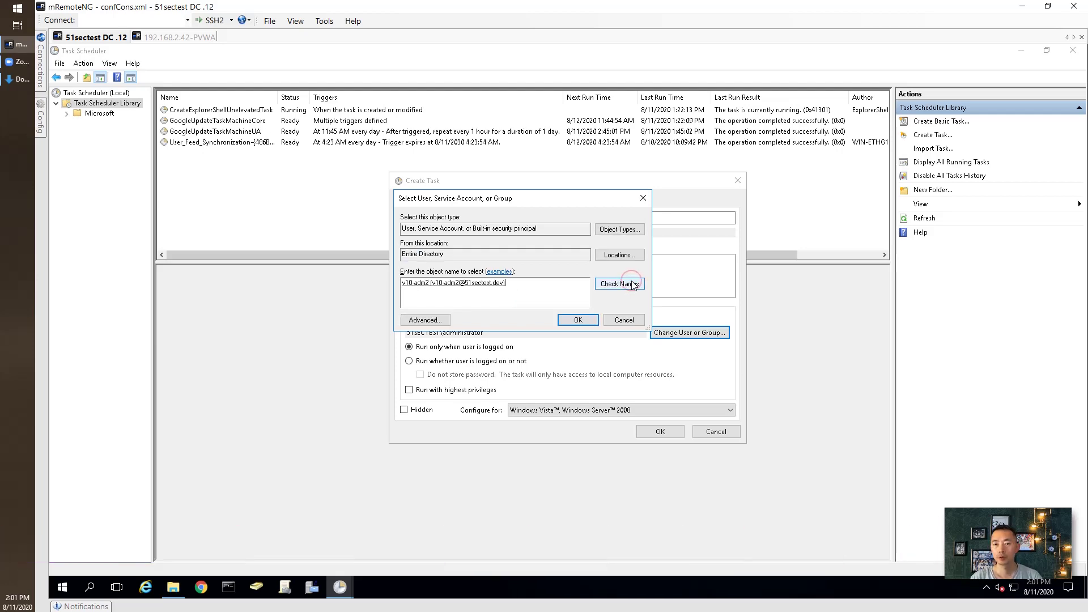
- Confirm v10-adm2 as the run account and choose 'Run whether user is logged on or not'
left_click(578, 320)
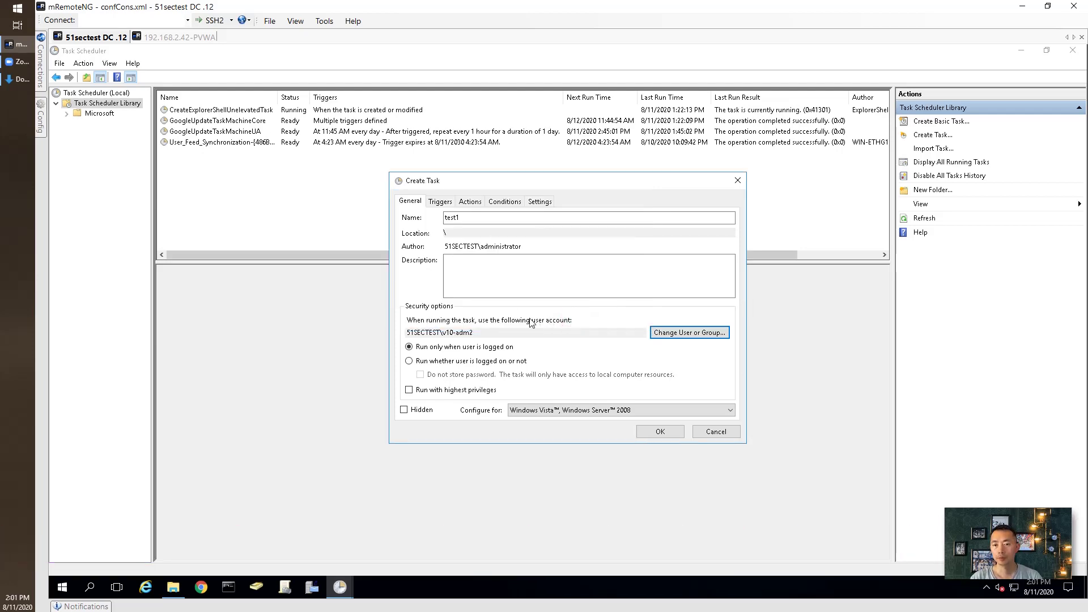
left_click(488, 361)
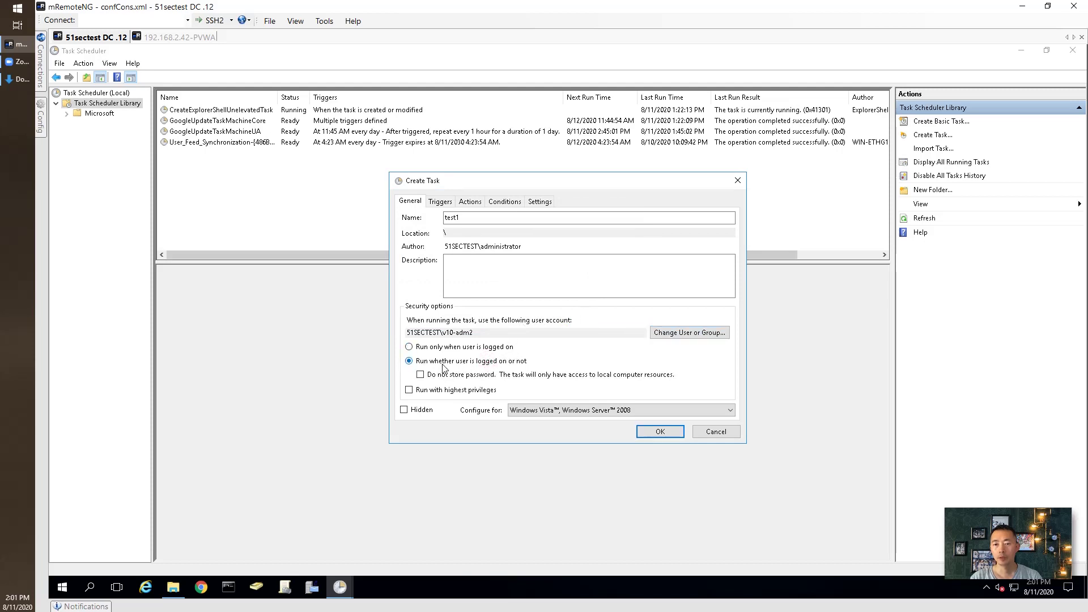
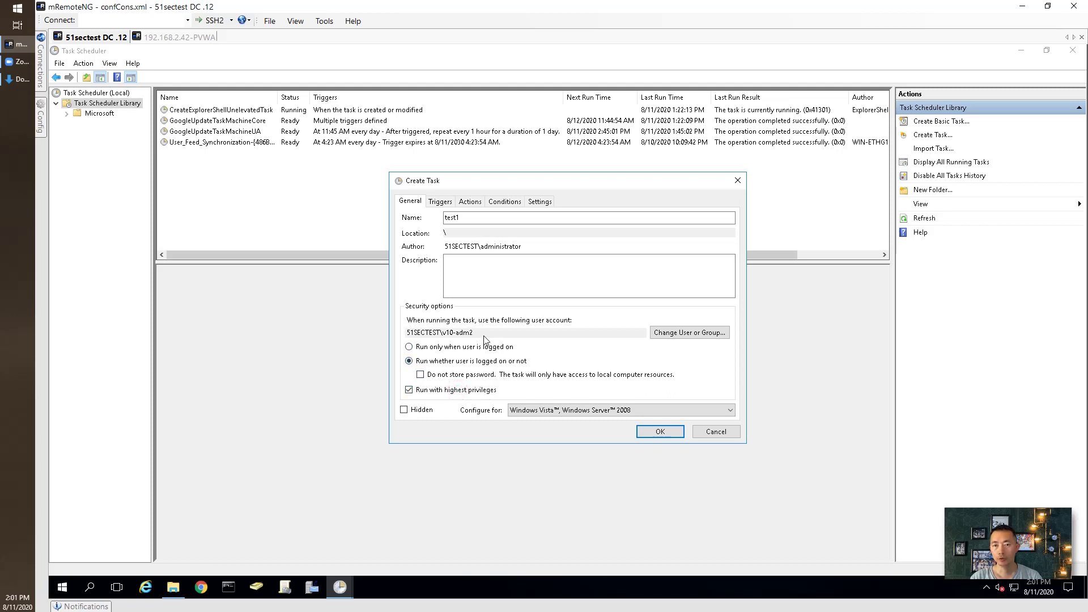
- Switch the Create Task dialog for test1 to its empty Triggers list
left_click(443, 204)
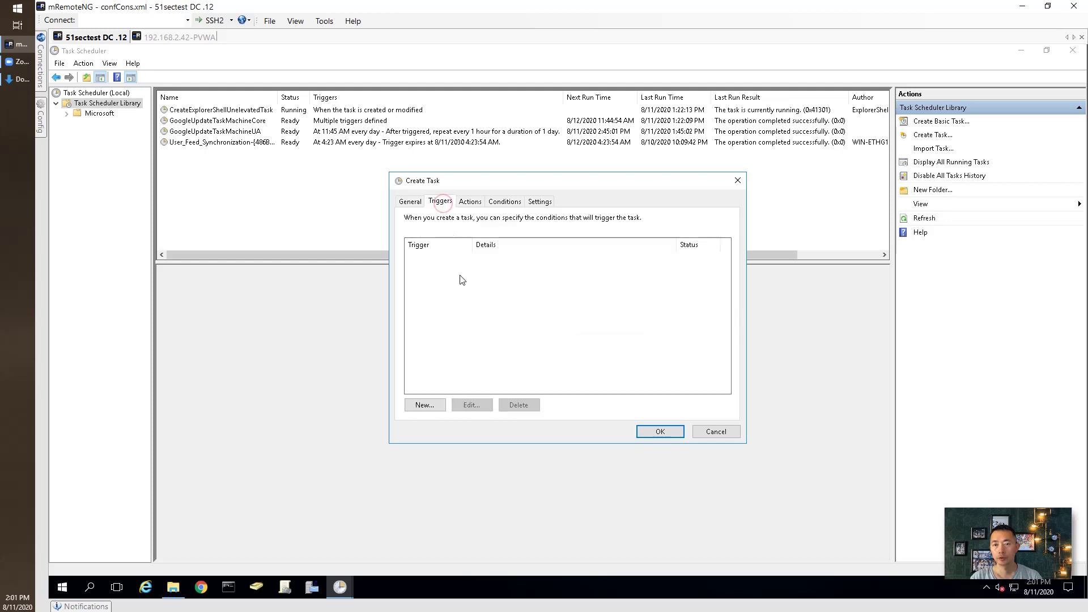
- Add a Daily trigger at 2:01 PM repeating every 5 minutes for 1 day
left_click(432, 405)
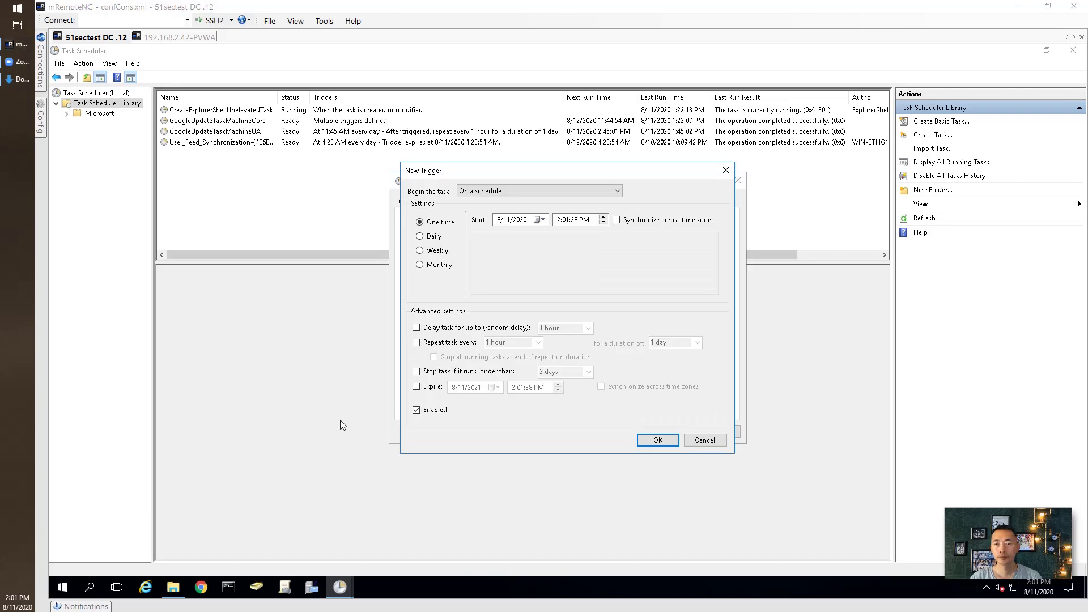
left_click(438, 236)
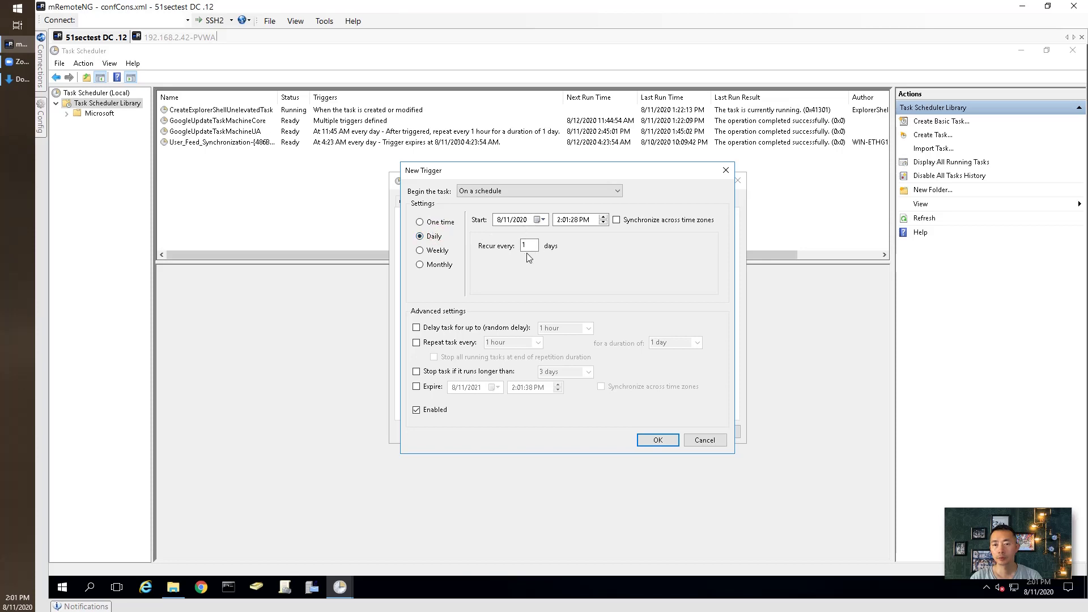
left_click(477, 343)
left_click(518, 344)
left_click(539, 347)
left_click(500, 352)
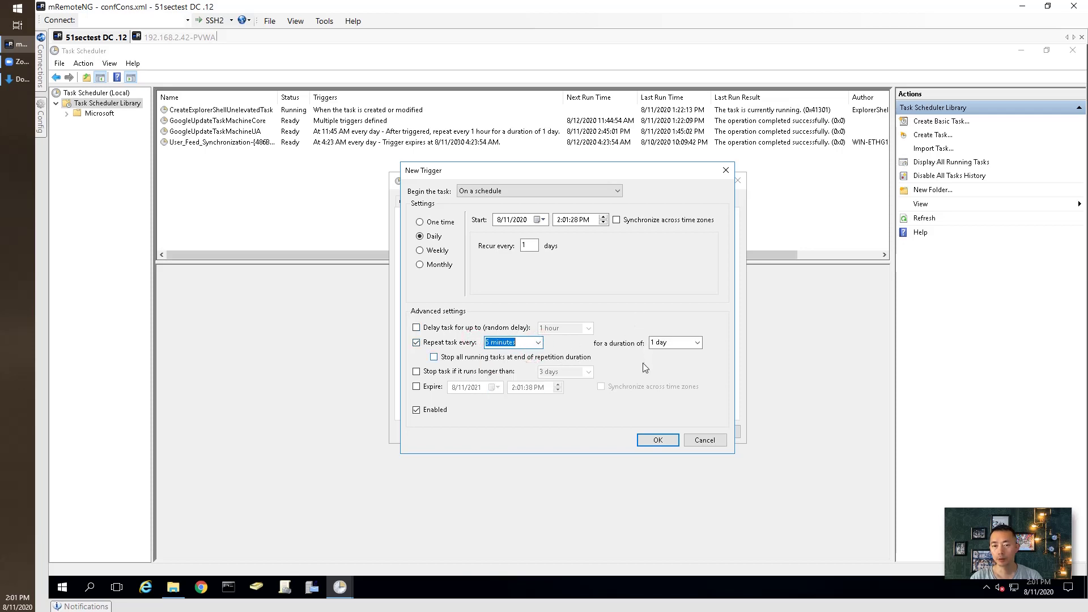
left_click(659, 439)
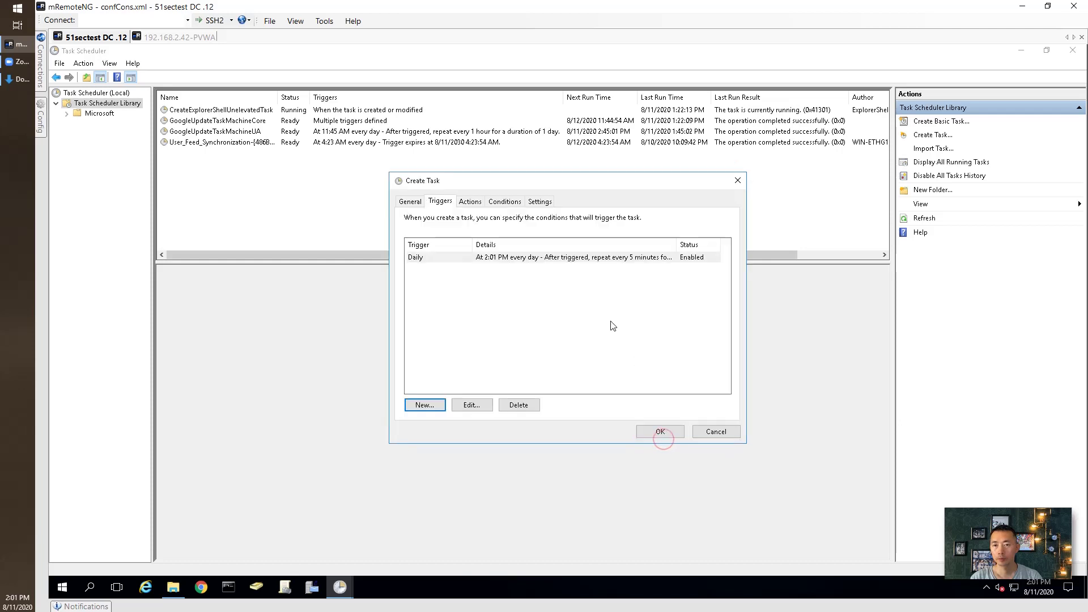
- Create a new Start a program action with C:\test\test.bat as the script
left_click(471, 202)
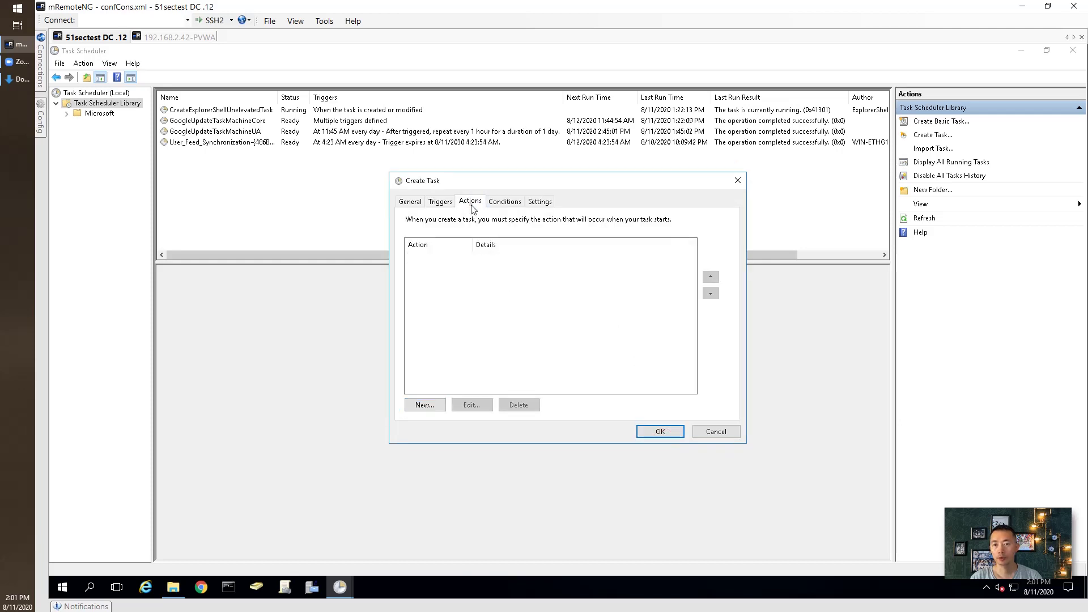
left_click(432, 405)
left_click(655, 261)
double_click(572, 264)
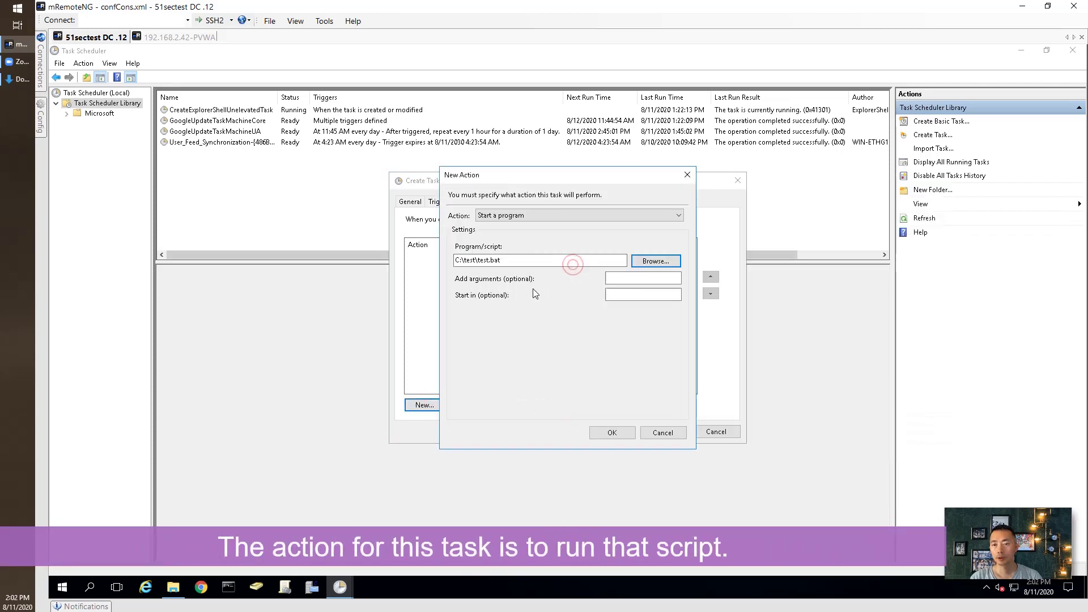
left_click(512, 261)
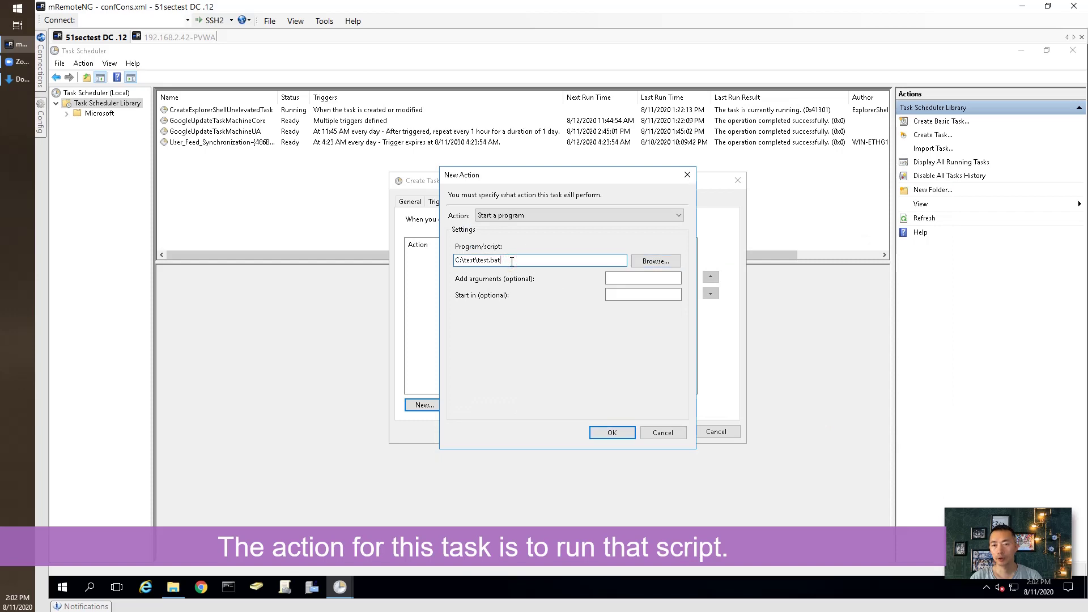
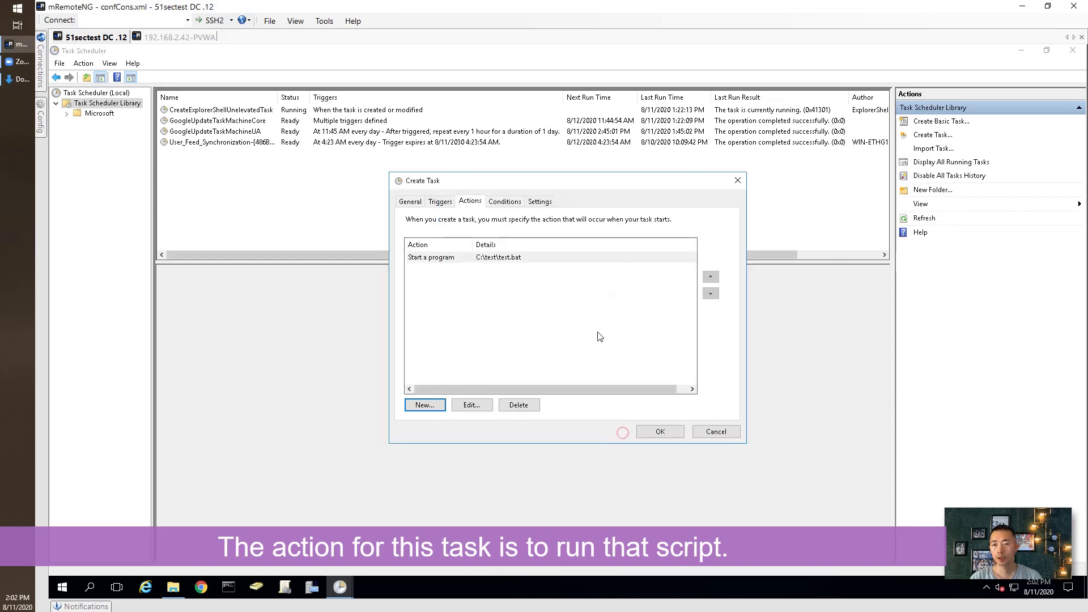
- Look over the Conditions page, then the Settings page, for the test.bat task
left_click(502, 205)
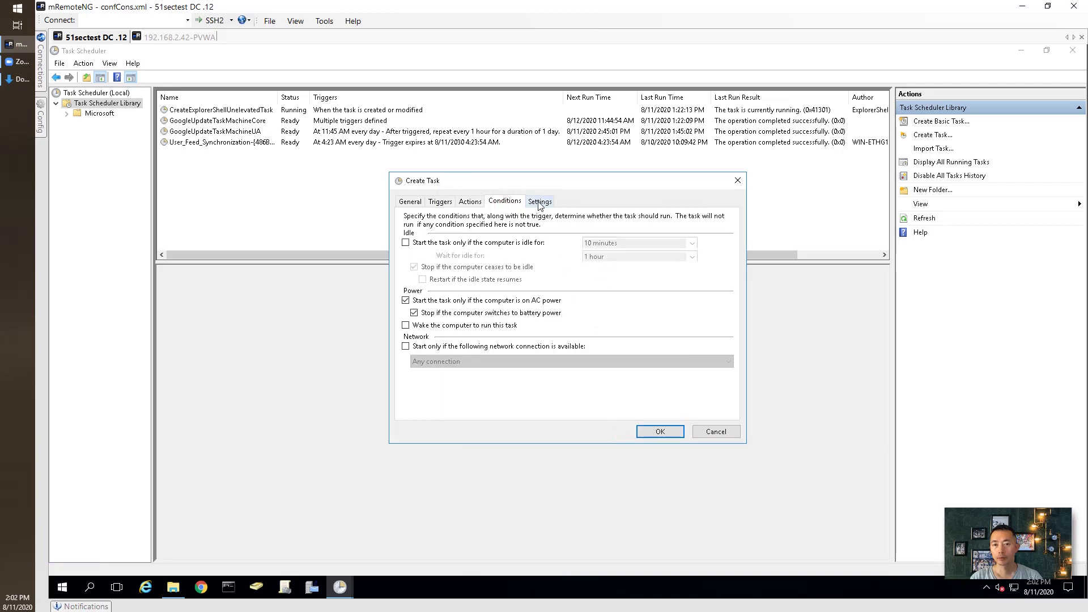
left_click(539, 203)
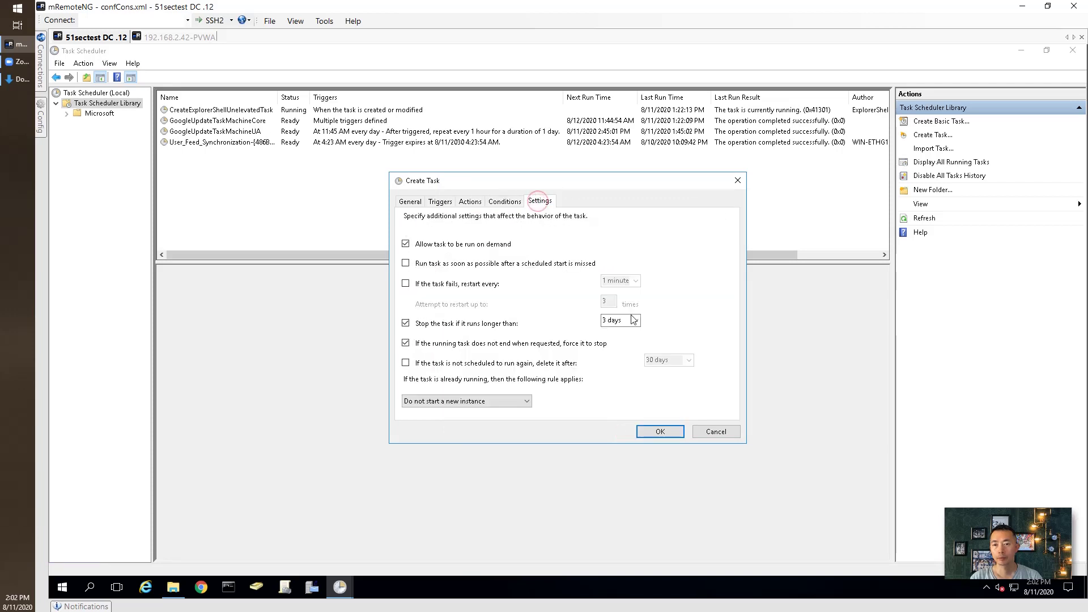
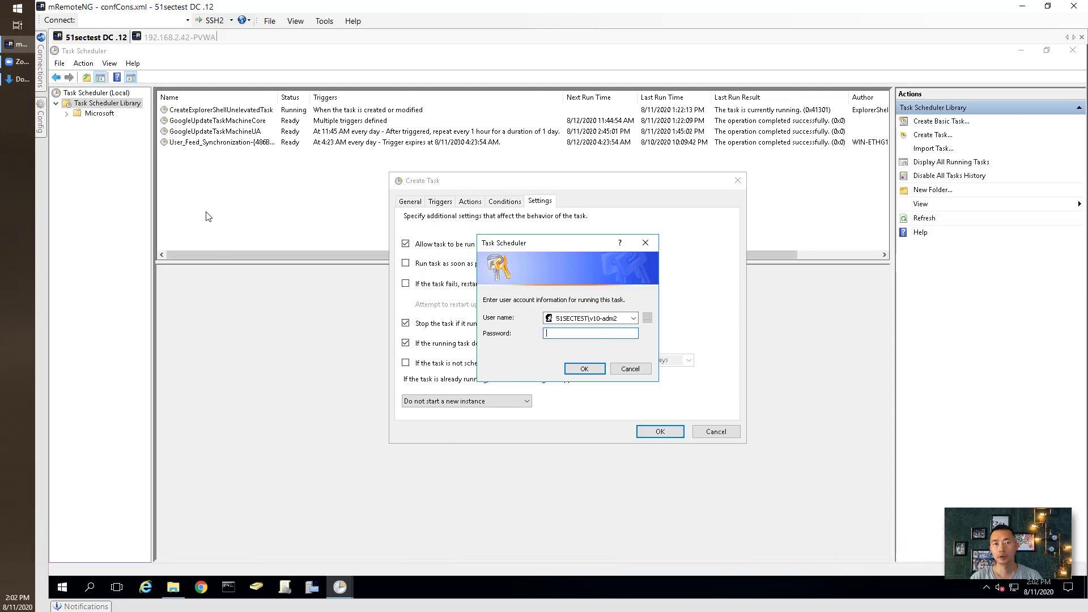
- In the 192.168.2.42-PVWA session, reveal the stored password on the v10-adm2 Account Details page
left_click(179, 38)
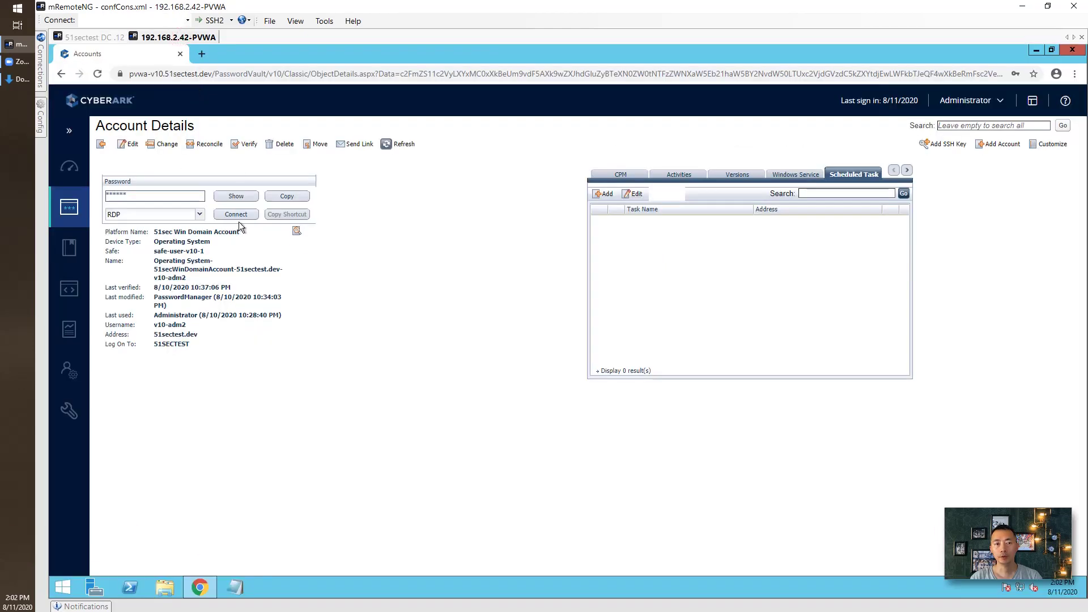
left_click(242, 197)
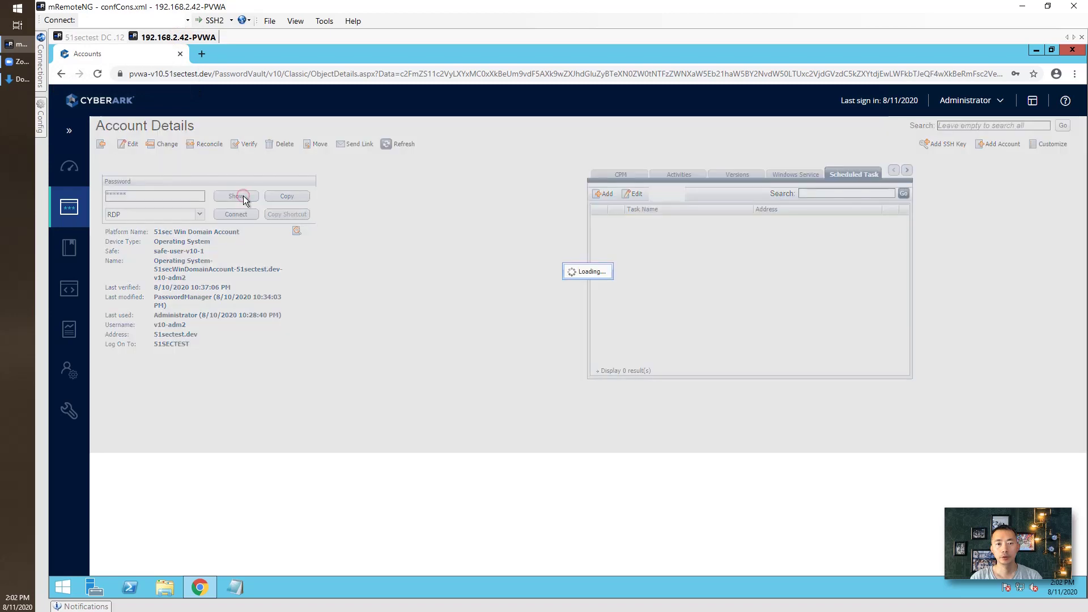
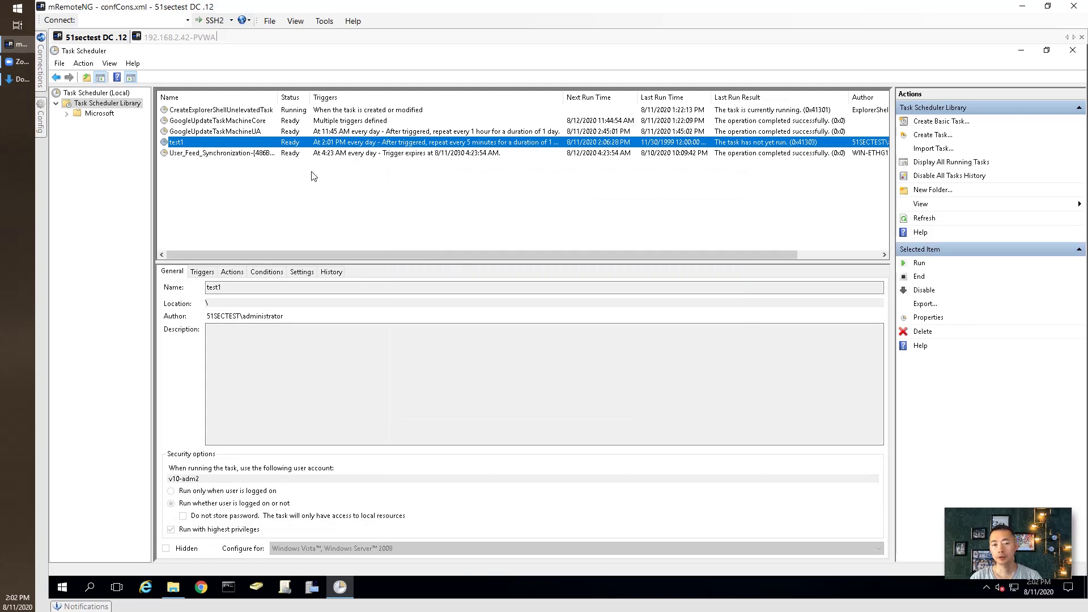
- Run the test1 task now, then refresh the task list so its Last Run Result updates to 2:02:50 PM
right_click(266, 146)
left_click(289, 150)
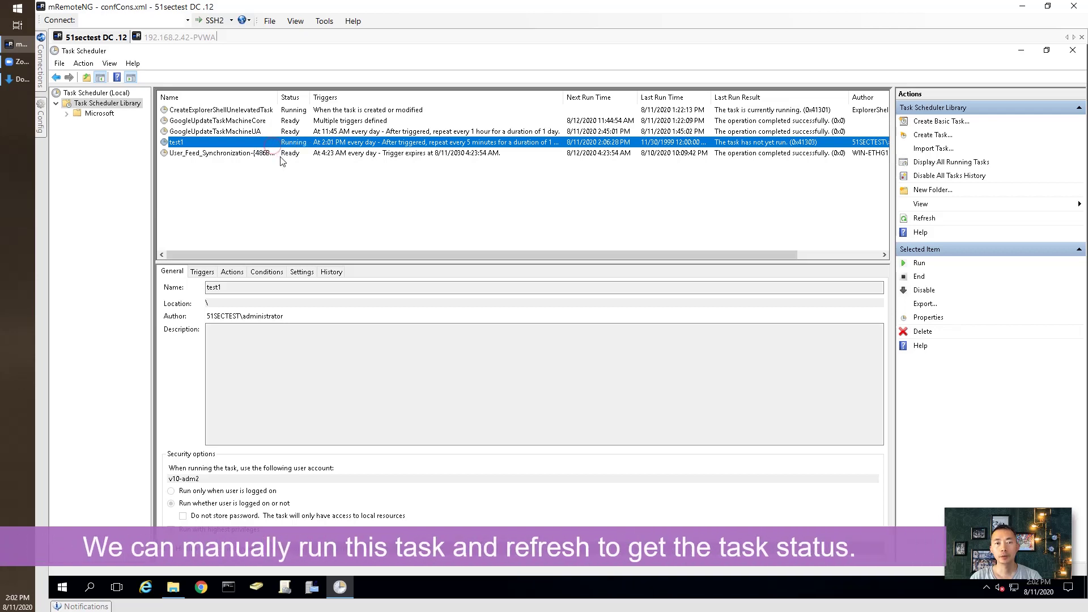
right_click(320, 190)
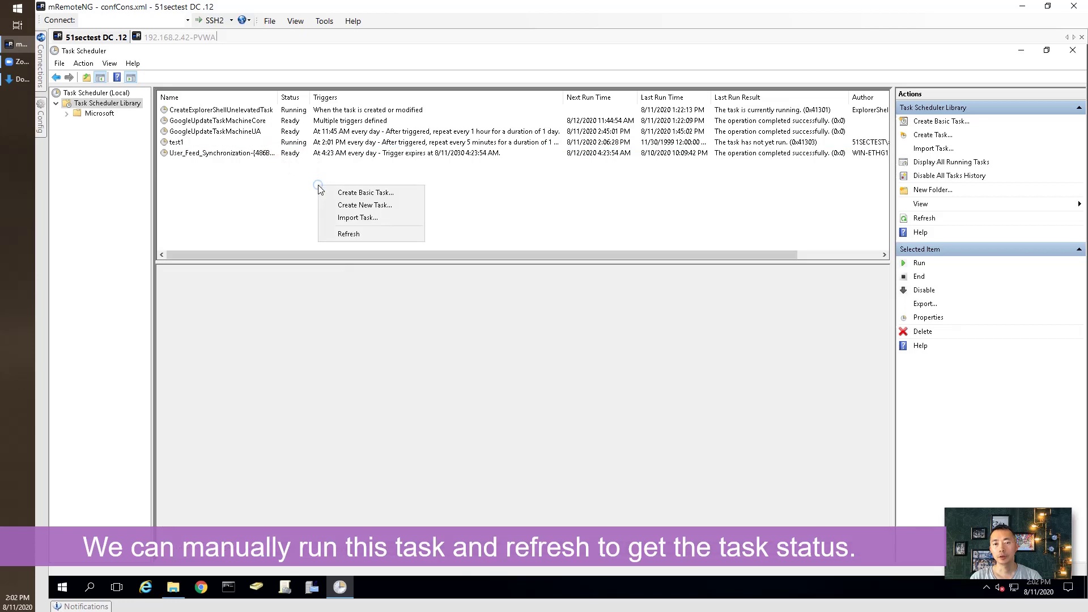
left_click(372, 234)
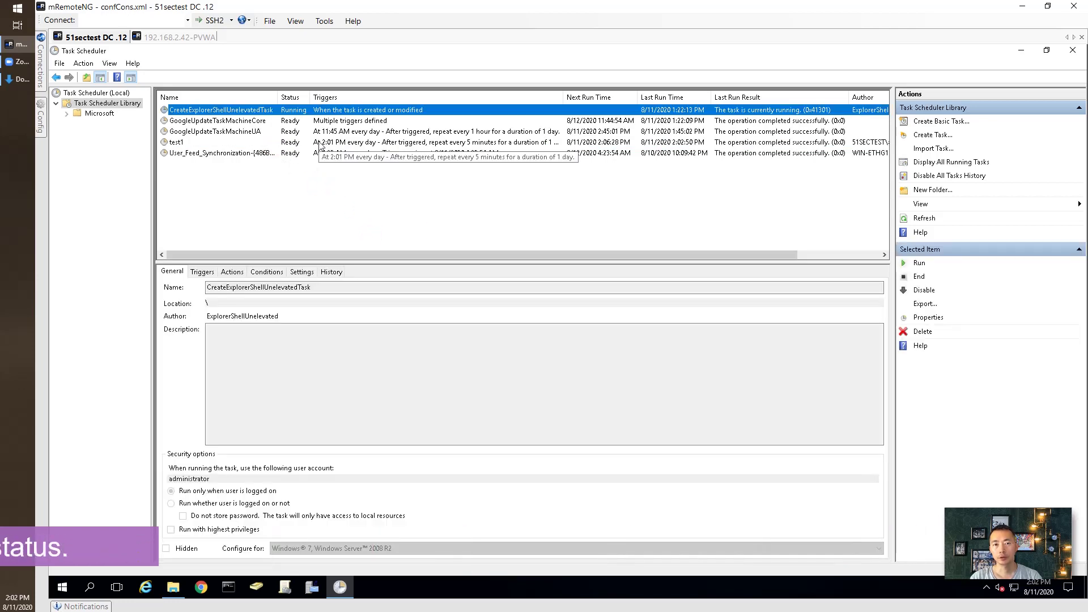
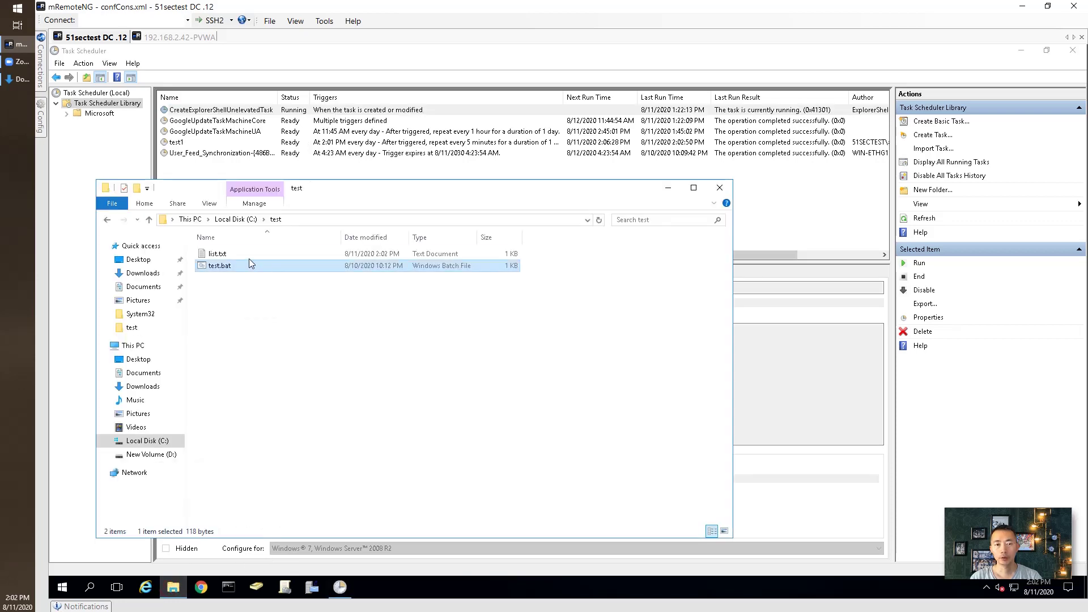
- Check the time stamp on the first line of list.txt, then close the file
double_click(248, 256)
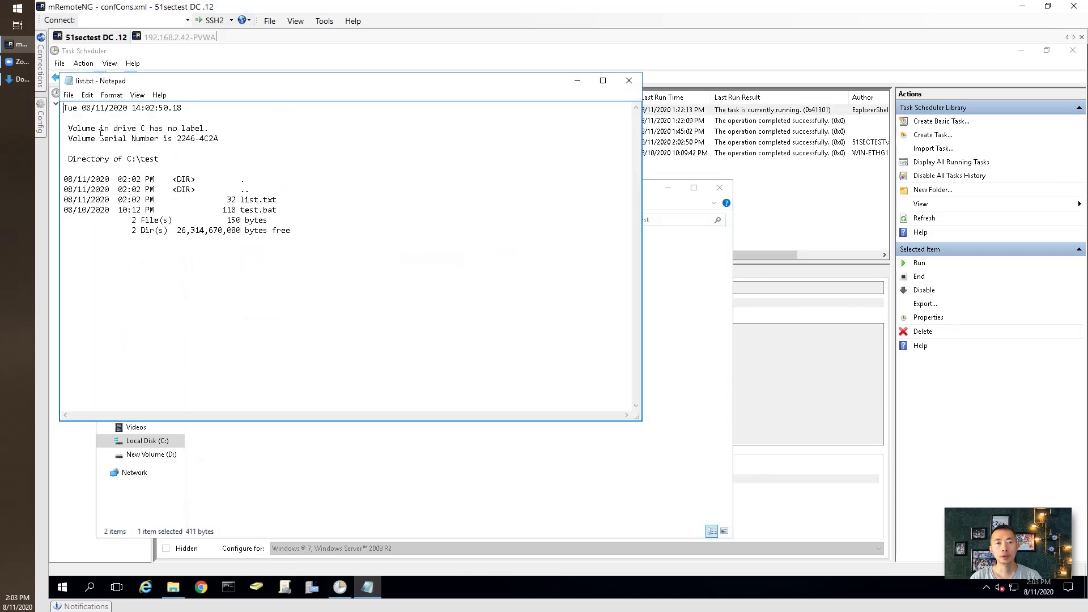
left_click_drag(118, 108, 182, 108)
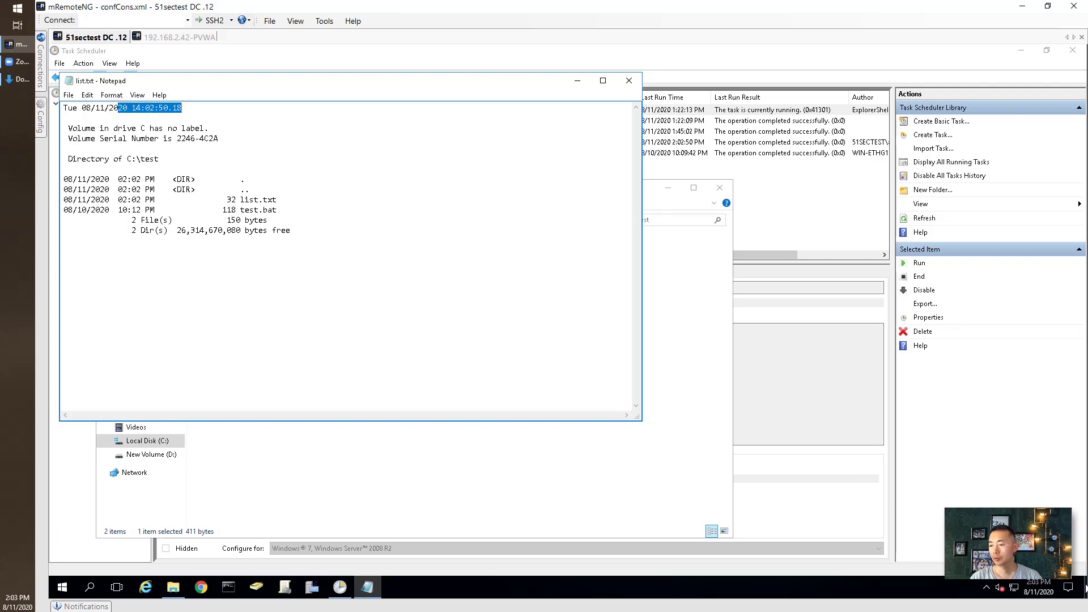
mouse_move(1053, 575)
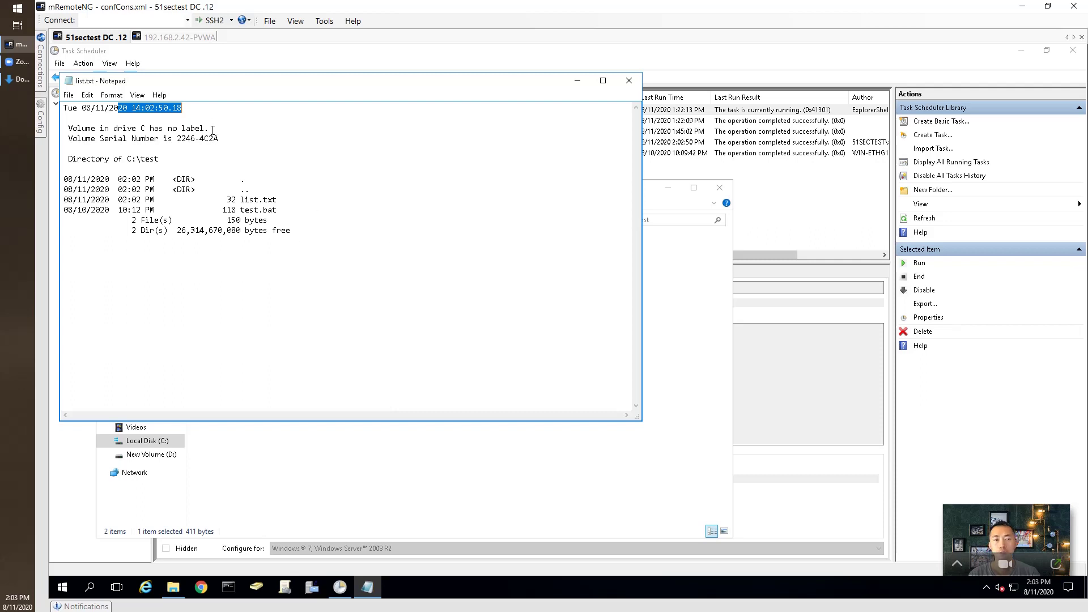
left_click(216, 168)
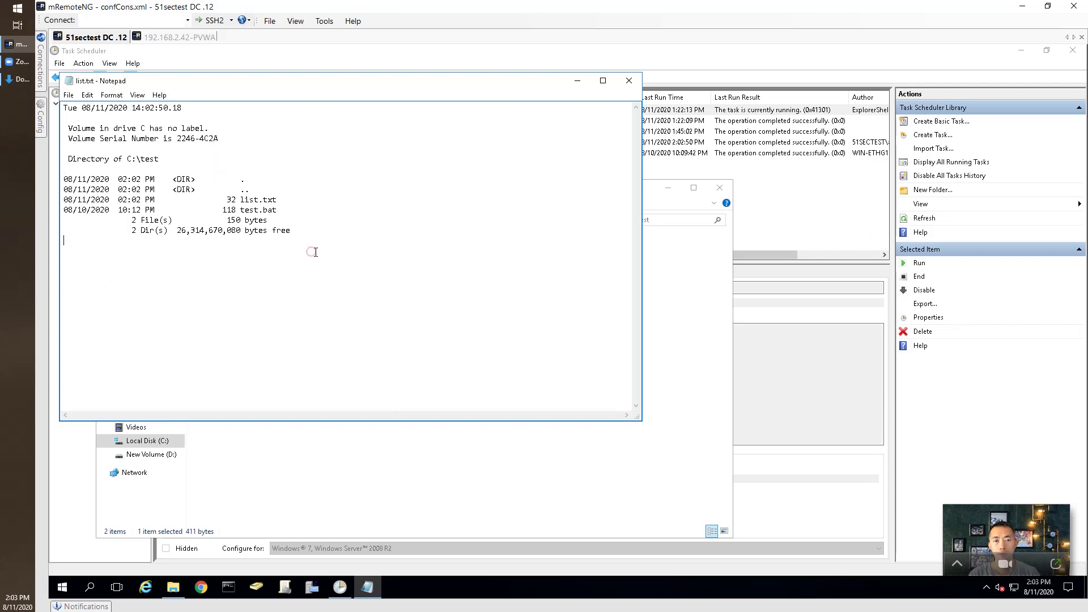
left_click(623, 81)
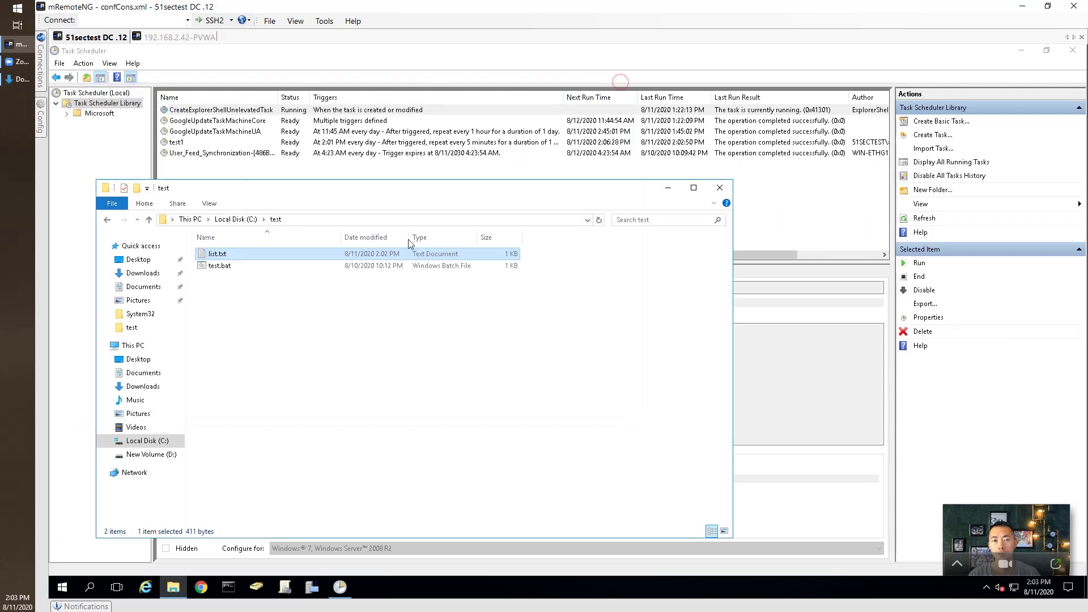
- In Active Directory Users and Computers, review the v10-adm2 account settings without changing anything
mouse_move(39, 81)
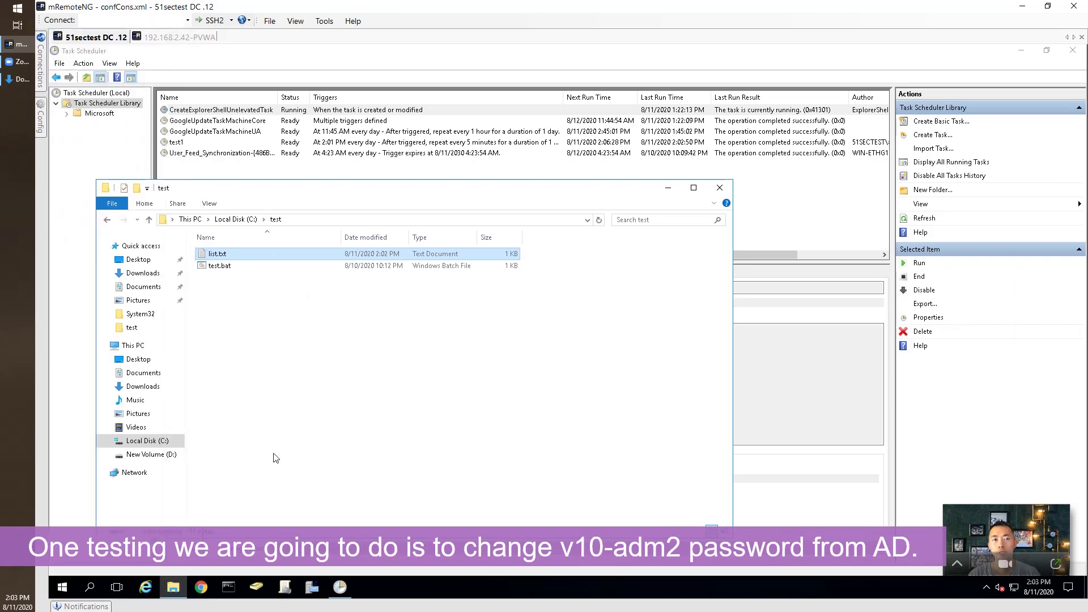
left_click(261, 592)
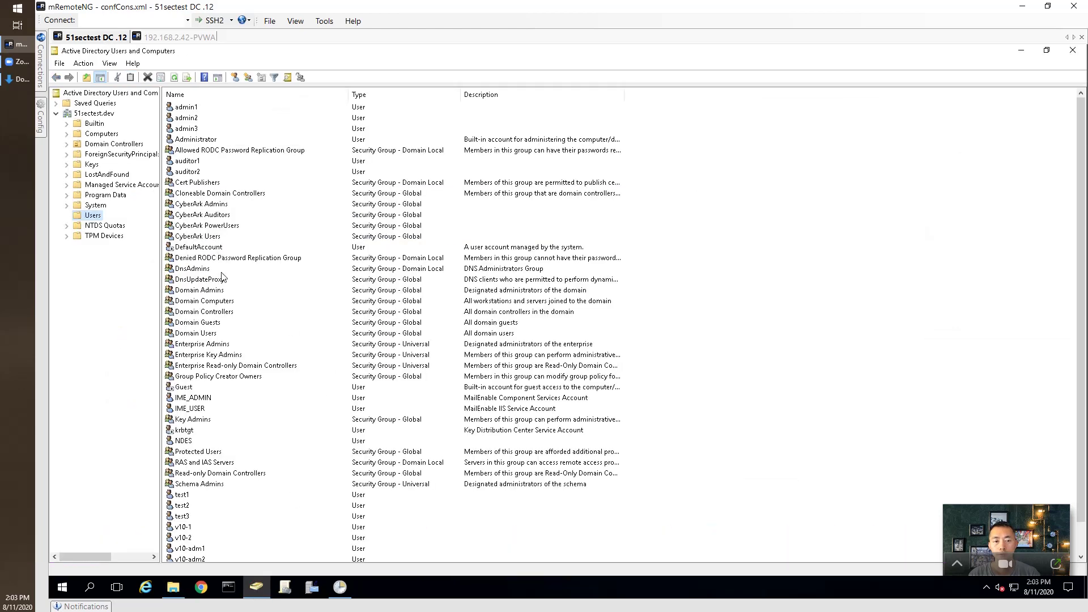
scroll(245, 479, "down", 1)
left_click(227, 525)
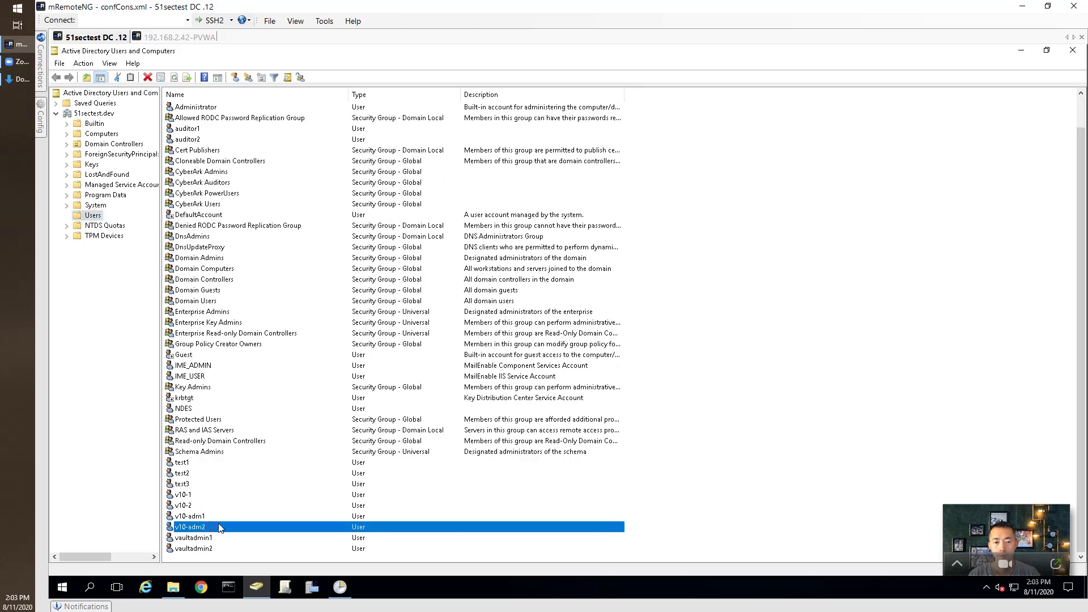
double_click(250, 527)
left_click(531, 211)
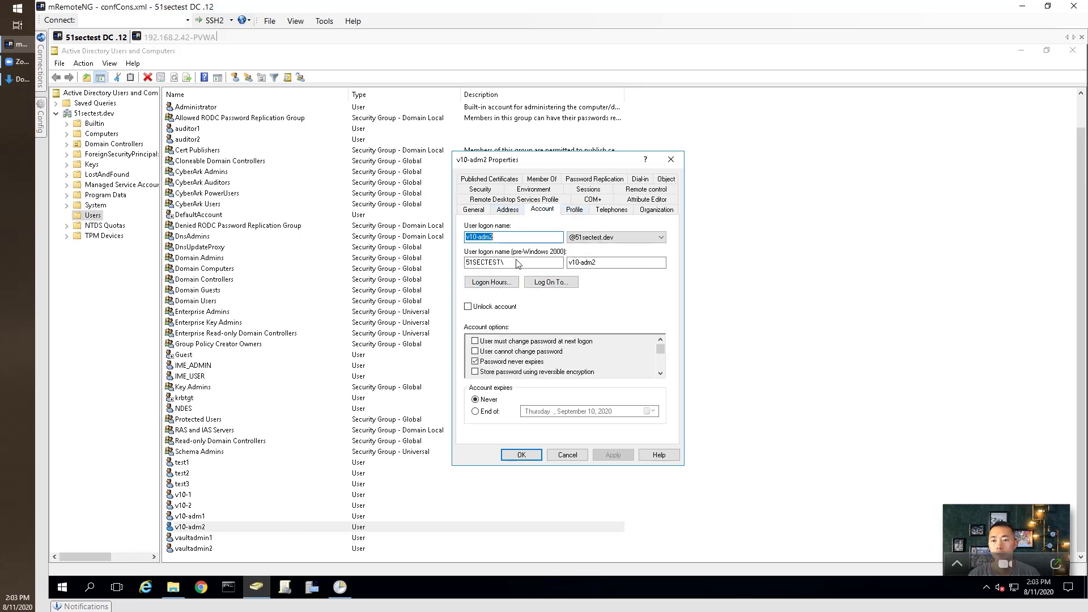
left_click(568, 454)
- Reset the v10-adm2 password, entering and confirming the new password, and acknowledge the change
right_click(378, 528)
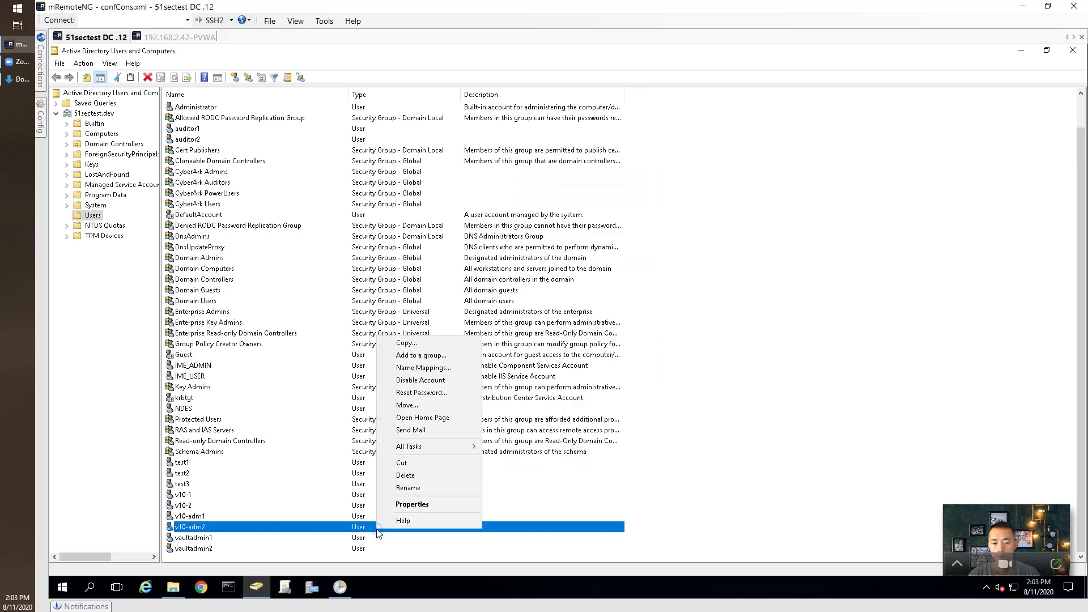
left_click(431, 392)
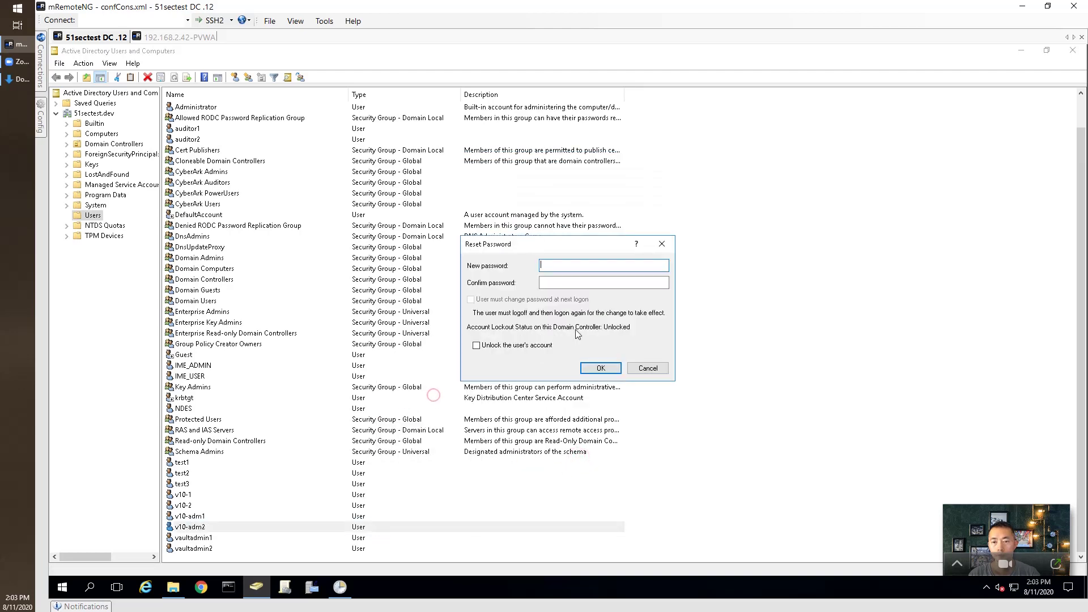
type("•••••••")
left_click(606, 288)
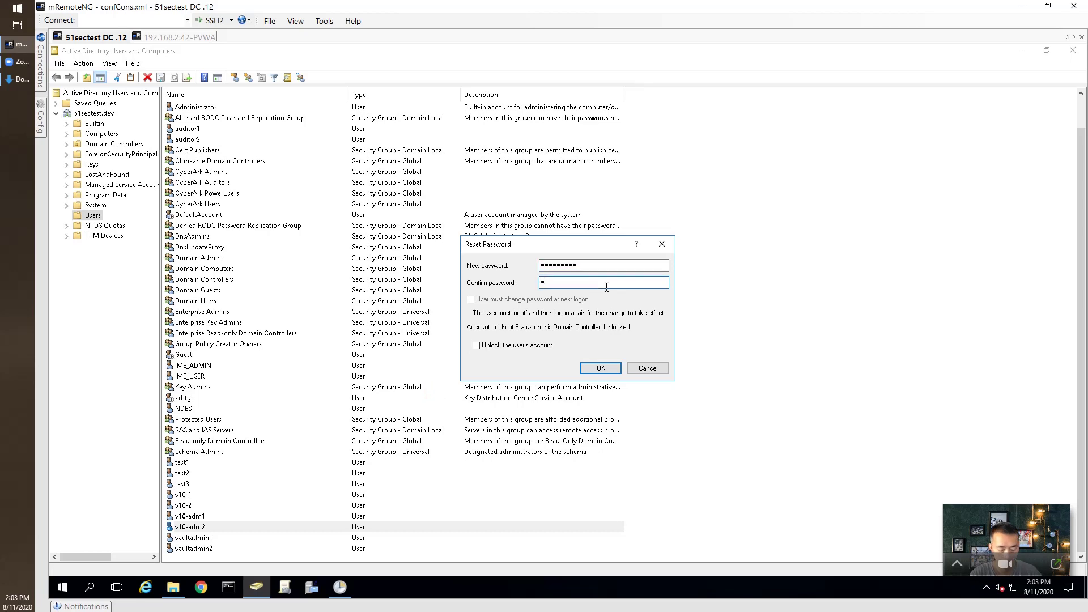
type("•••••••••")
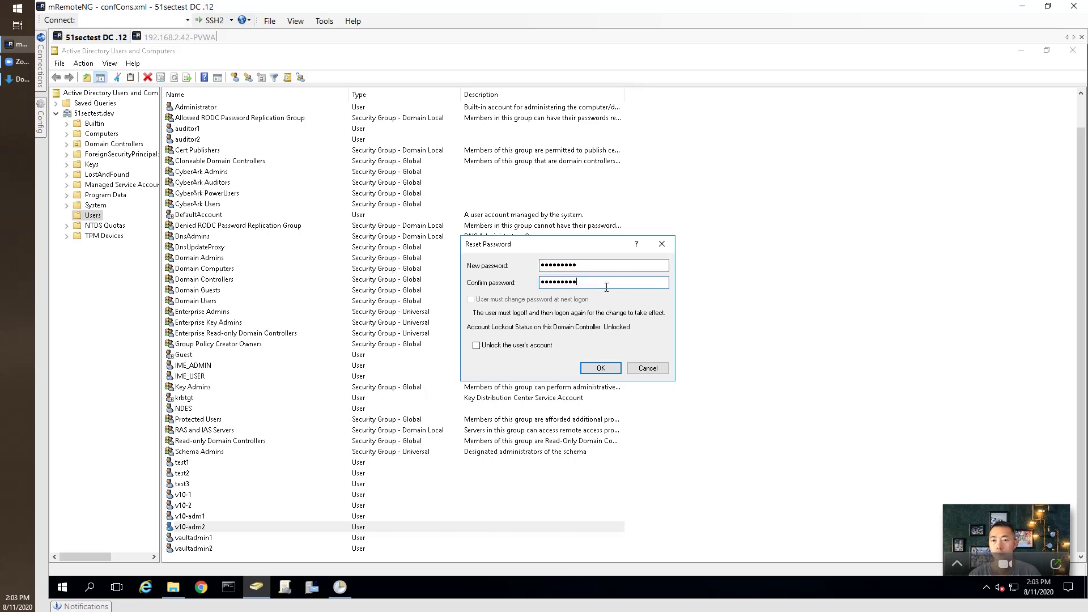
left_click(611, 366)
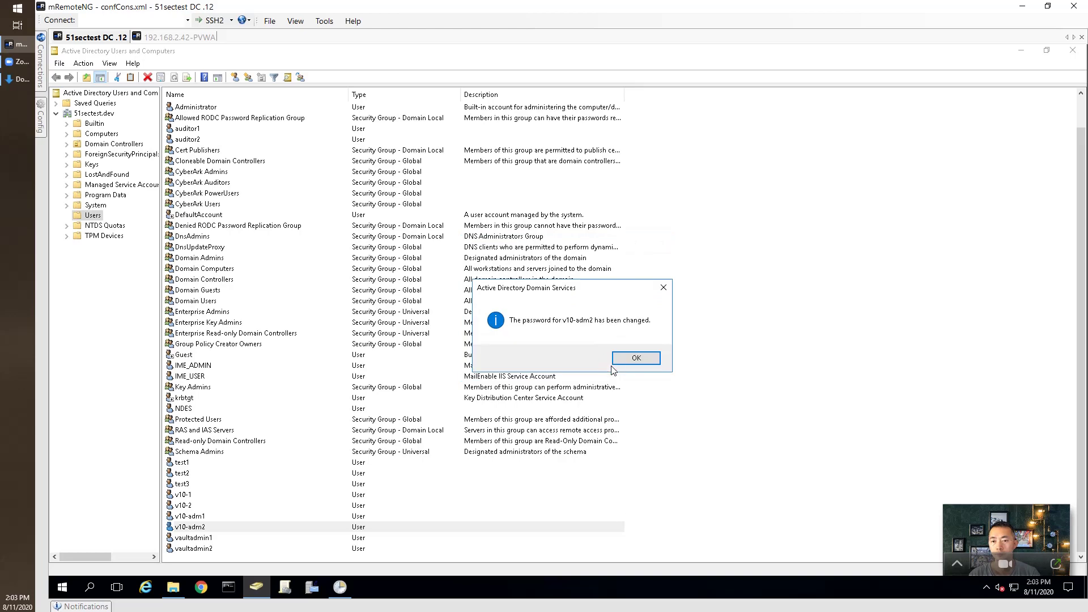
left_click(623, 359)
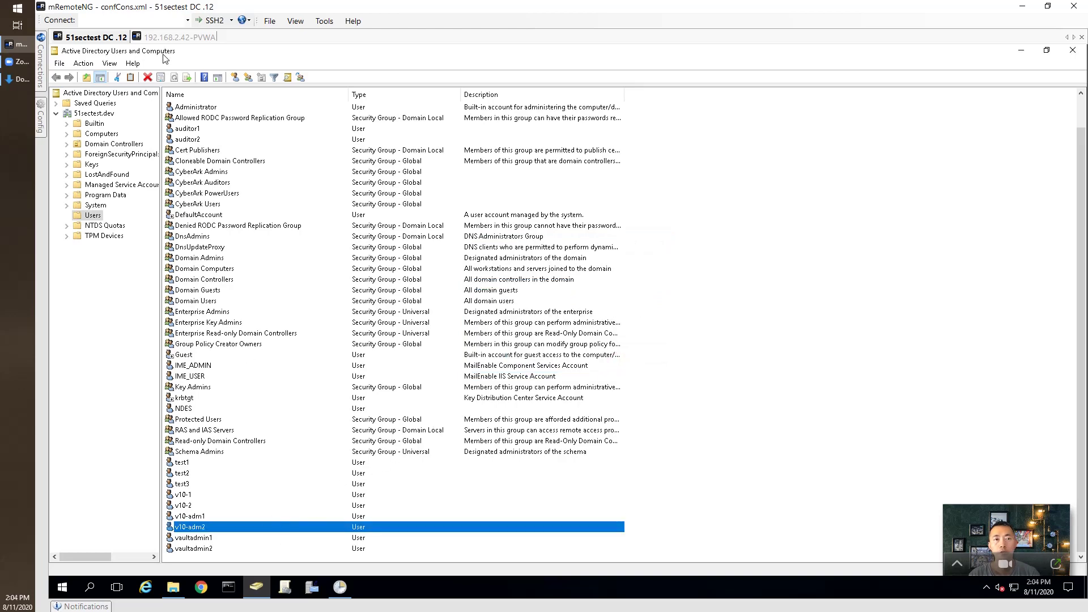
- Return to the domain controller's Task Scheduler and bring up the actions menu for the test1 task
left_click(173, 37)
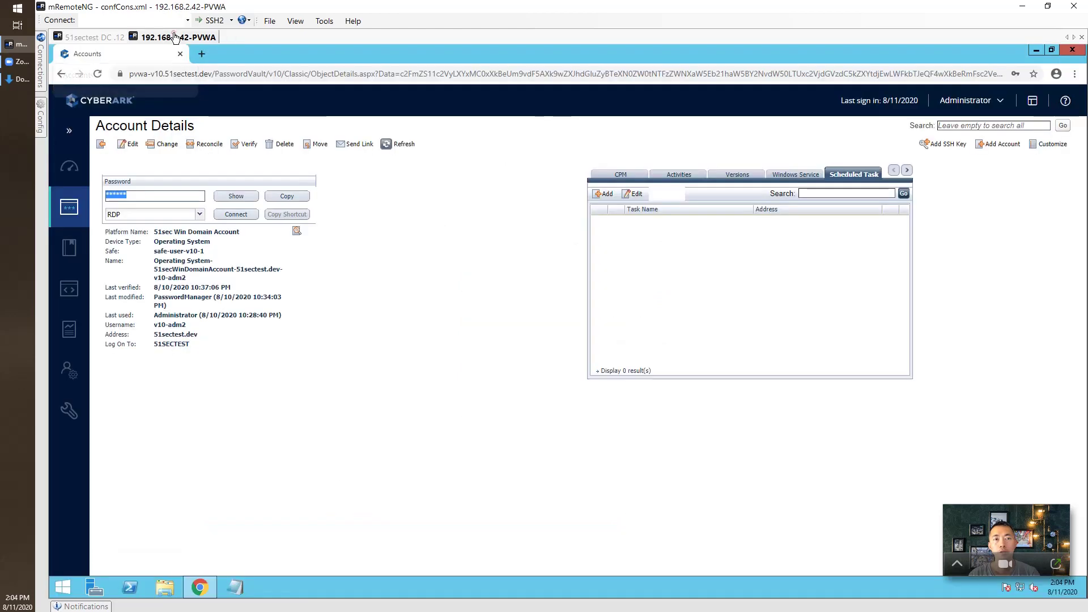
left_click(94, 37)
left_click(350, 587)
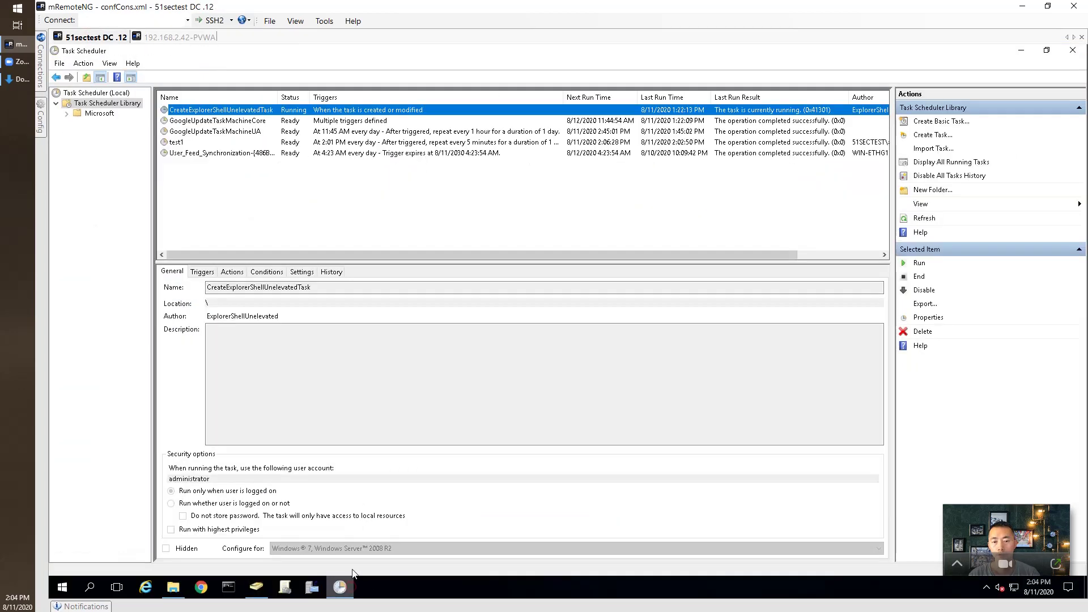
left_click(212, 142)
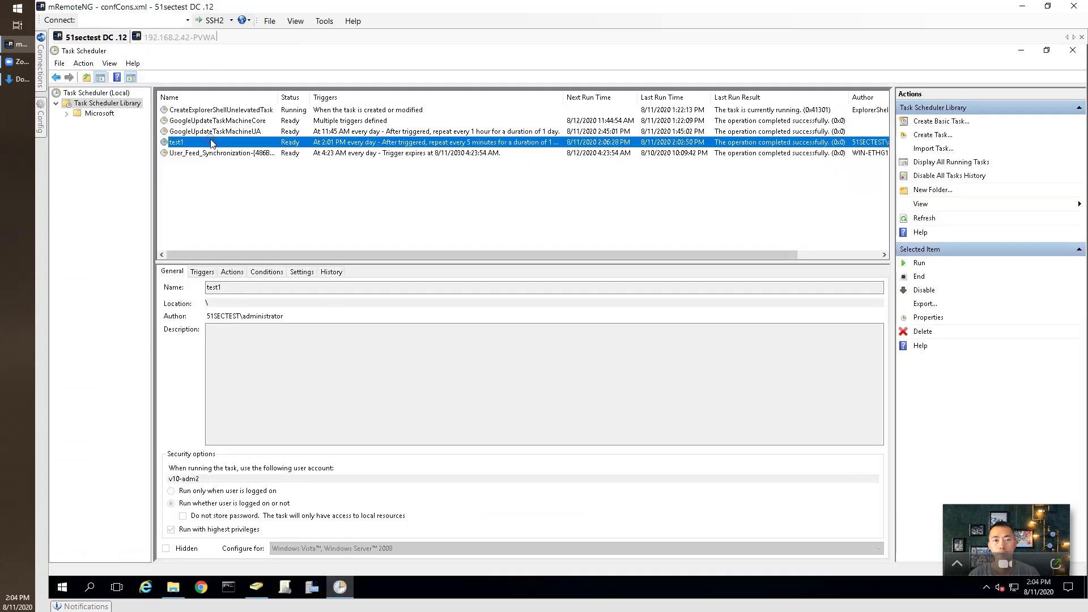
right_click(213, 143)
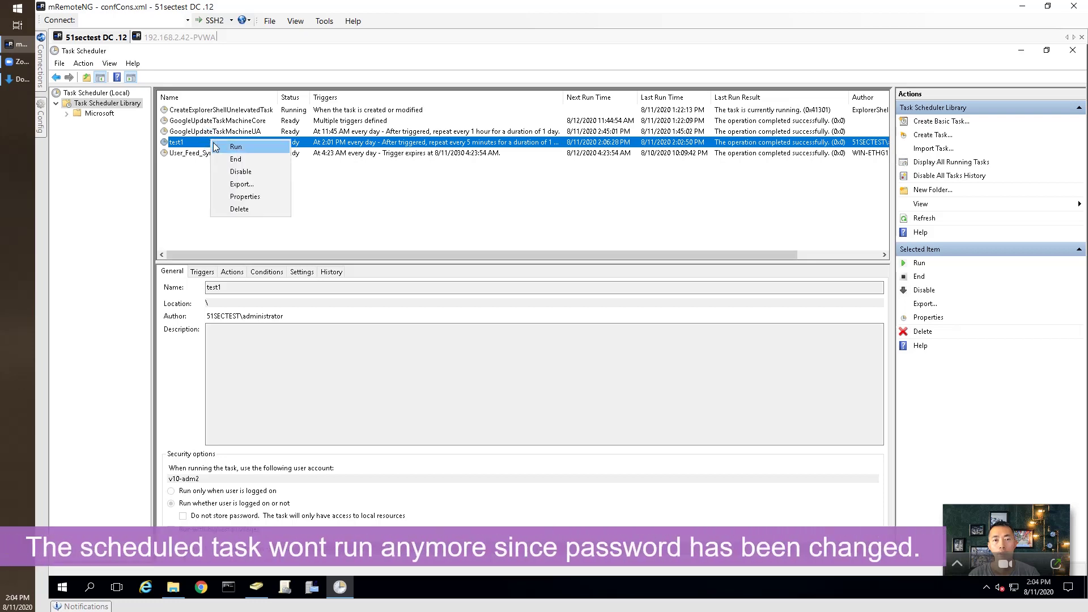
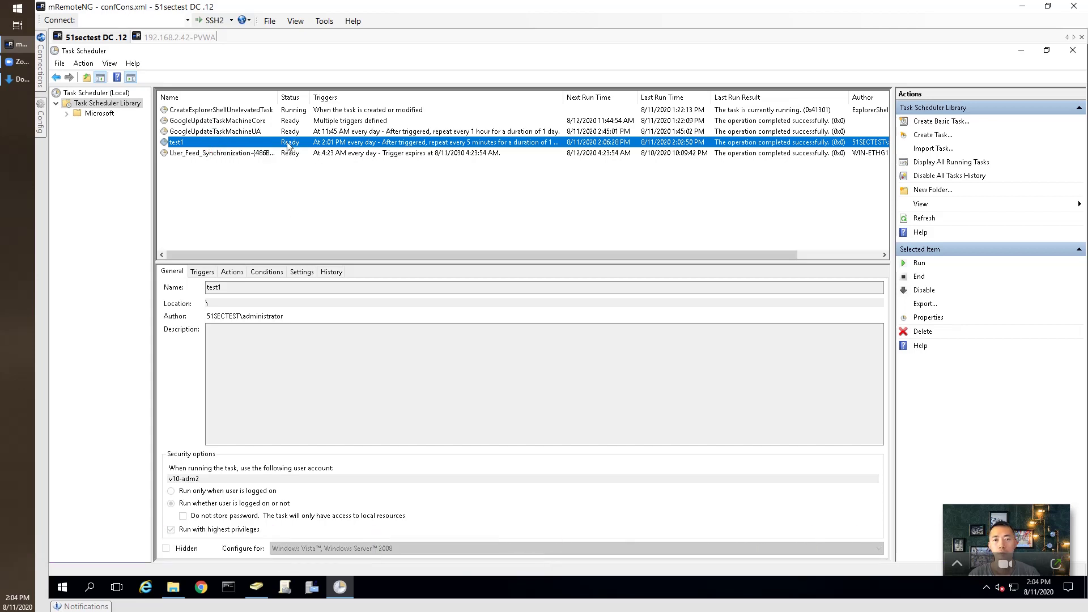
- Run the test1 task immediately from the Task Scheduler Library's context menu
right_click(281, 144)
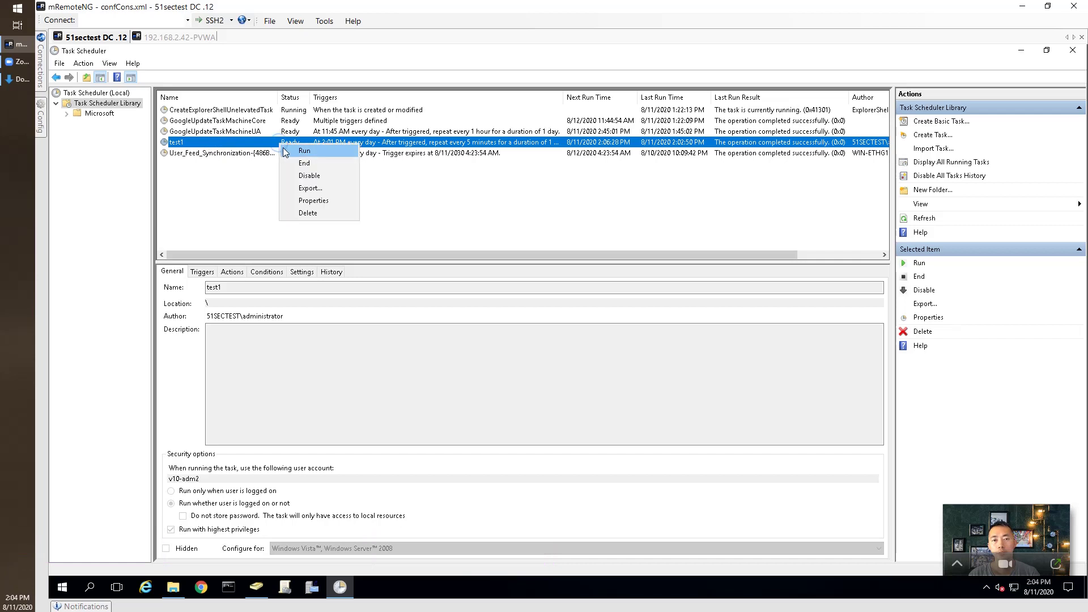
left_click(282, 151)
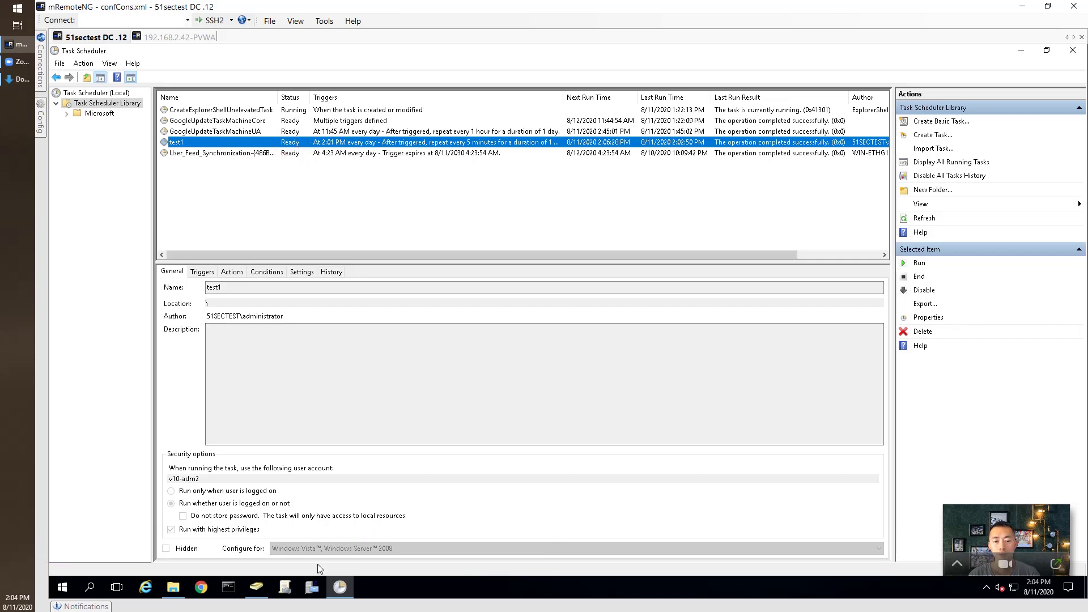
- Open list.txt from the C:\test folder in Notepad to check its log entries, then close it
left_click(173, 587)
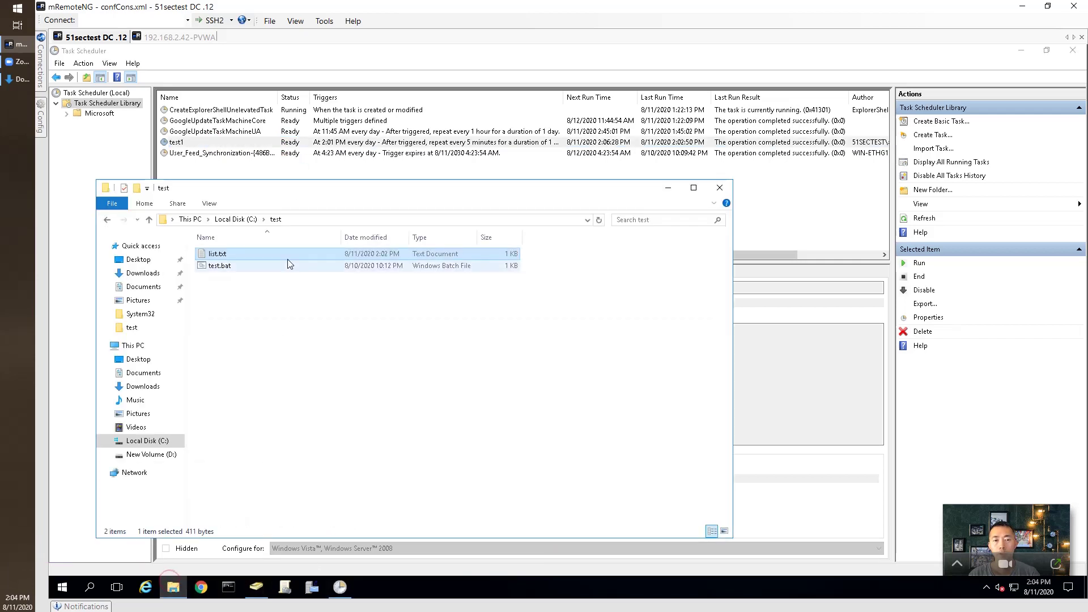
double_click(284, 253)
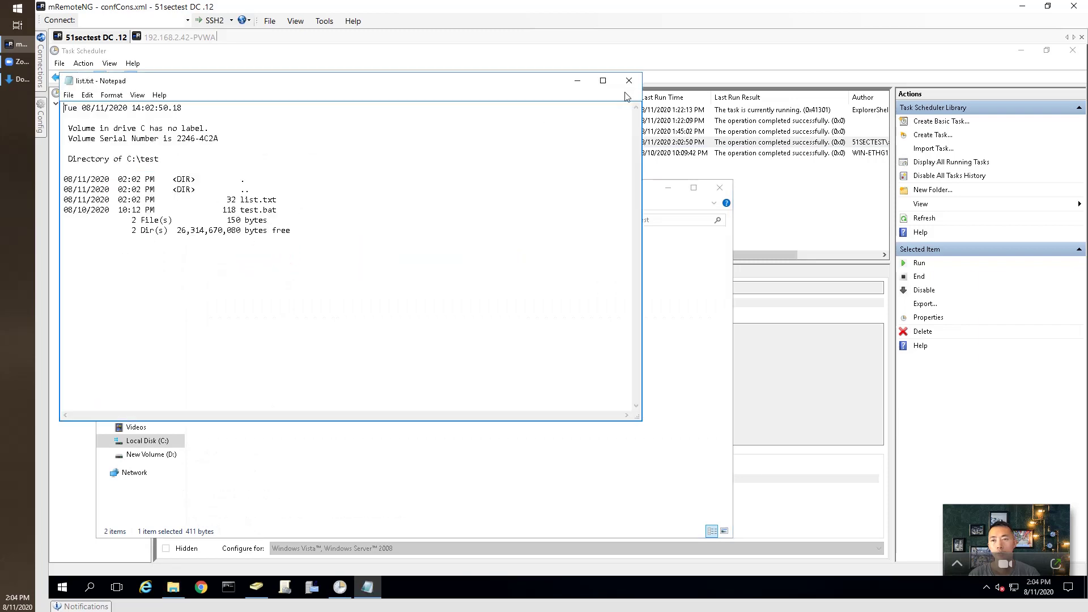
left_click(628, 80)
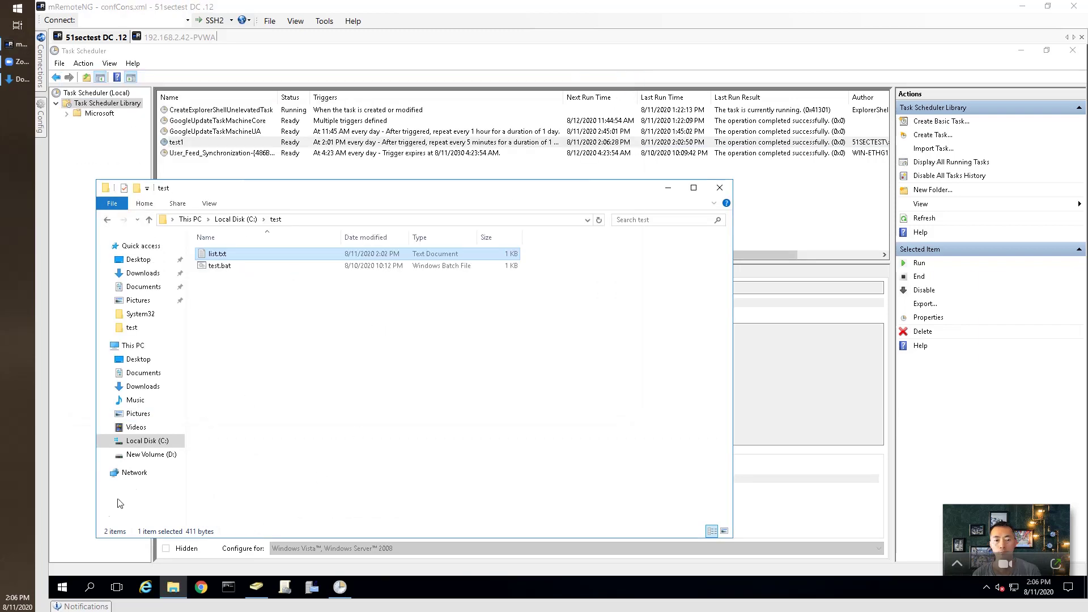
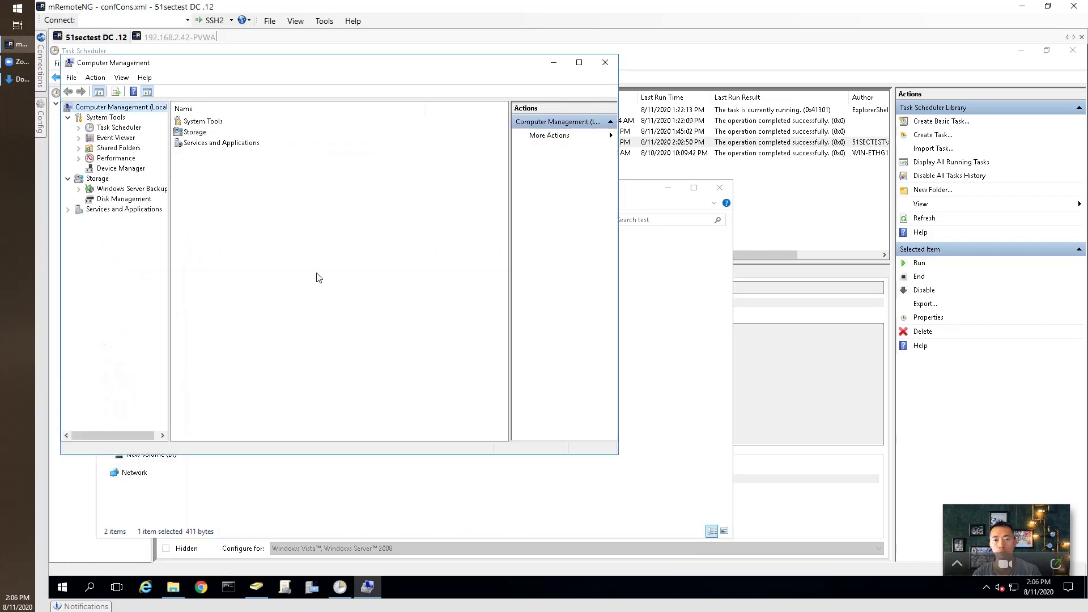
- Maximize Computer Management and open the Security log under Event Viewer > Windows Logs
left_click(578, 63)
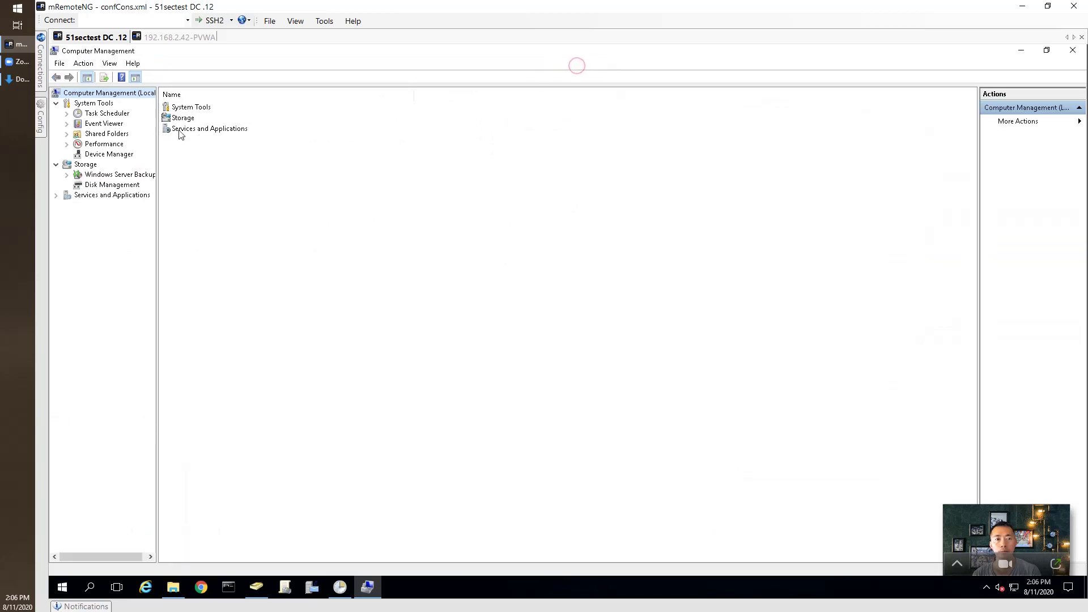
left_click(66, 124)
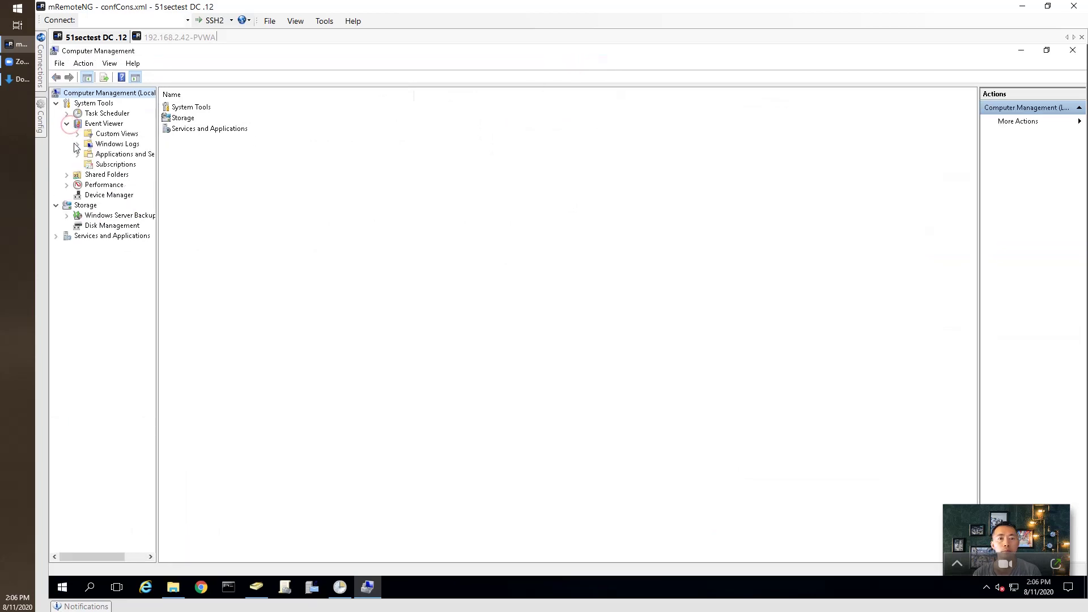
left_click(77, 144)
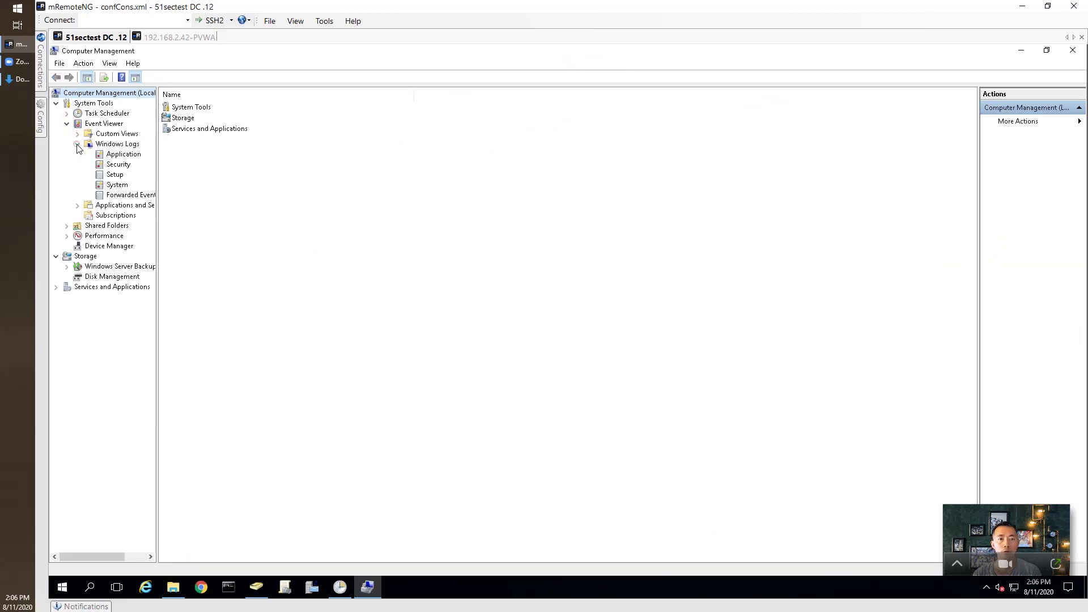
left_click(116, 143)
left_click(119, 165)
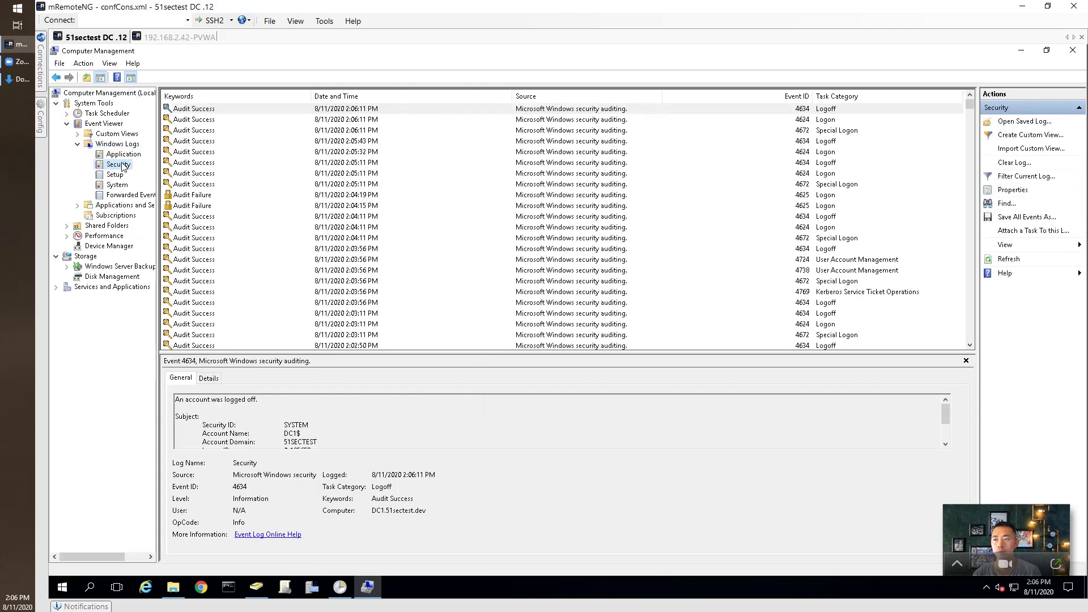
- Review the 2:04:19 PM Audit Failure Event 4625 for the failed v10-adm2 logon, then close it
left_click(251, 198)
left_click(253, 197)
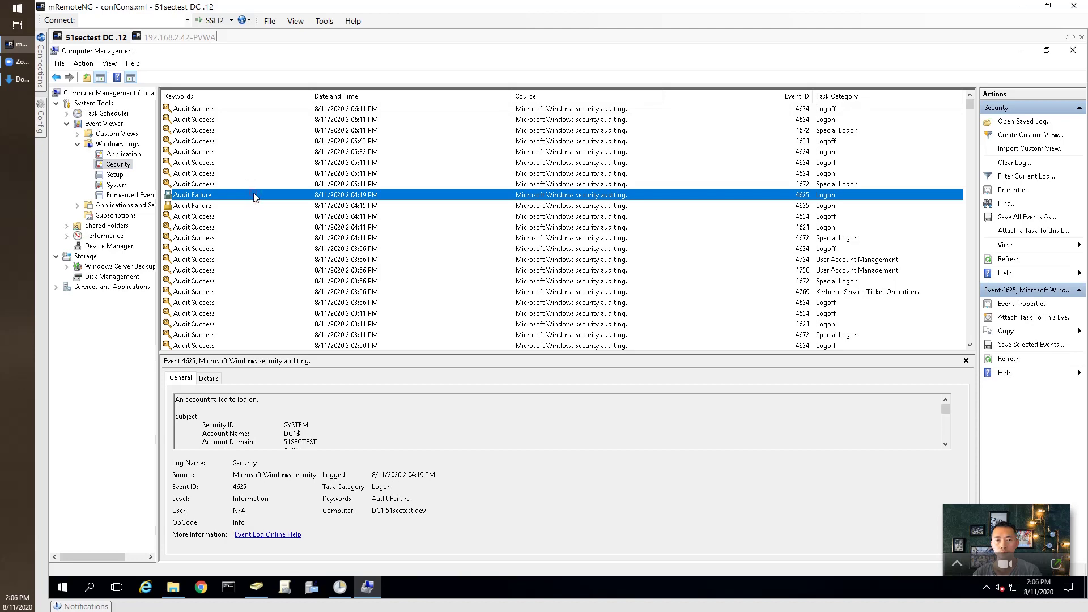
double_click(255, 196)
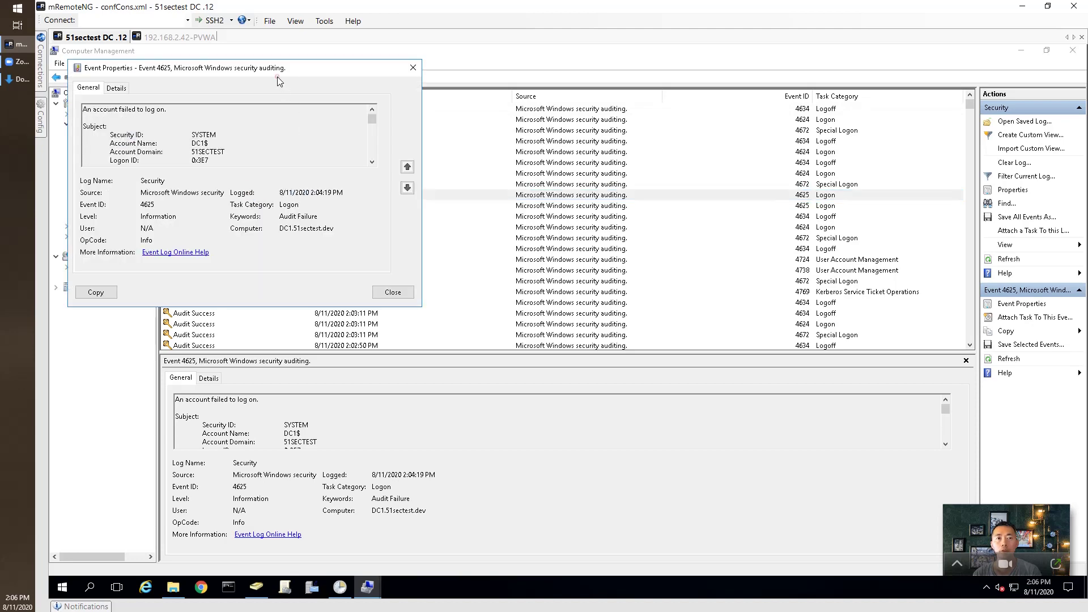
left_click_drag(318, 68, 533, 104)
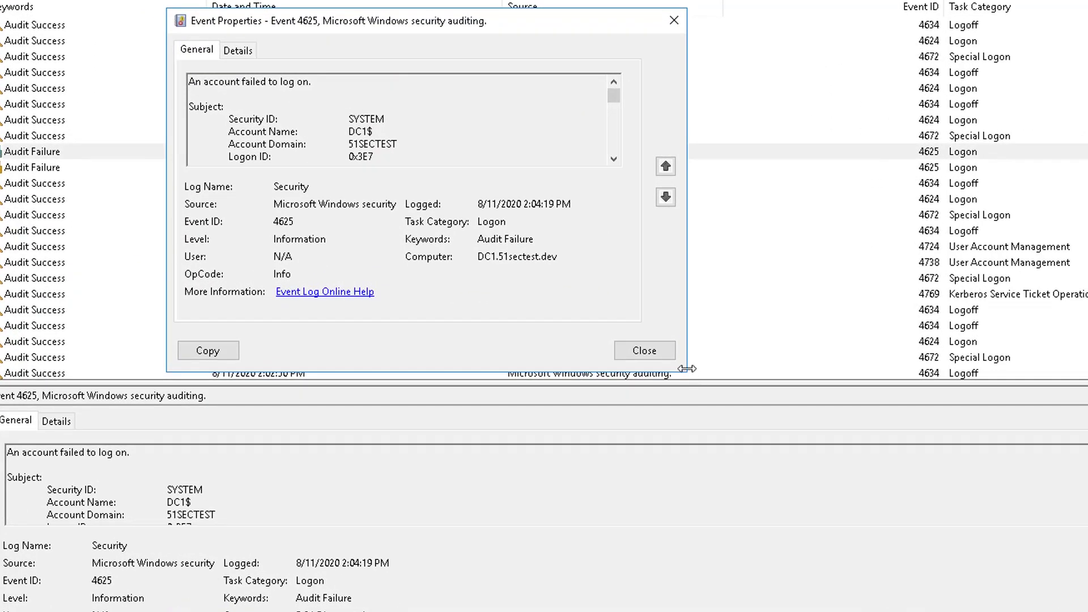
left_click_drag(687, 369, 725, 611)
left_click_drag(395, 231, 349, 231)
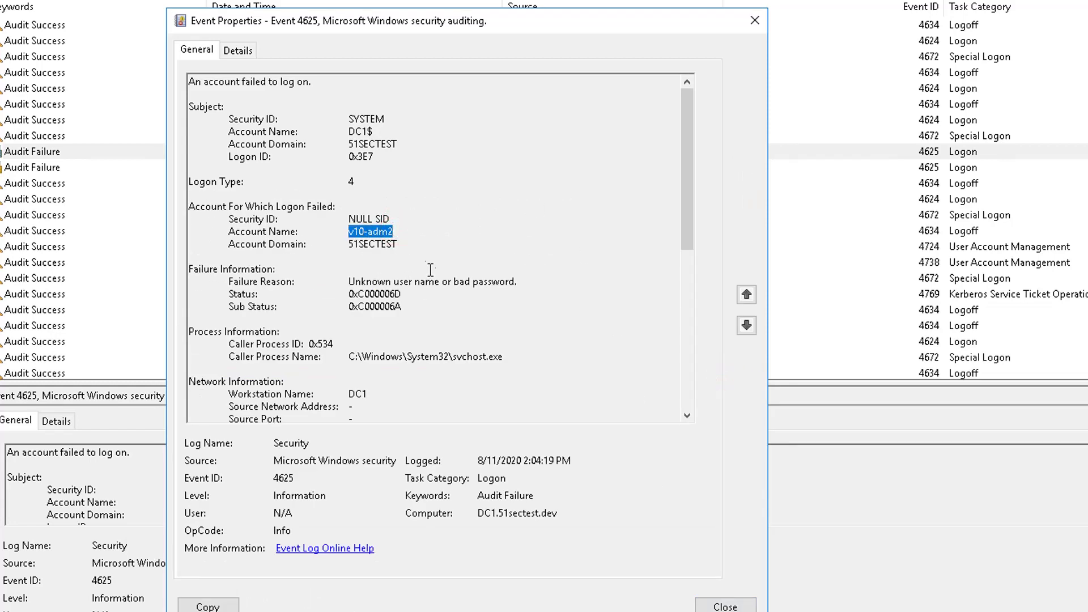
scroll(421, 289, "down", 1)
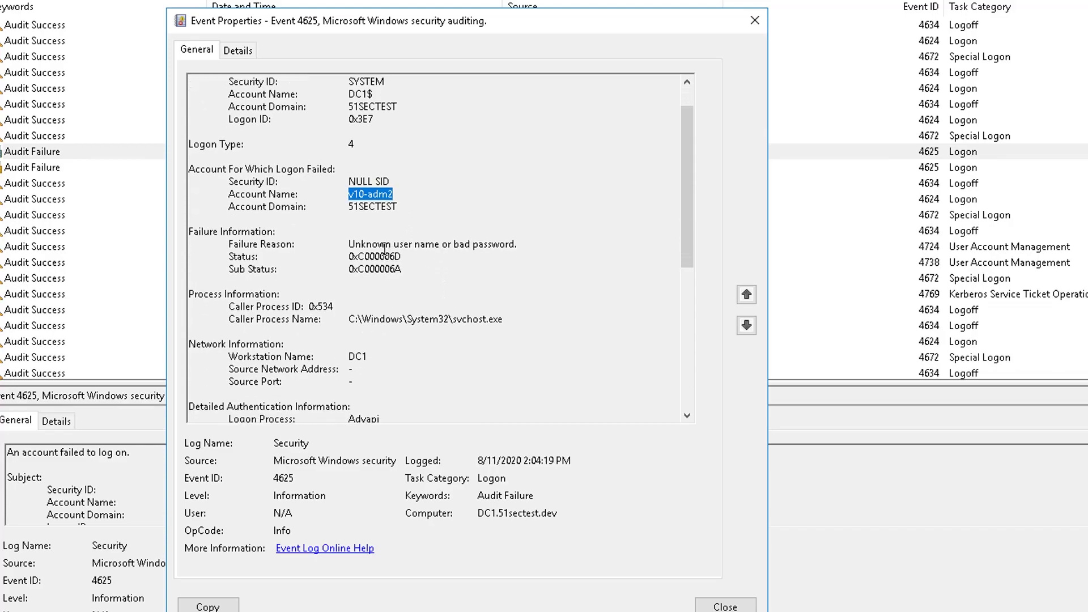
left_click_drag(350, 244, 522, 253)
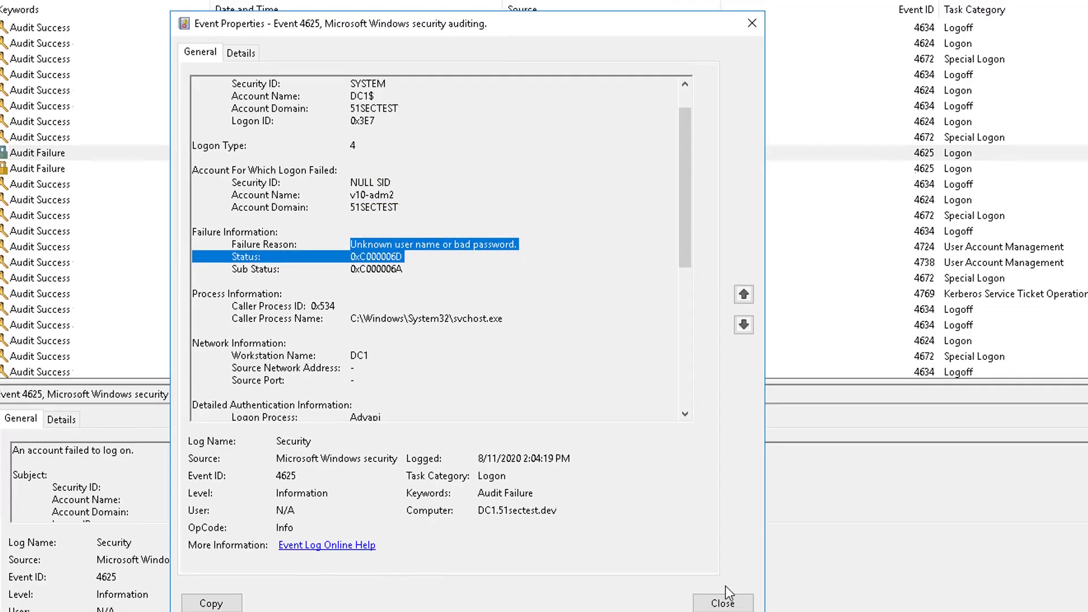
left_click(725, 605)
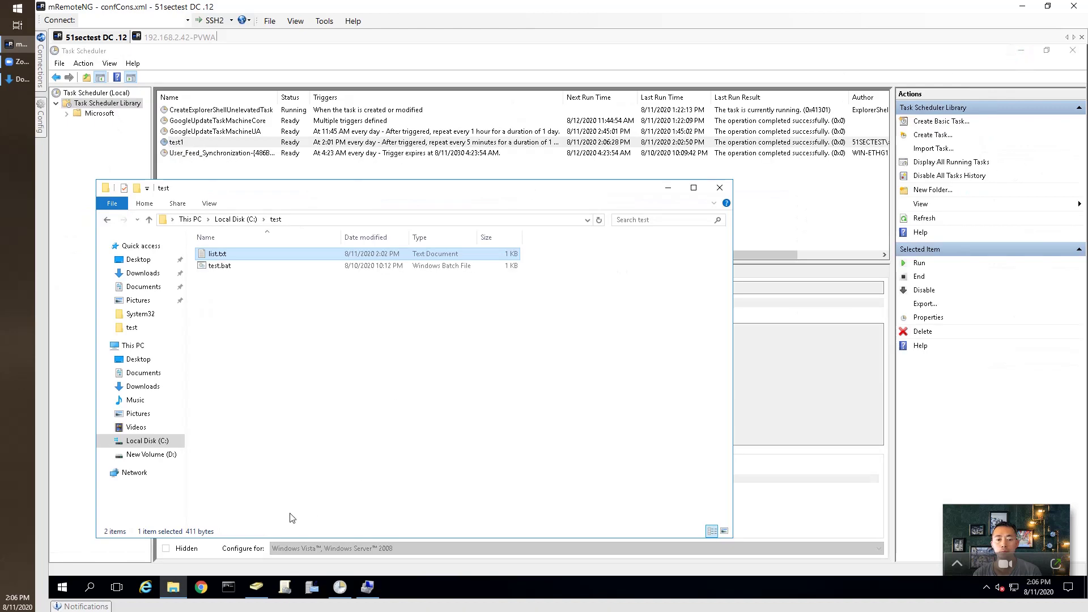
- Bring up mRemoteNG's Connections list showing the CyberArk v10.1 hosts
mouse_move(41, 76)
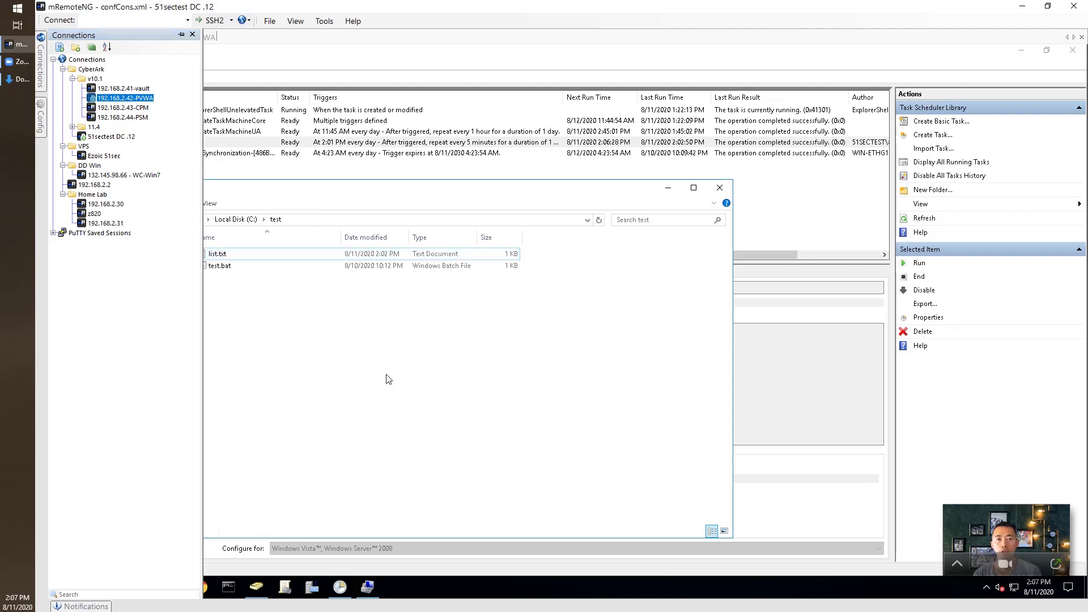
- In the PVWA session, reconcile the v10-adm2 account's password and confirm it
left_click(174, 39)
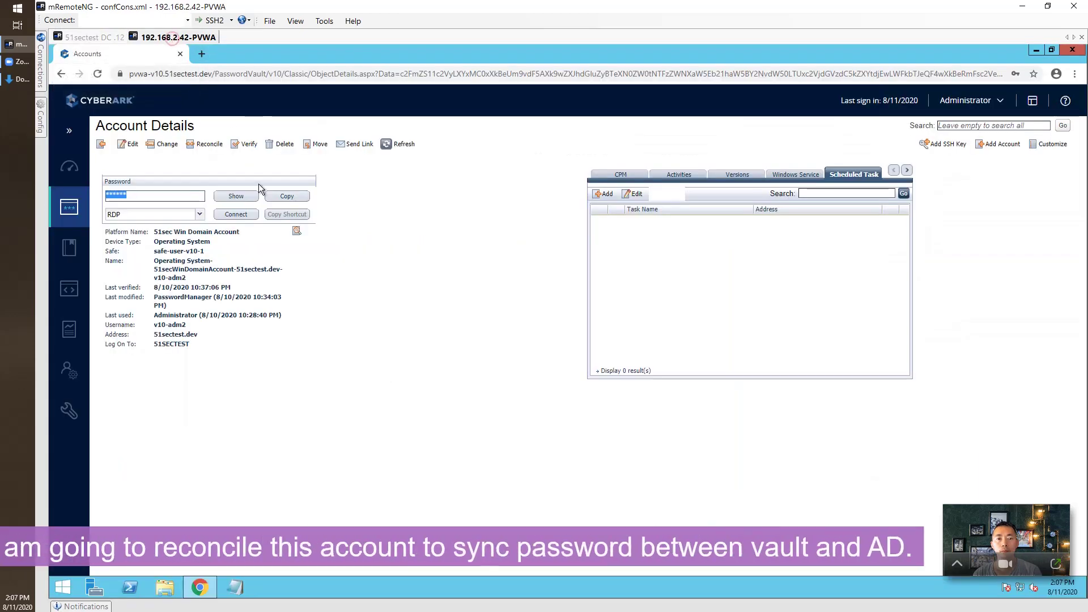
left_click(206, 144)
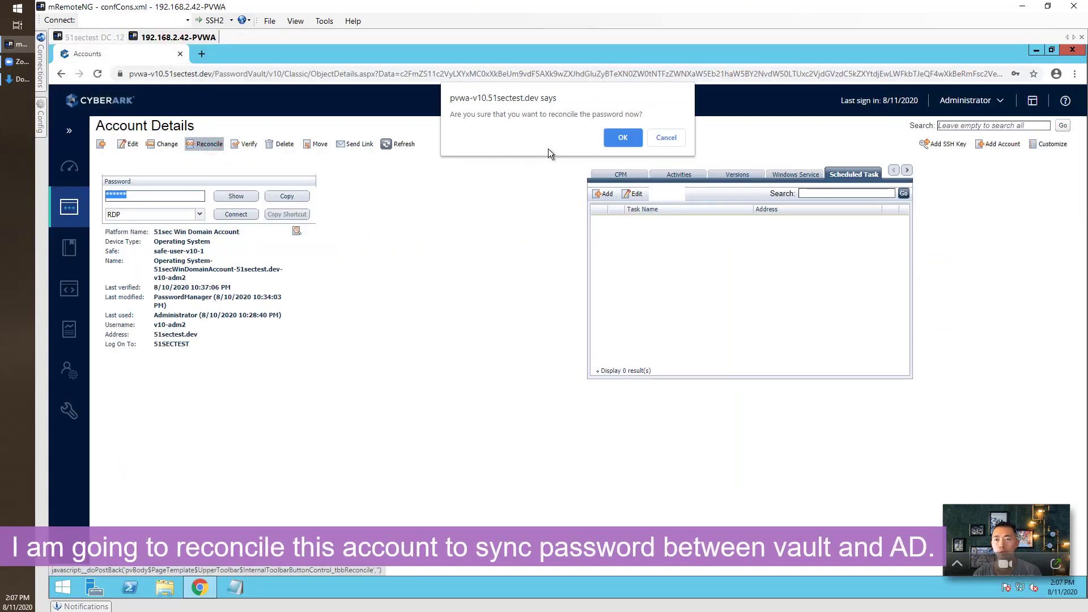
left_click(616, 138)
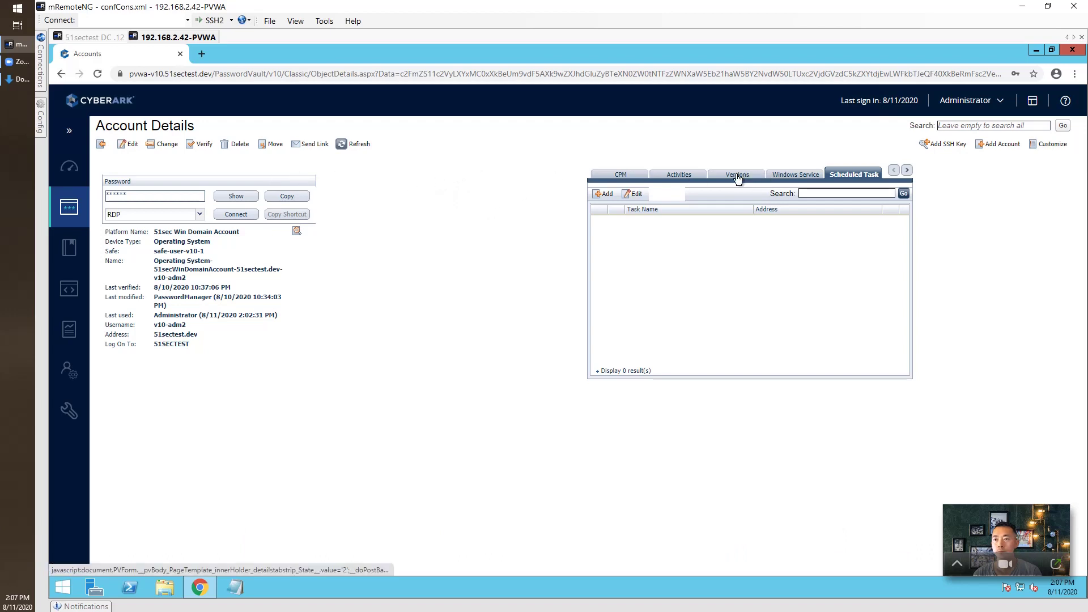
- Show the account's activity history and copy the revealed password into the address bar to inspect it
left_click(680, 173)
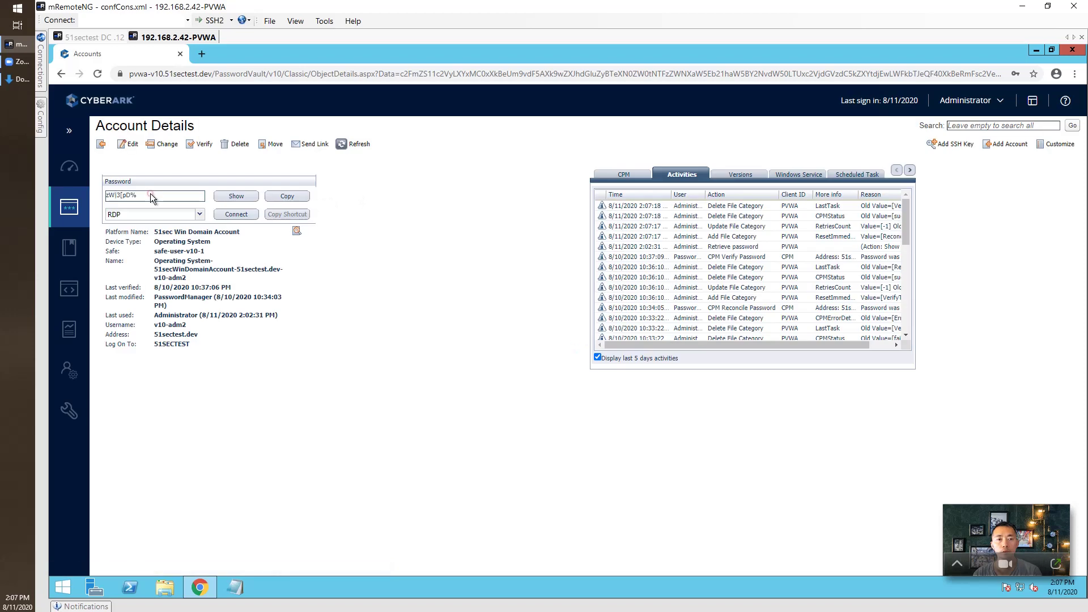
left_click_drag(140, 193, 118, 190)
left_click(226, 76)
key("ctrl+v")
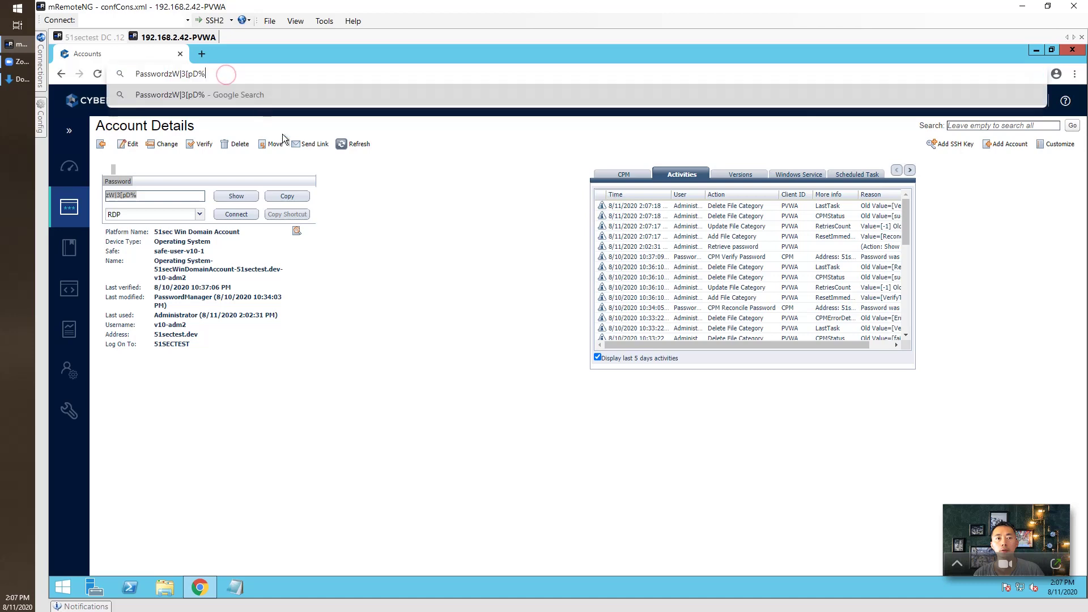
right_click(129, 192)
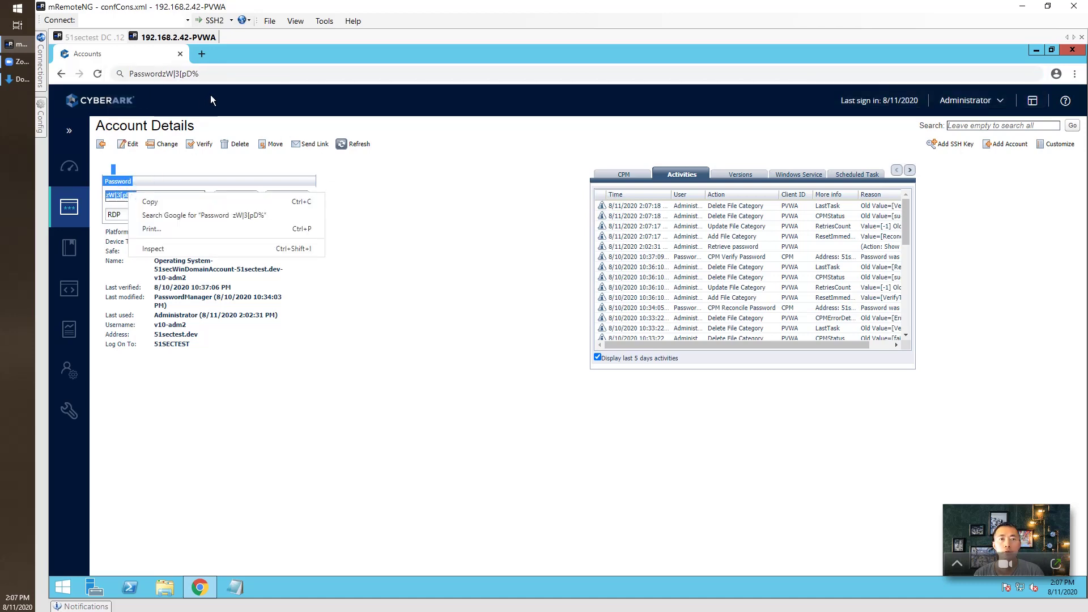
left_click(150, 196)
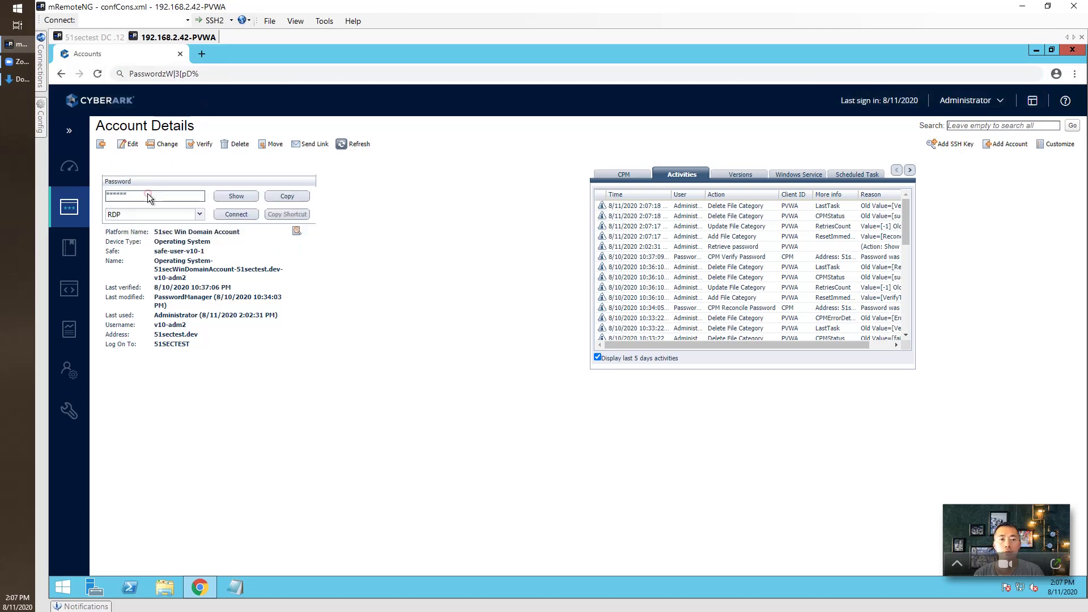
left_click(233, 74)
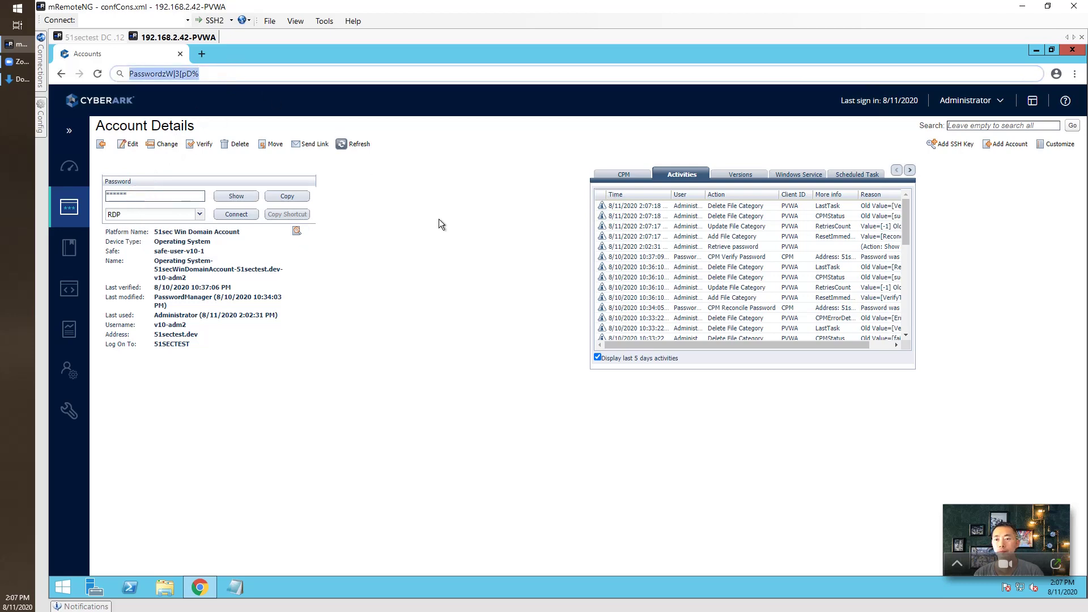
- Paste the password into a new Notepad window, resize it aside, and return to Accounts View
left_click(243, 580)
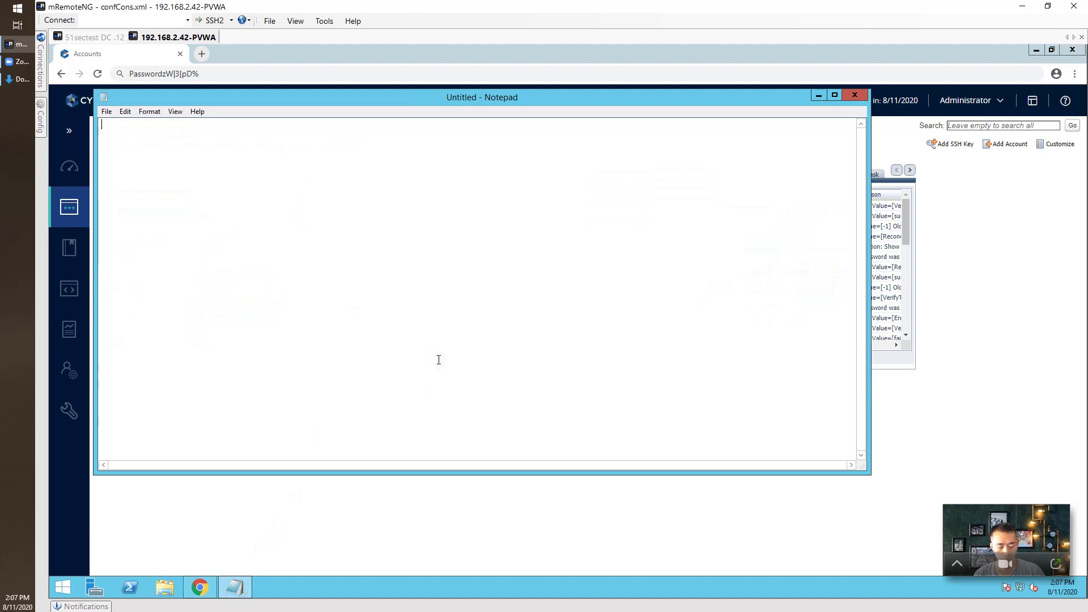
key("ctrl+v")
left_click_drag(307, 99, 420, 217)
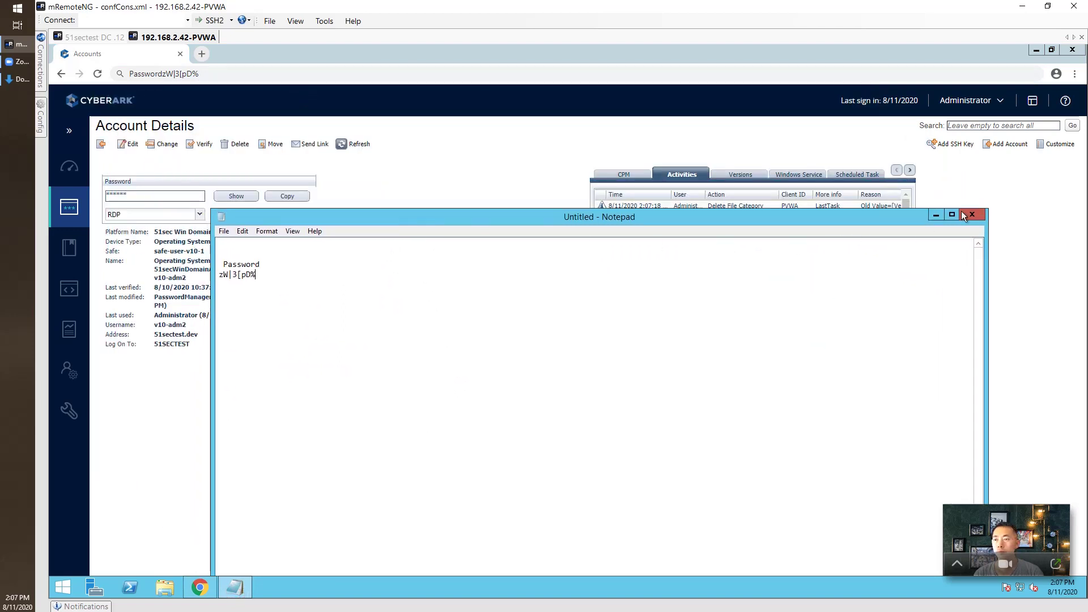
left_click_drag(988, 209, 656, 323)
left_click_drag(463, 332, 478, 350)
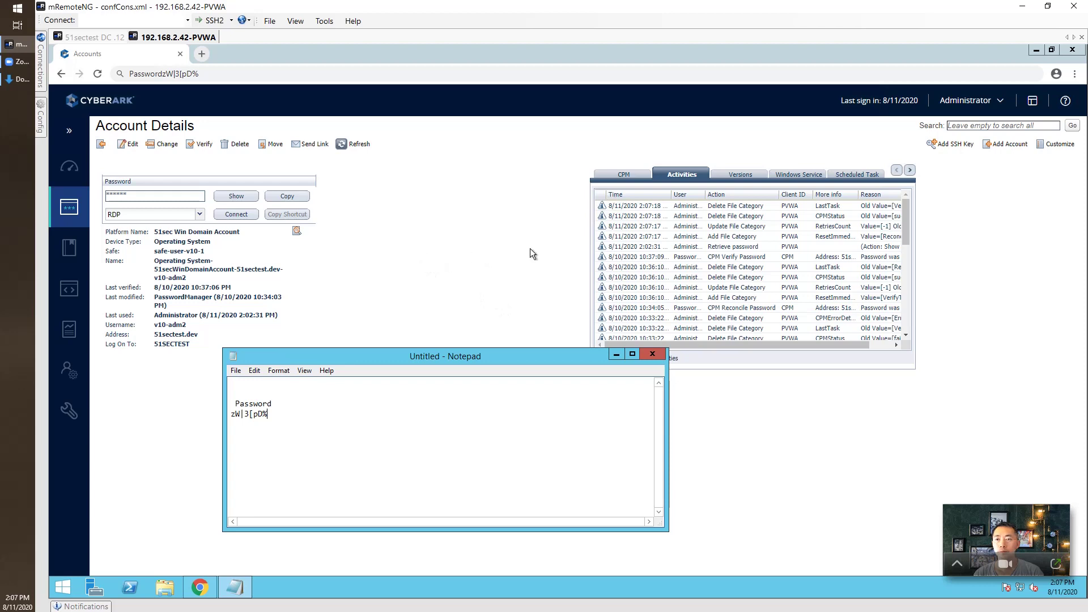
left_click(101, 144)
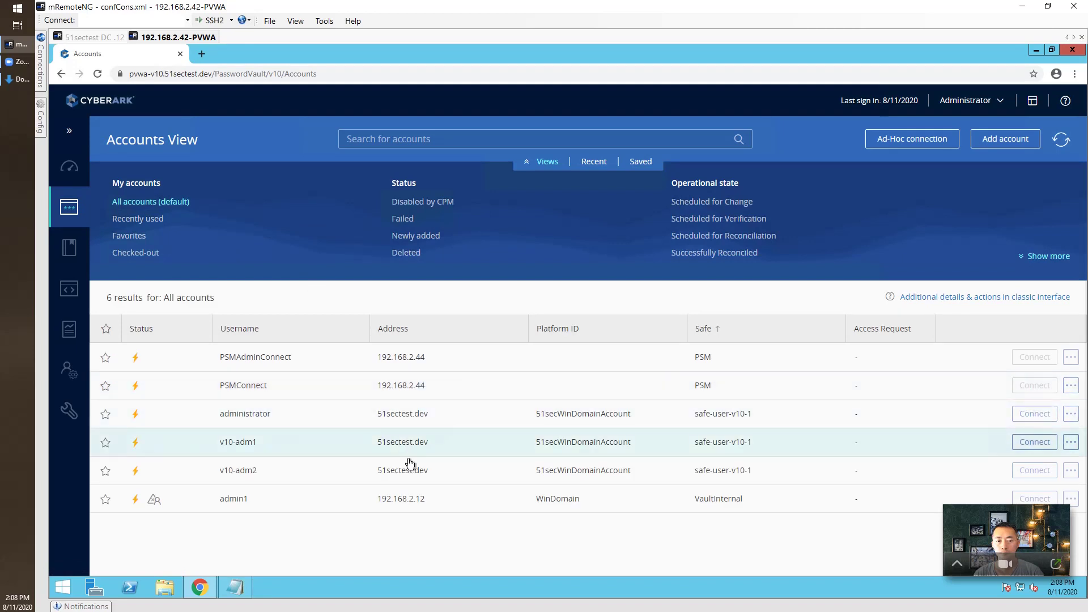
left_click(411, 470)
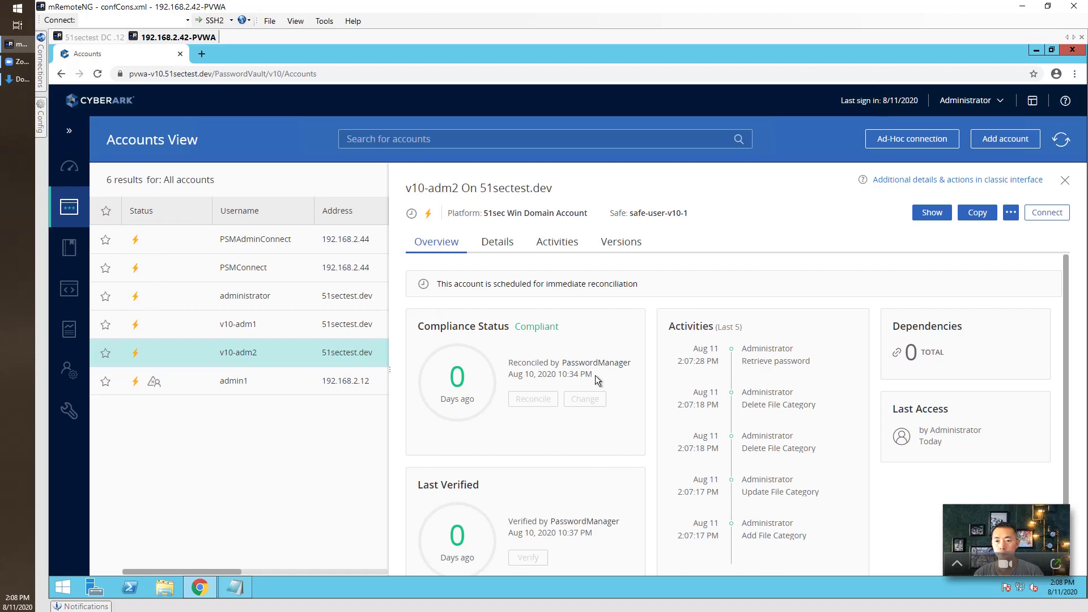
mouse_move(412, 218)
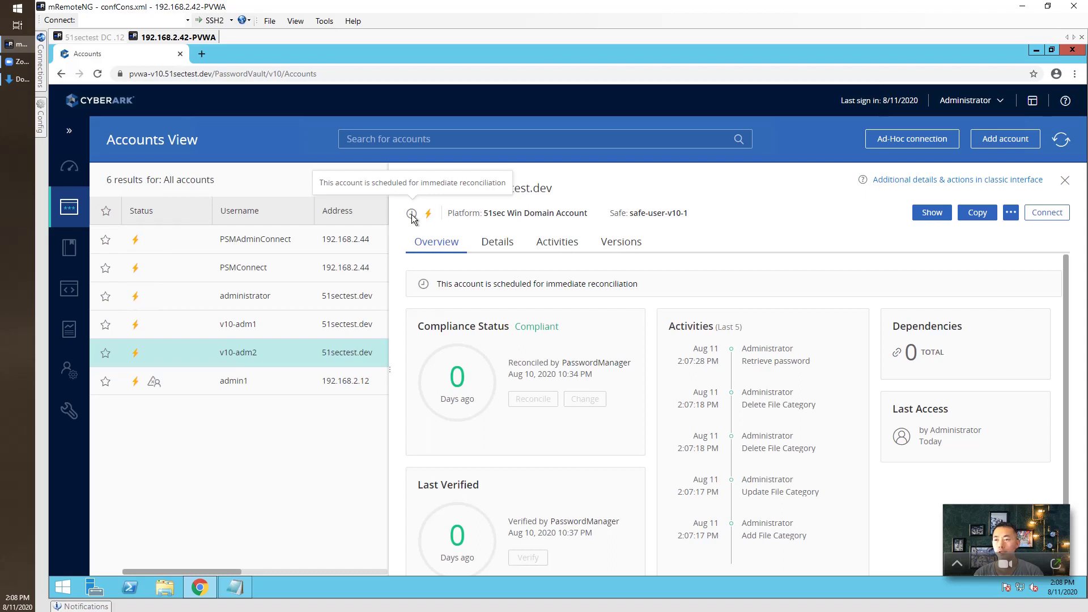
left_click(497, 244)
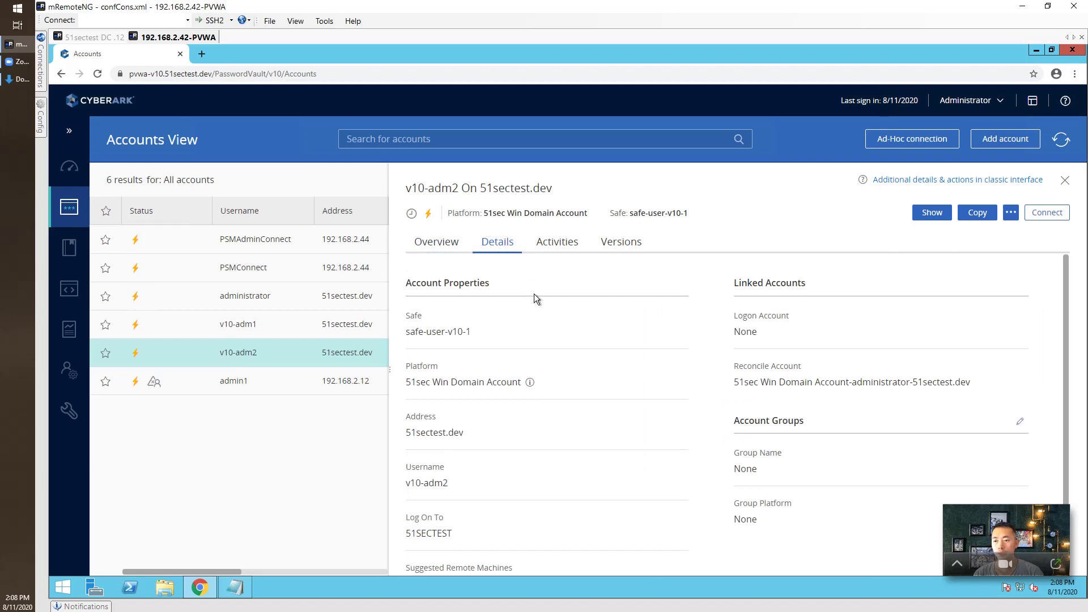
scroll(581, 355, "down", 2)
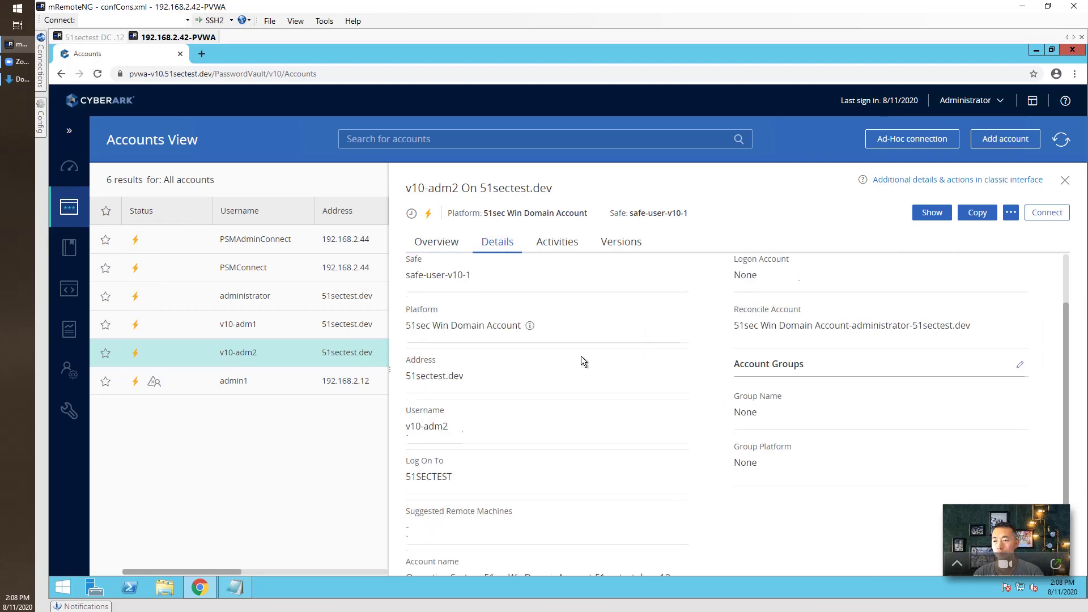
scroll(553, 283, "up", 2)
left_click(563, 243)
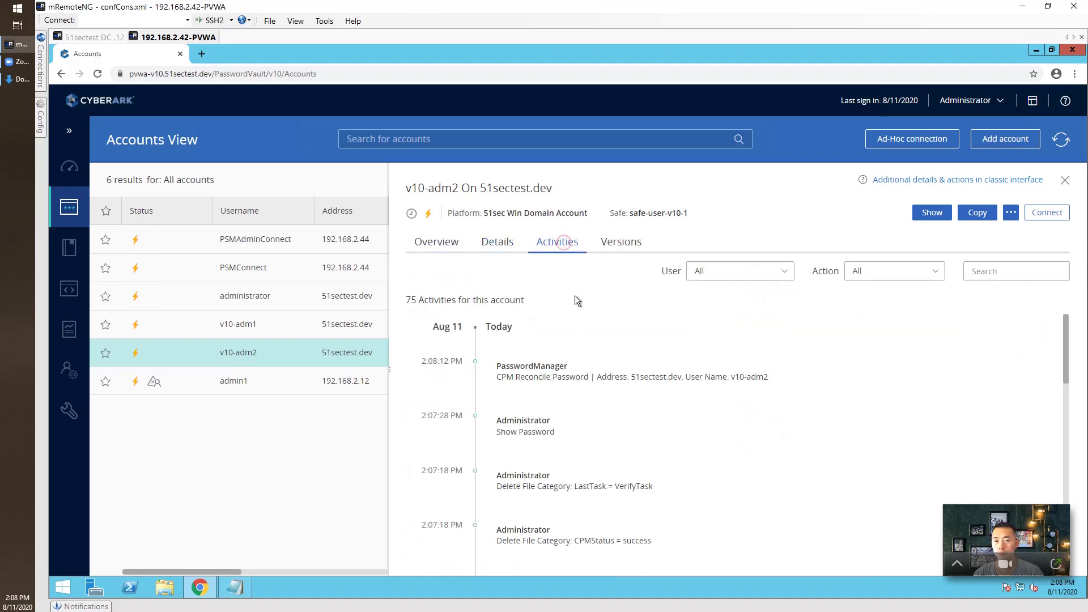
left_click(578, 383)
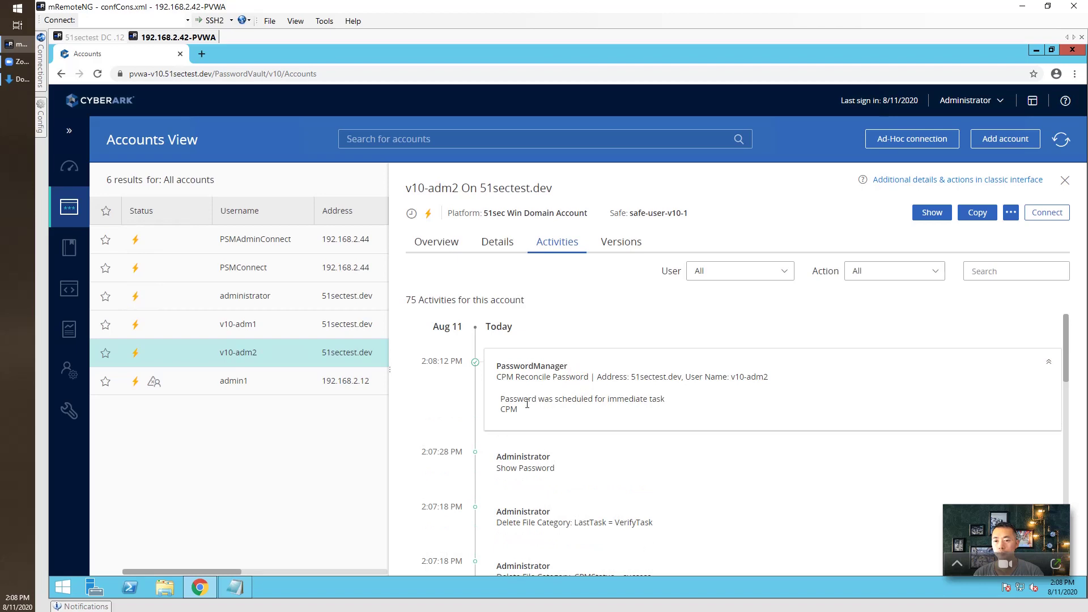
left_click_drag(547, 404, 670, 400)
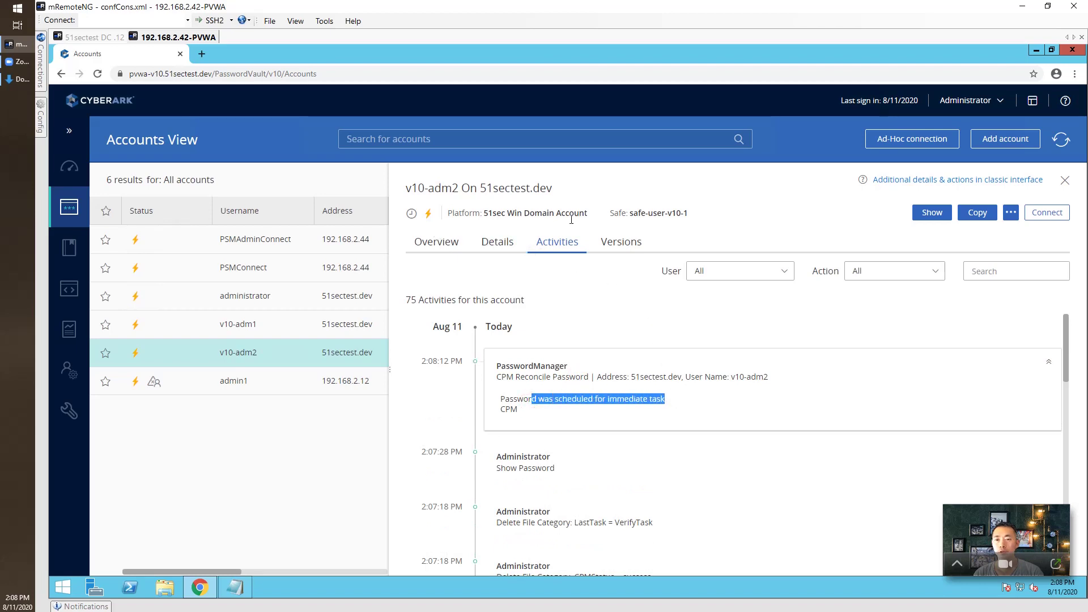
left_click(611, 248)
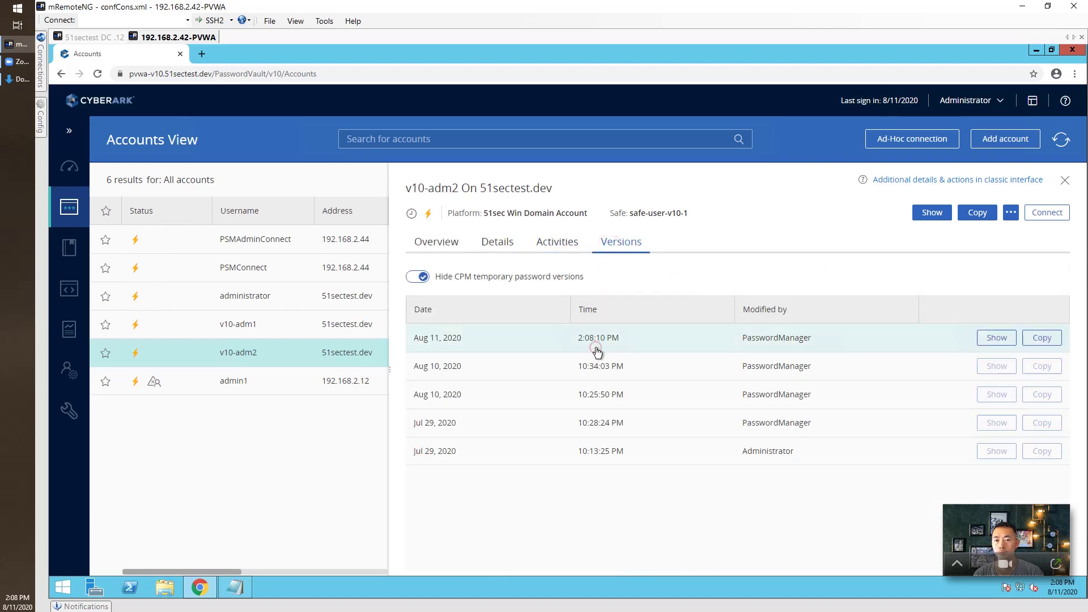
left_click(431, 241)
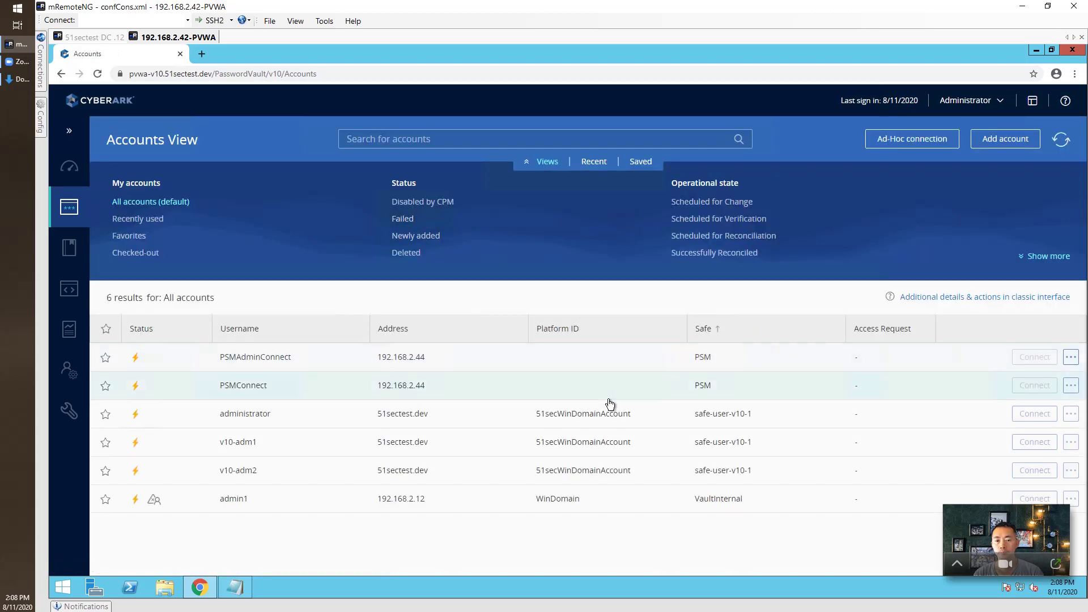
- Open v10-adm2's account details and reveal its current password in the Show password dialog
left_click(605, 473)
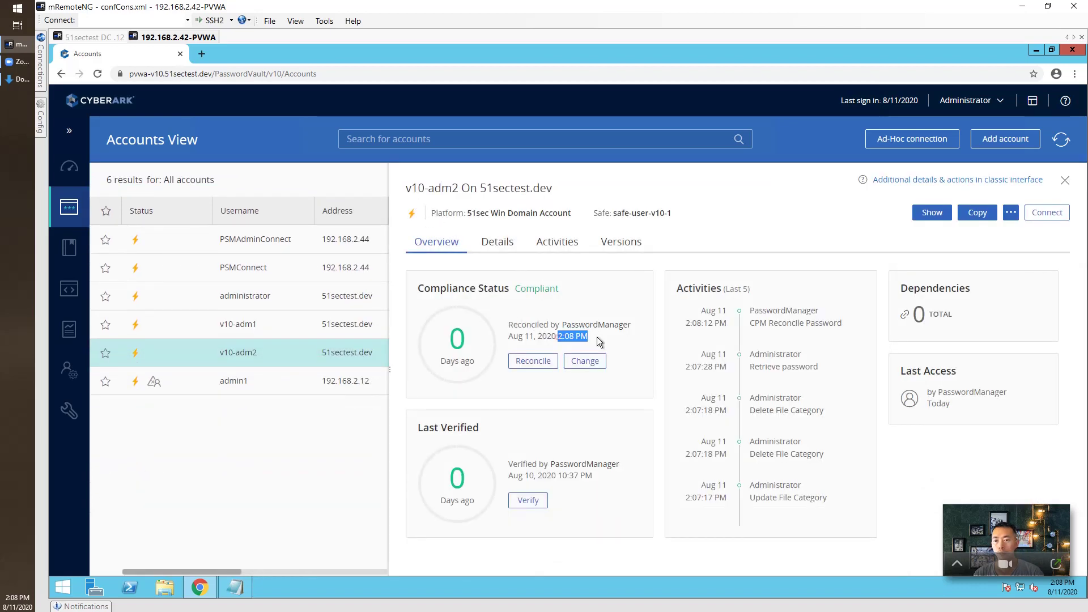
left_click(932, 213)
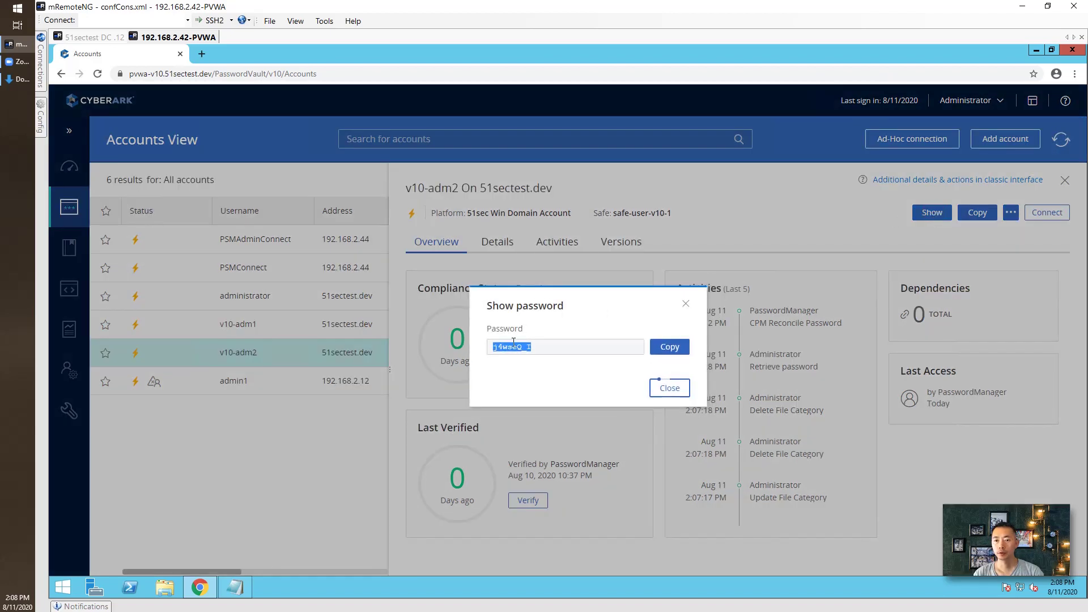
left_click(531, 346)
- Place Notepad's saved password beside the Show password dialog to compare the two
left_click(234, 587)
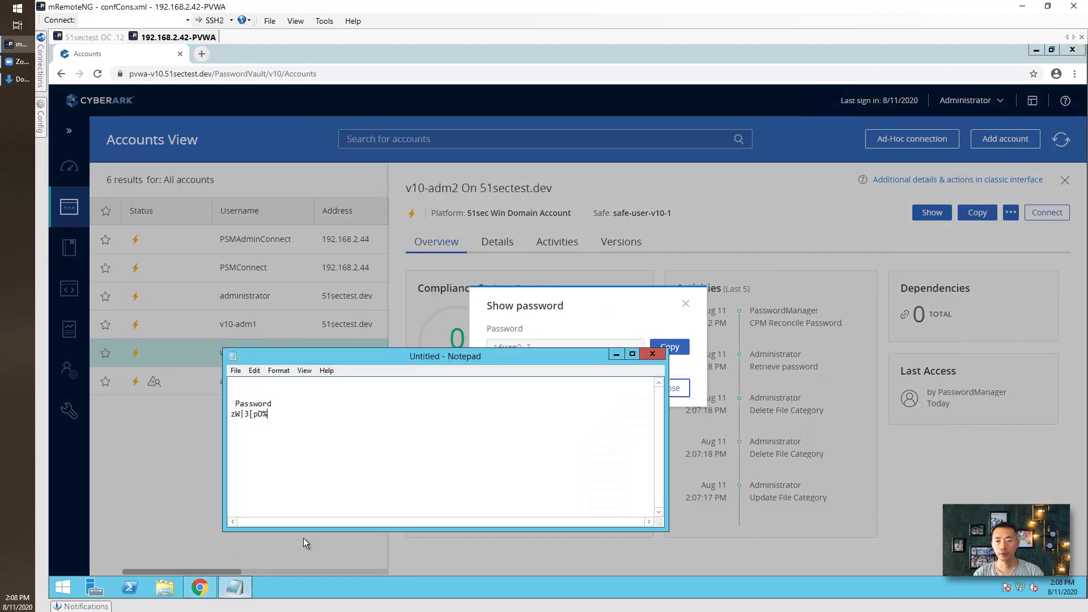
left_click(577, 295)
triple_click(585, 295)
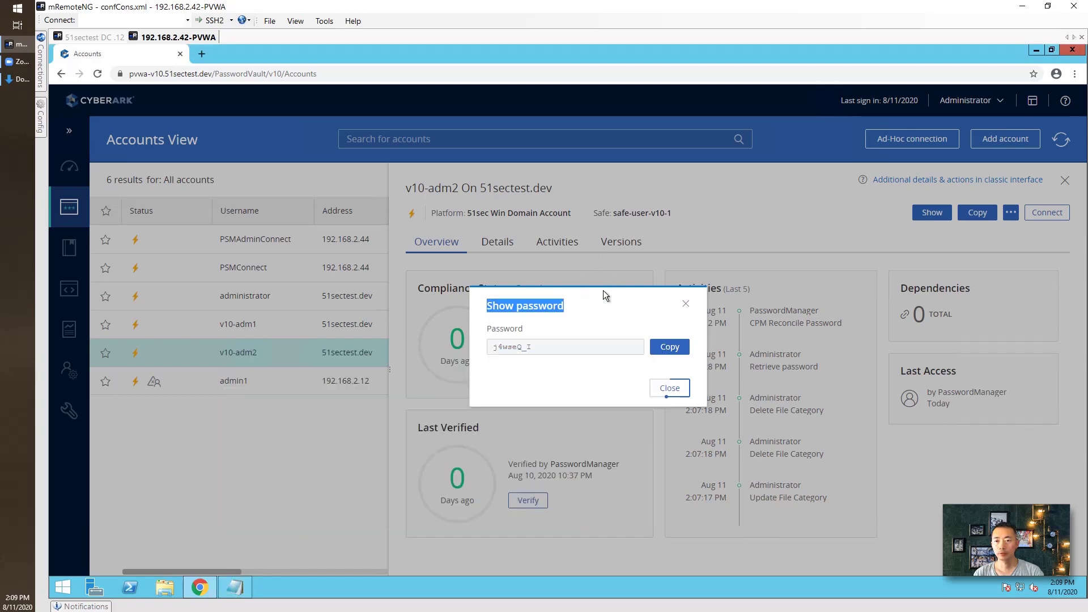
left_click(235, 587)
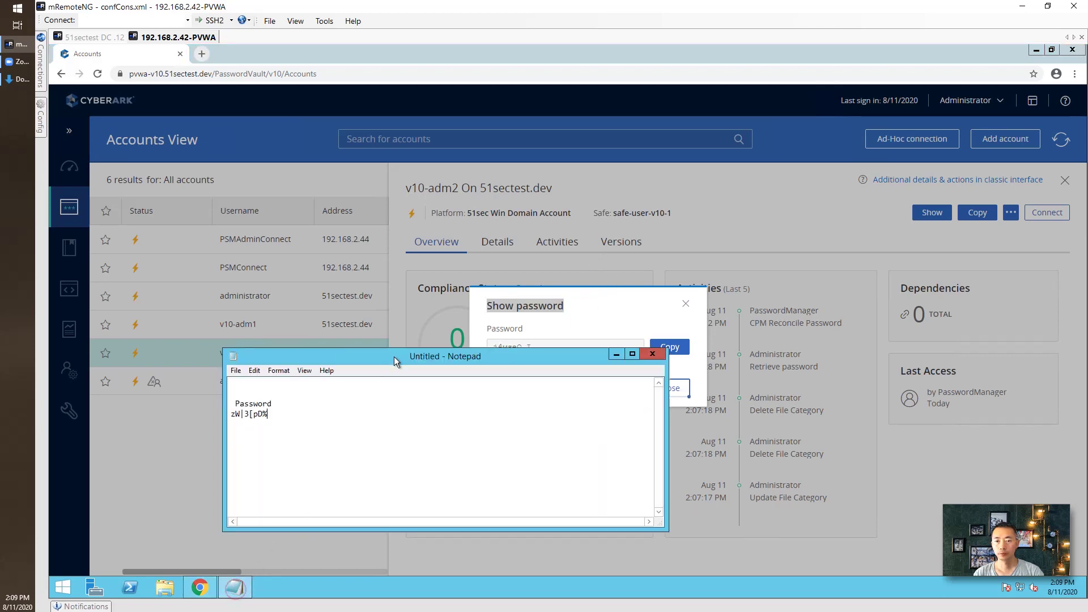
left_click_drag(394, 355, 396, 383)
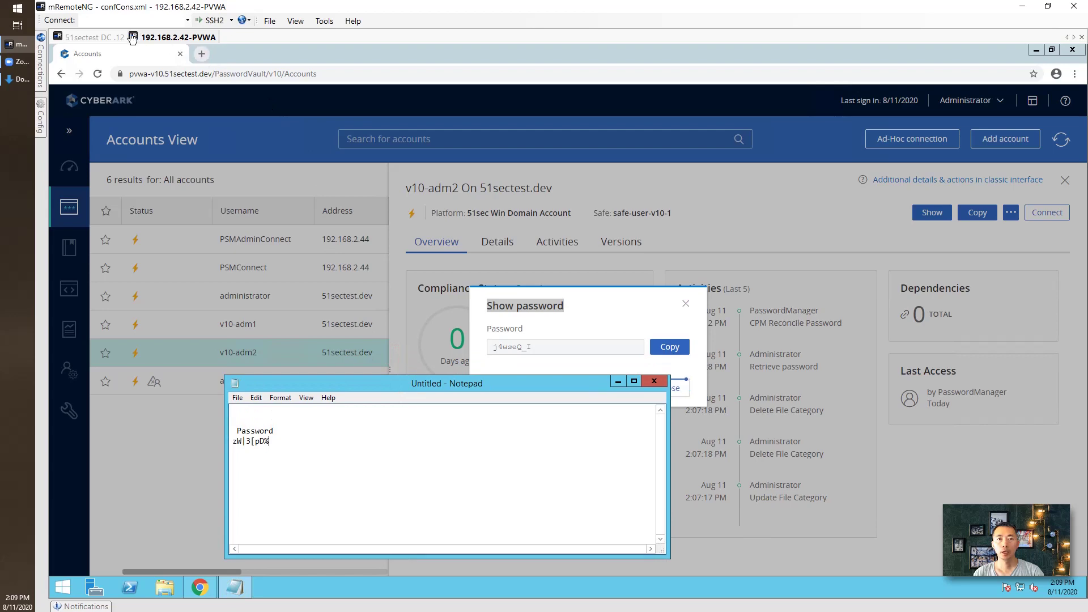
- On the 51sectest DC .12 session, run the test1 task from Task Scheduler Library
left_click(108, 38)
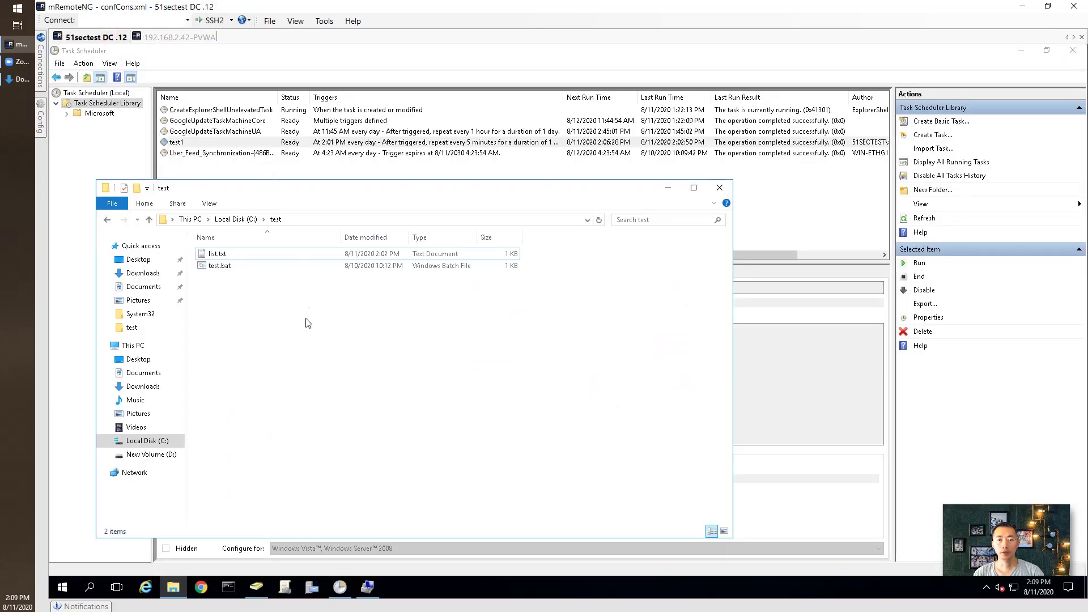
left_click(216, 143)
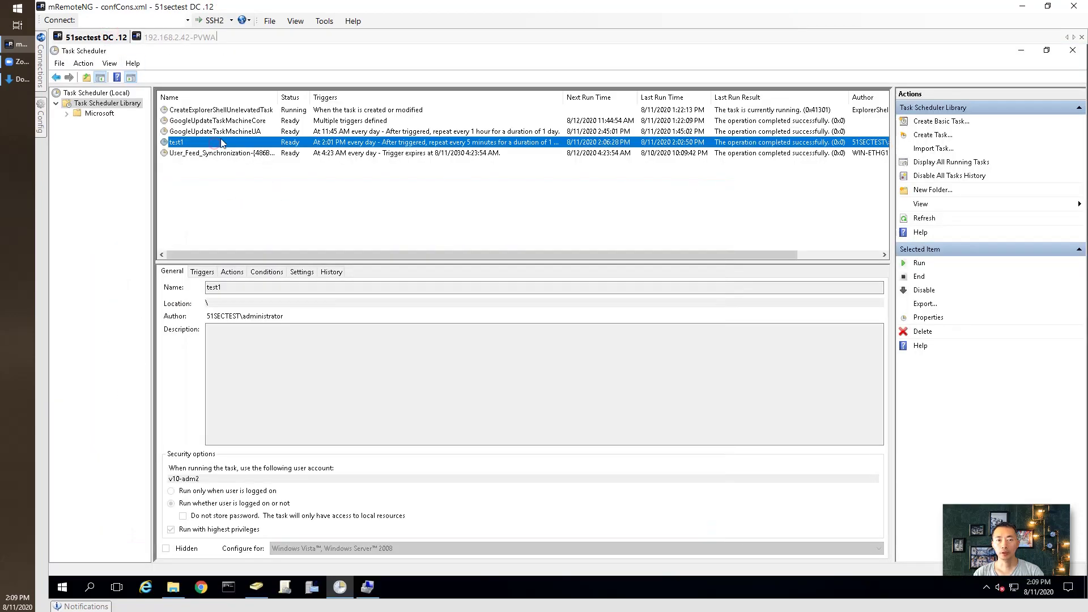
right_click(222, 140)
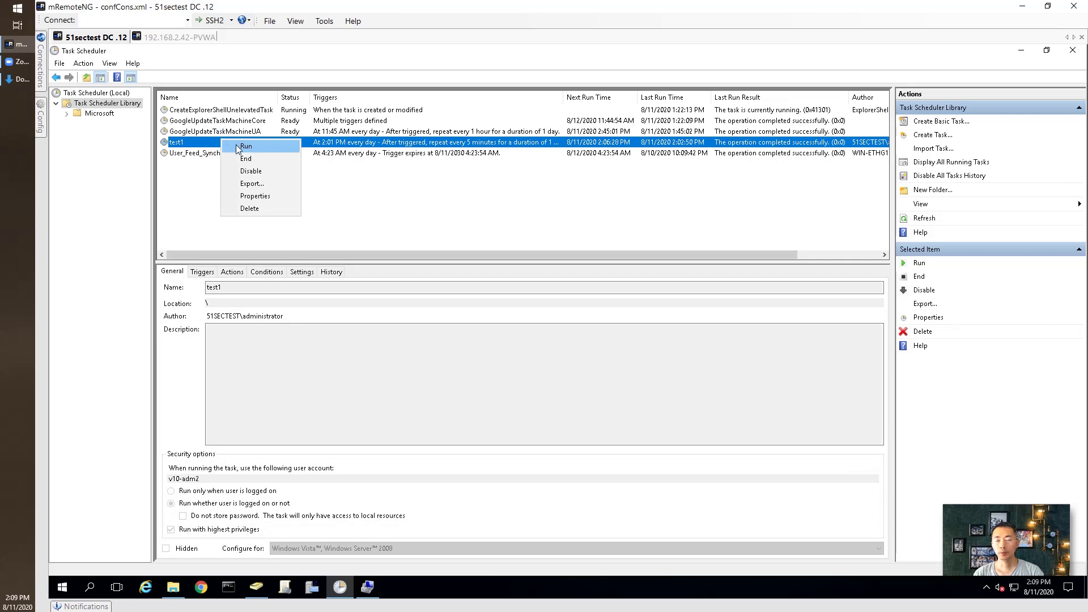
left_click(237, 147)
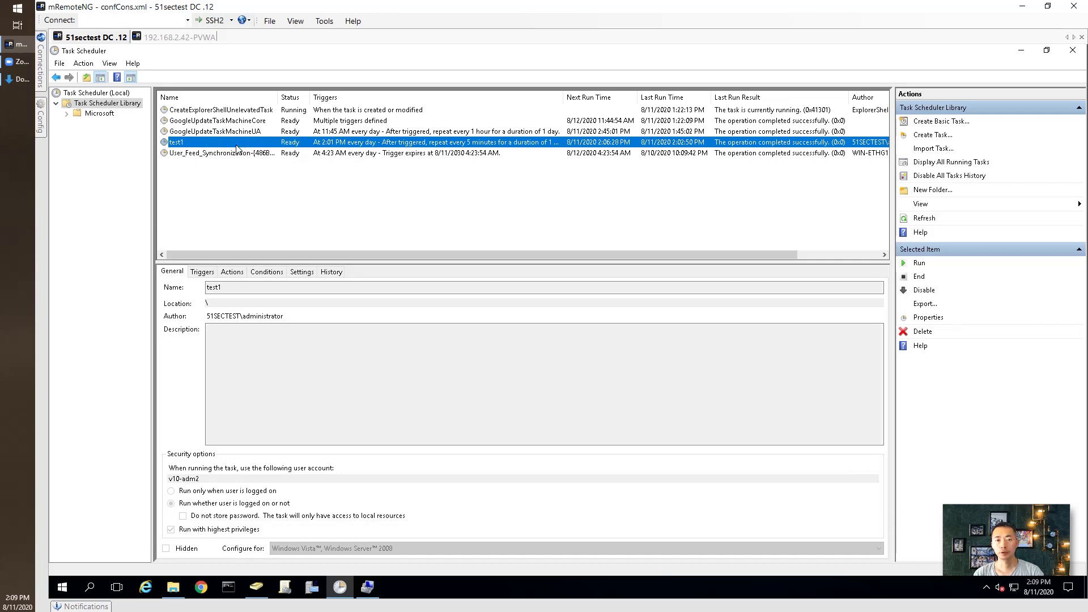
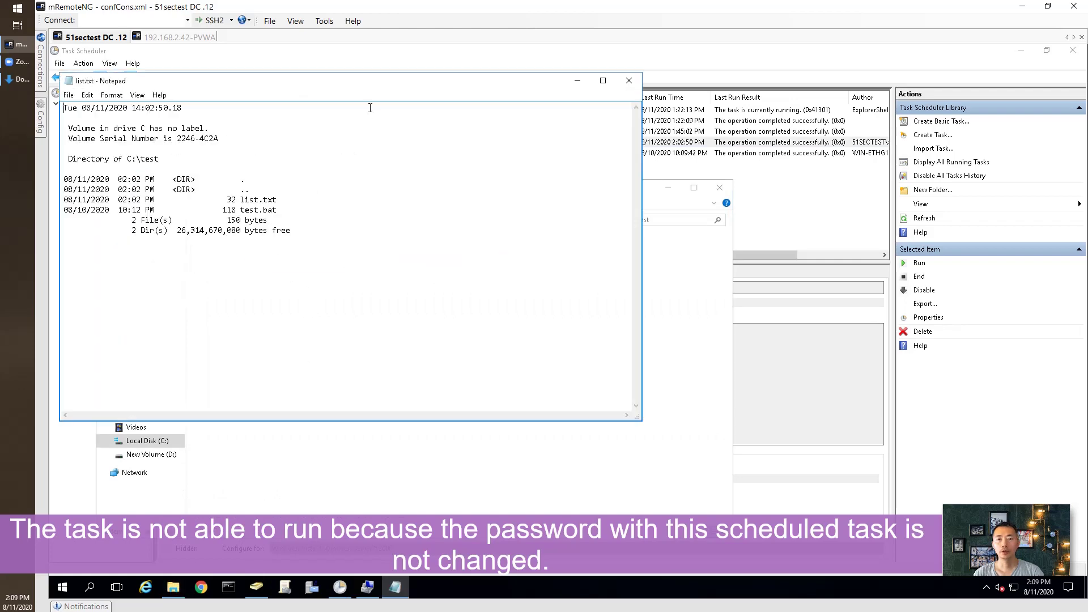
- Refresh the Security log and open the newest 4625 Audit Failure event for v10-adm2
left_click(369, 589)
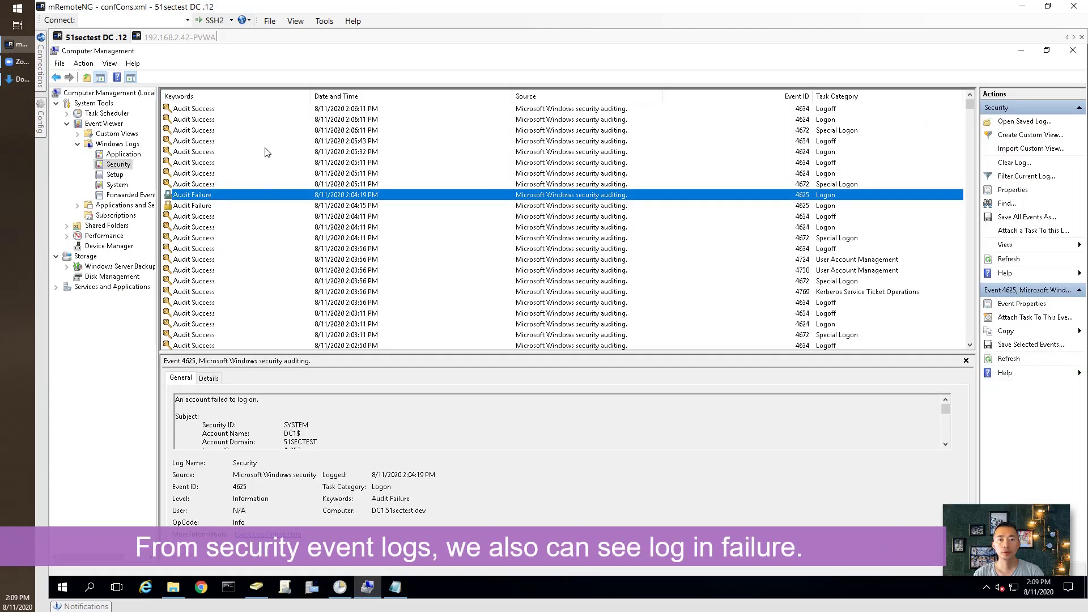
left_click(119, 165)
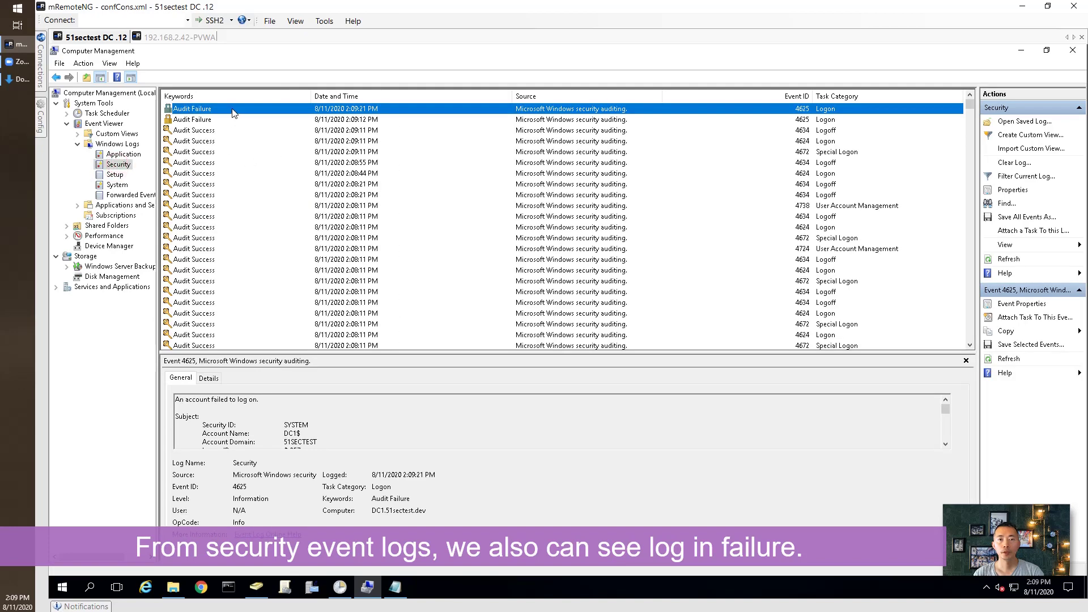
double_click(234, 113)
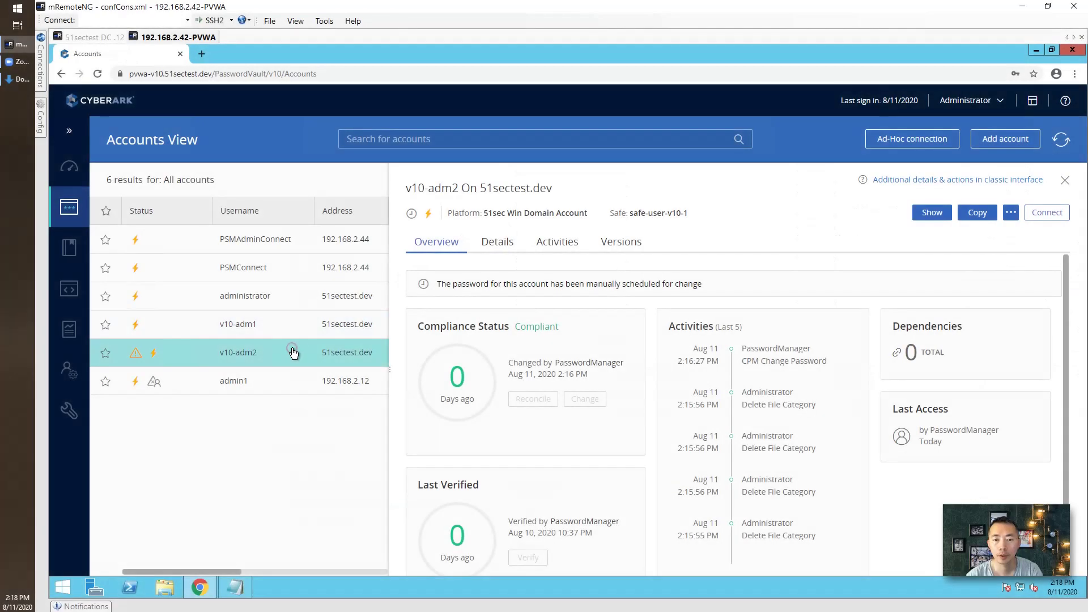
- Open v10-adm2 in the classic interface, view its empty Scheduled Task list, and choose Add
left_click(928, 181)
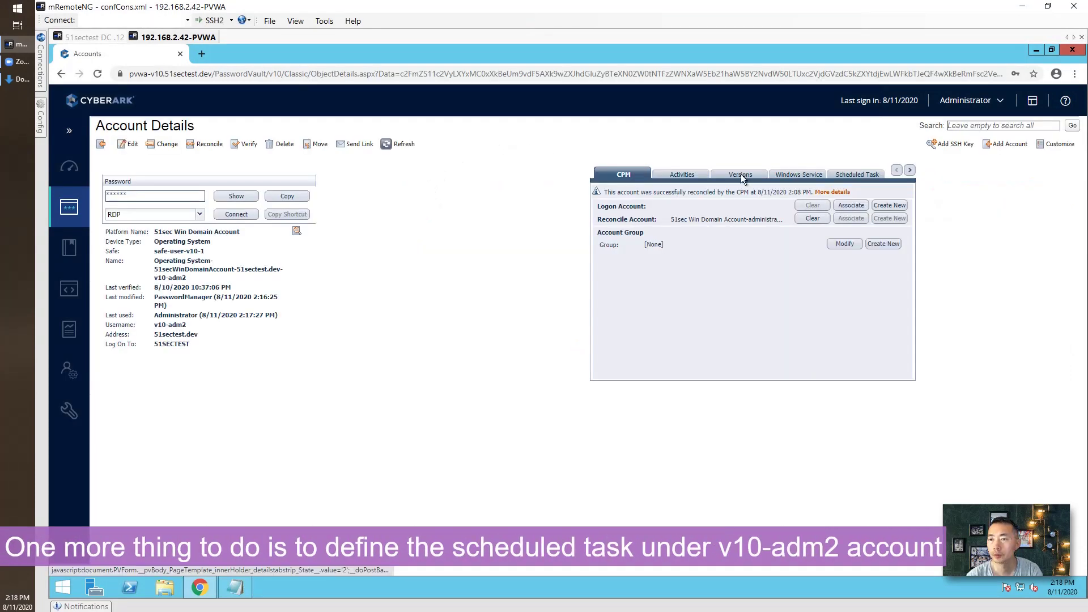
left_click(856, 175)
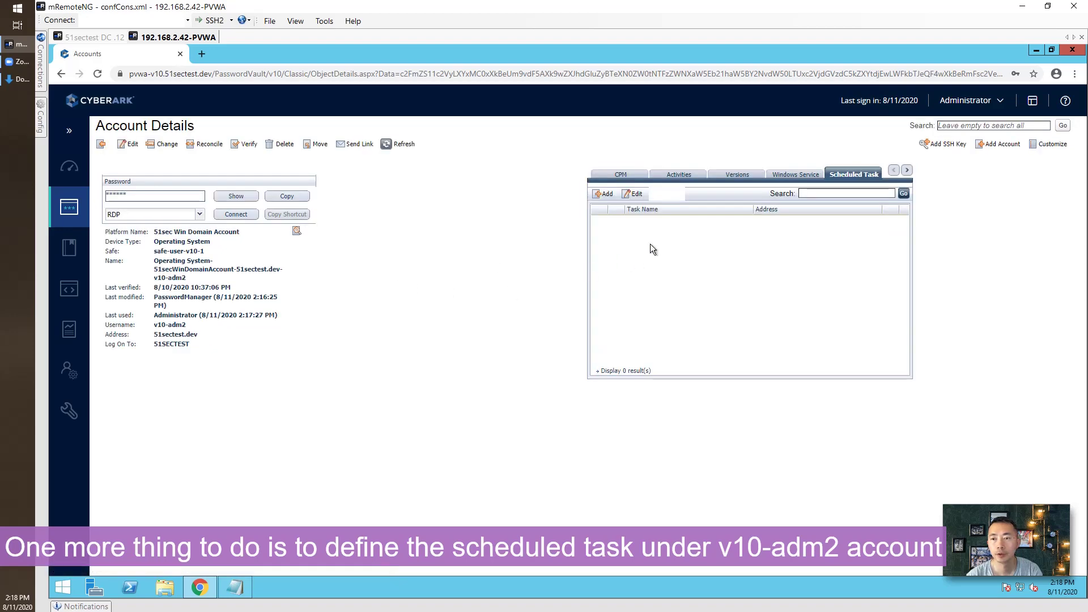
left_click(604, 194)
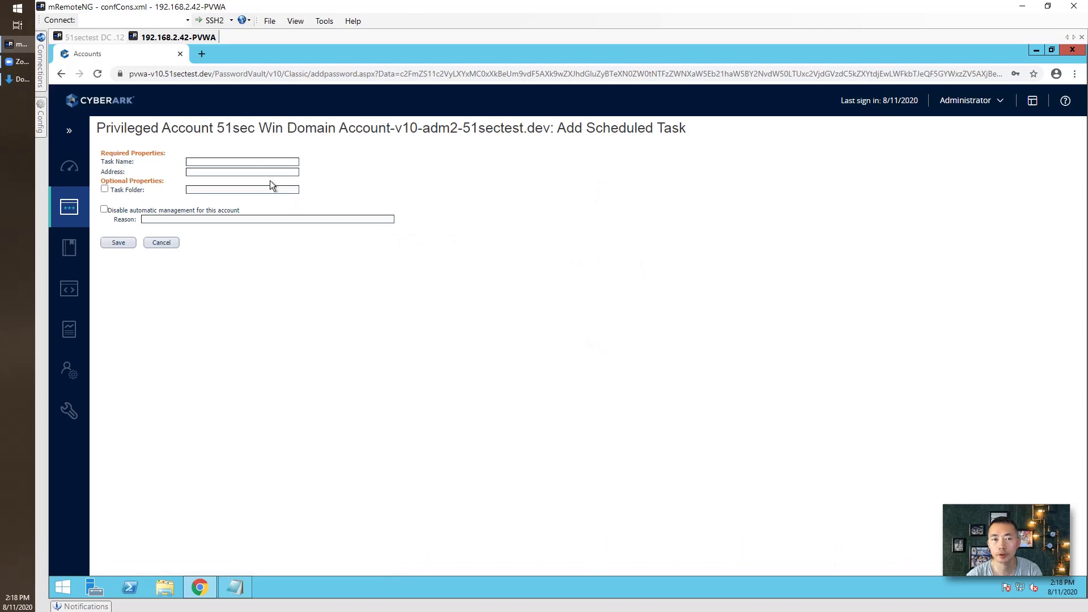
- Enter the task name test1 after checking the exact name on the server
left_click(245, 162)
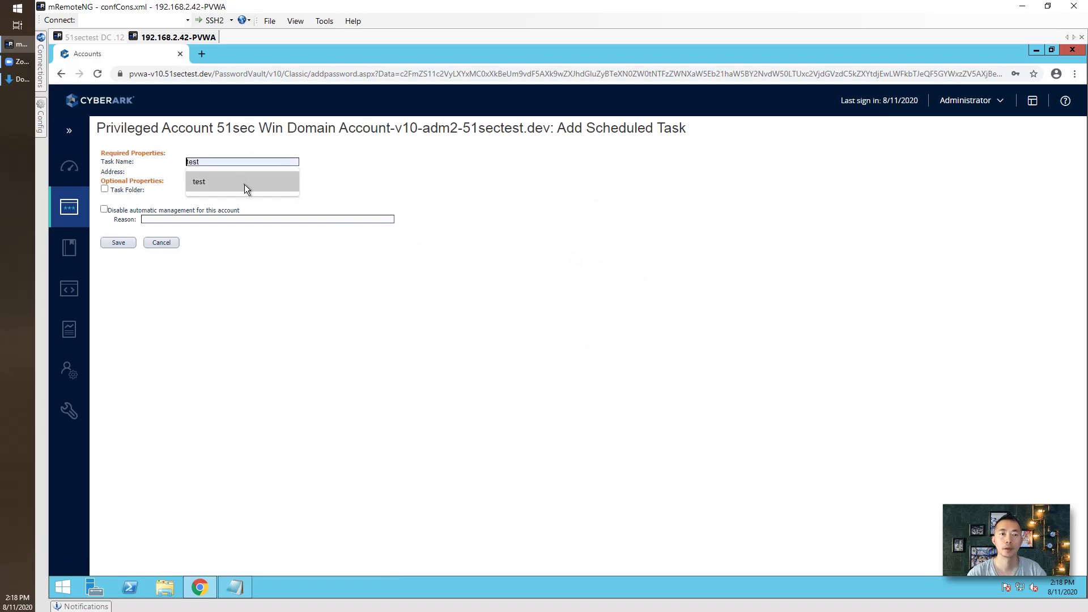
left_click(244, 182)
type("1")
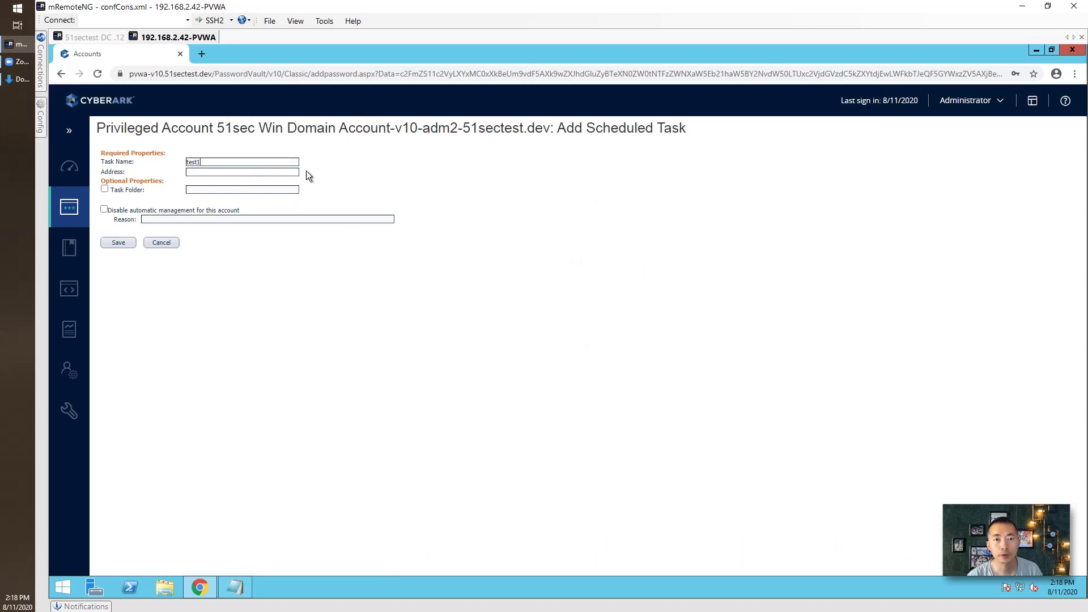
left_click(106, 37)
left_click(178, 38)
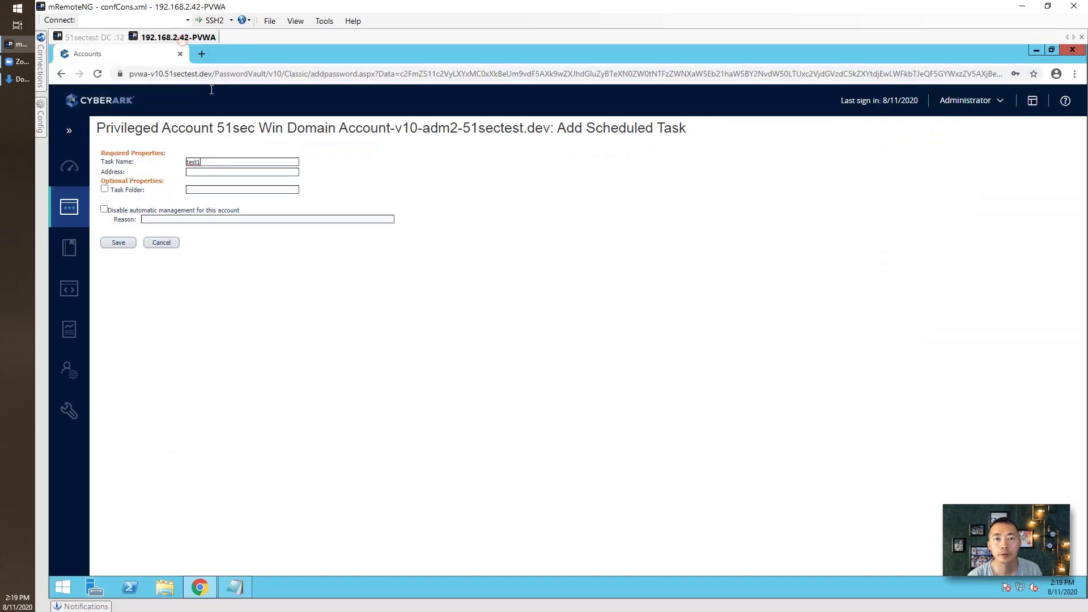
- Set the task address to 192.168.2.12 and save the scheduled task
left_click(214, 171)
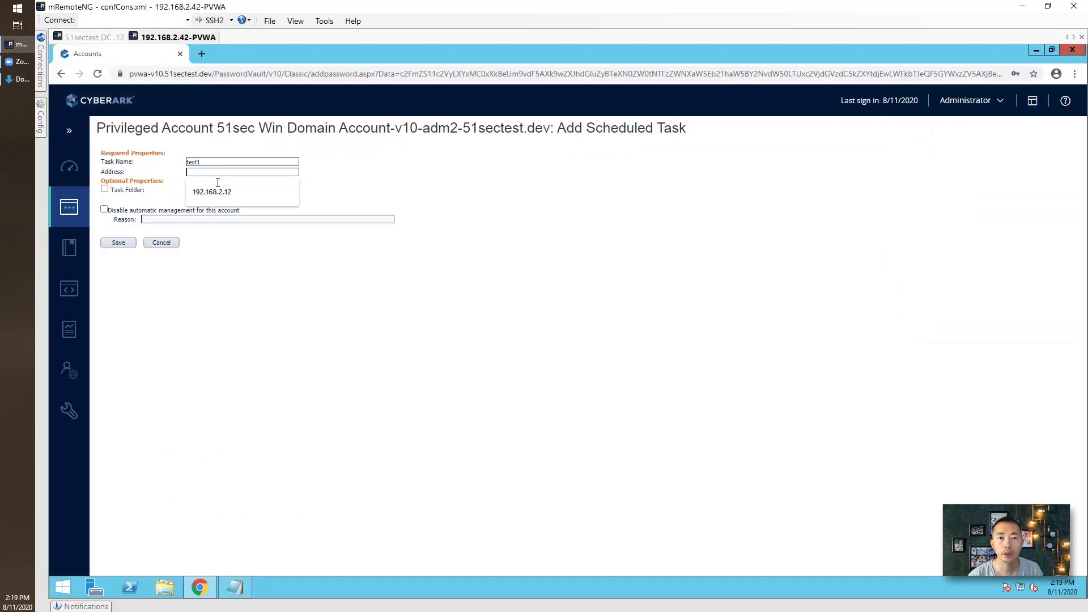
left_click(217, 183)
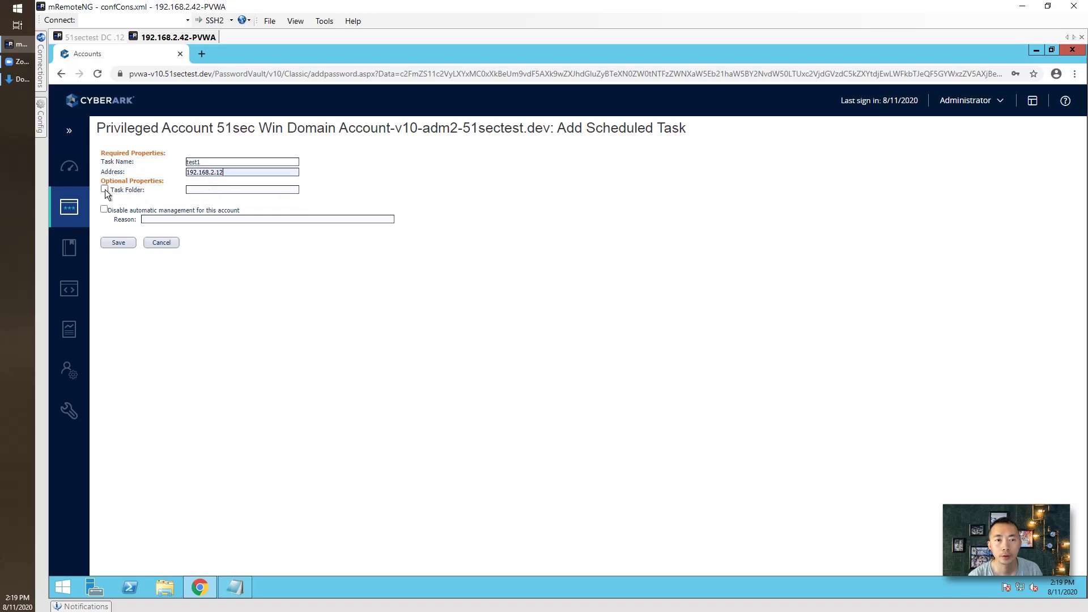
left_click(118, 246)
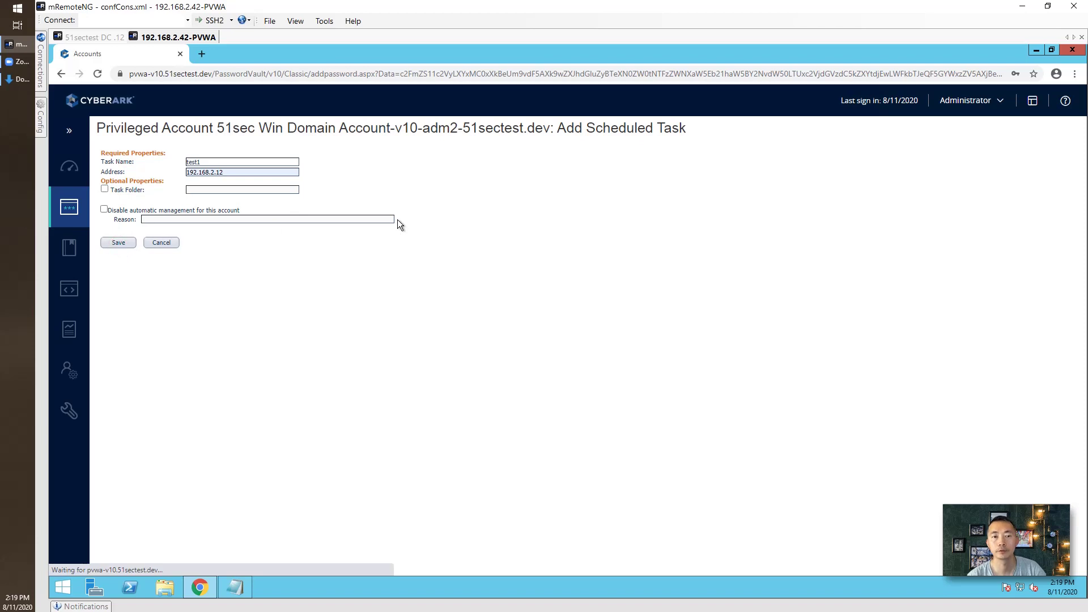
left_click(380, 189)
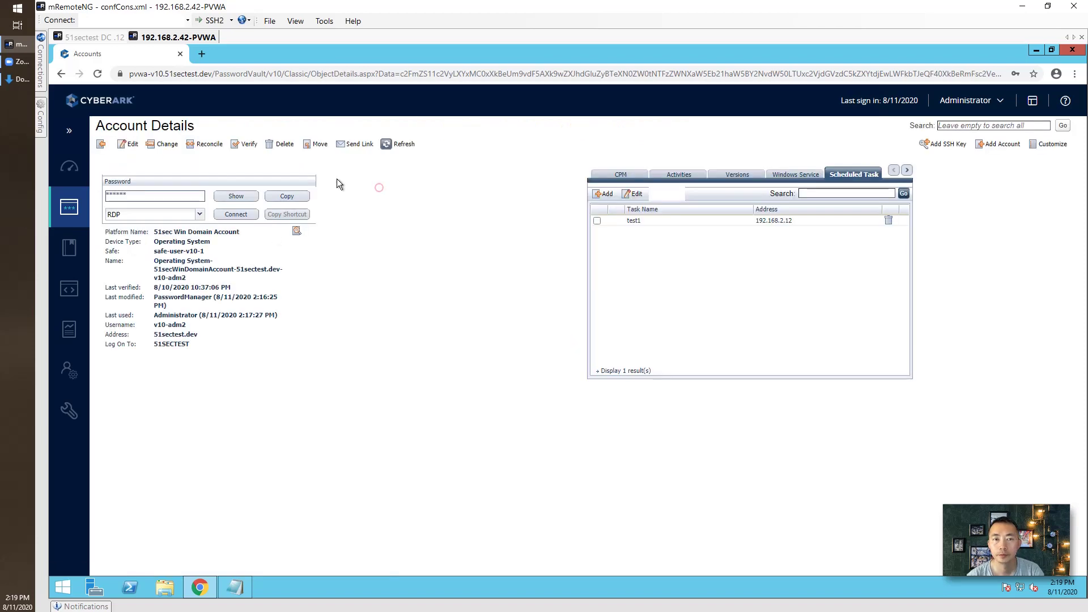
- Cancel a started password change, then request and confirm a Reconcile for v10-adm2
left_click(161, 145)
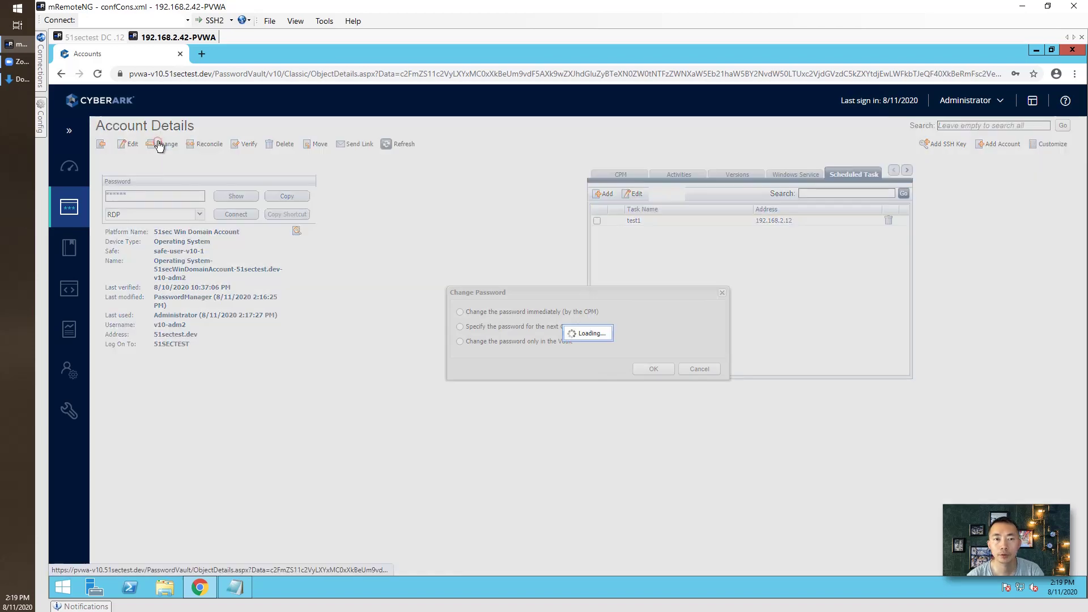
left_click(695, 369)
left_click(210, 146)
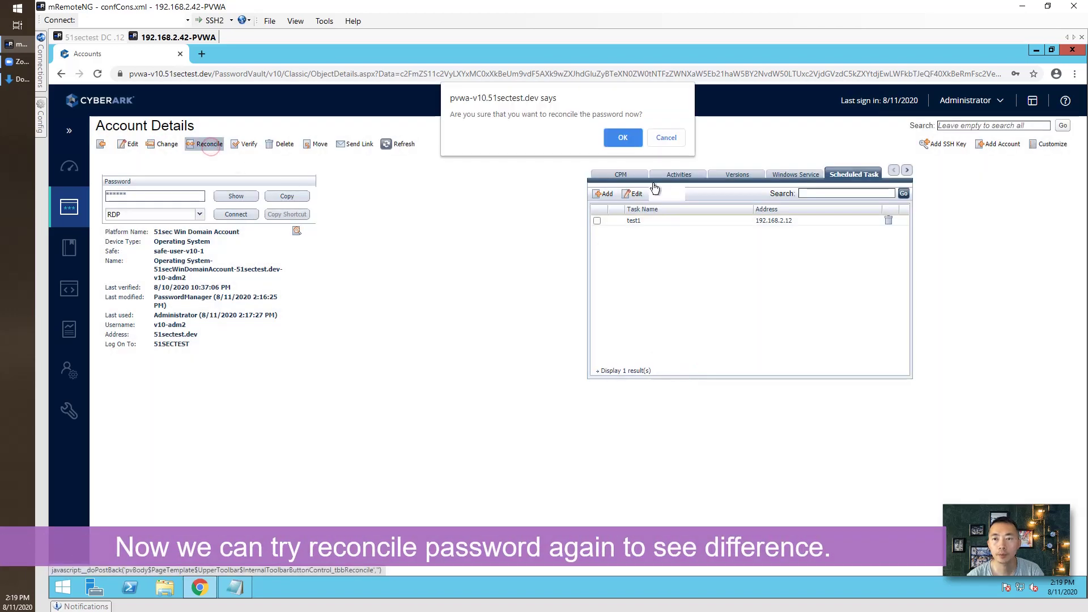
left_click(622, 136)
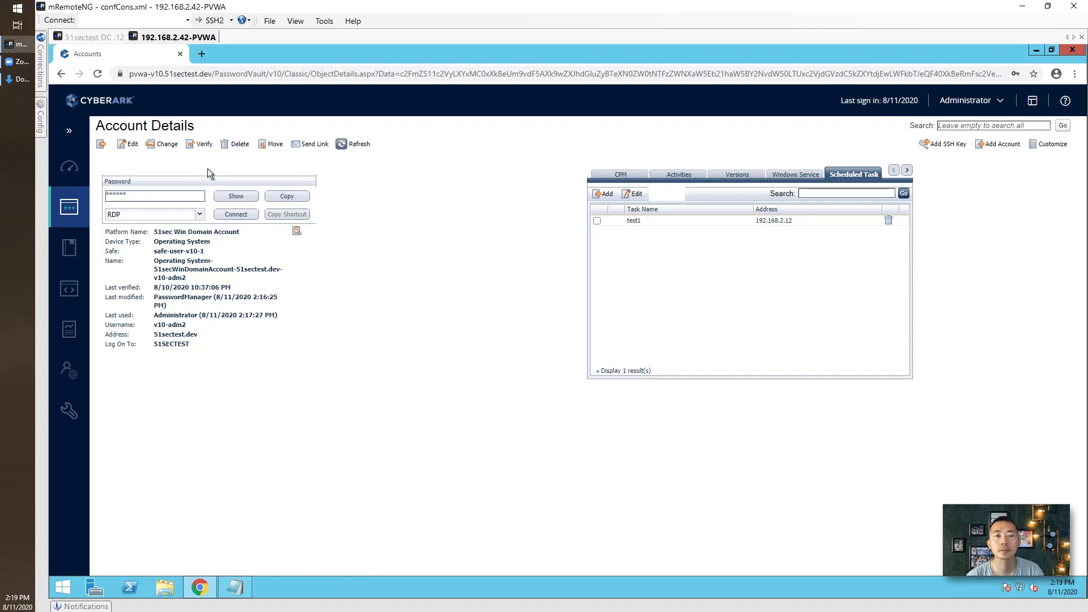
- Open v10-adm2 from the Accounts View and highlight its 1 dependency
left_click(102, 144)
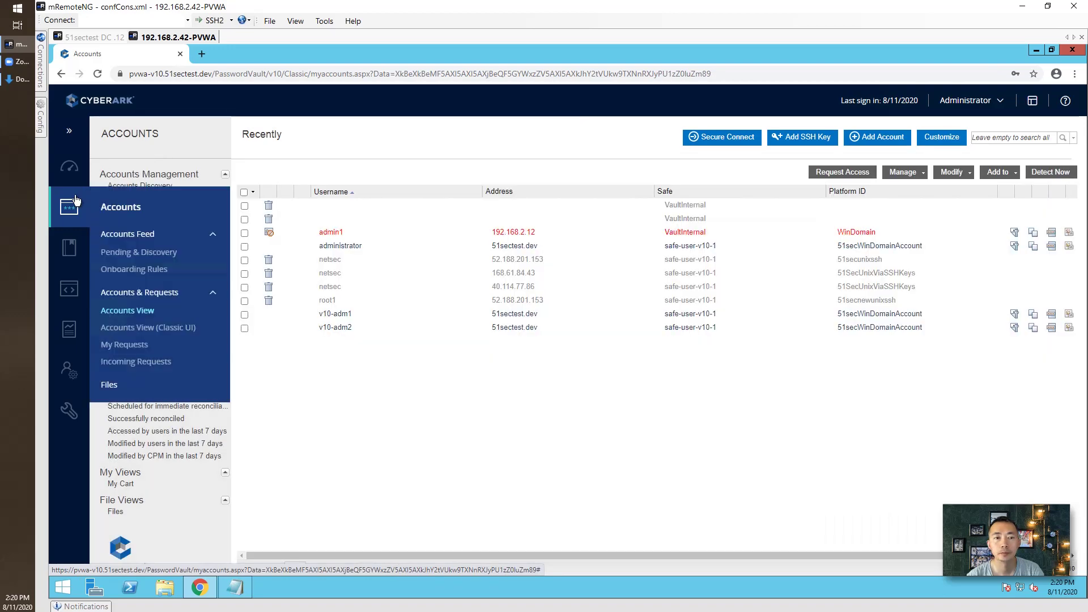
left_click(73, 201)
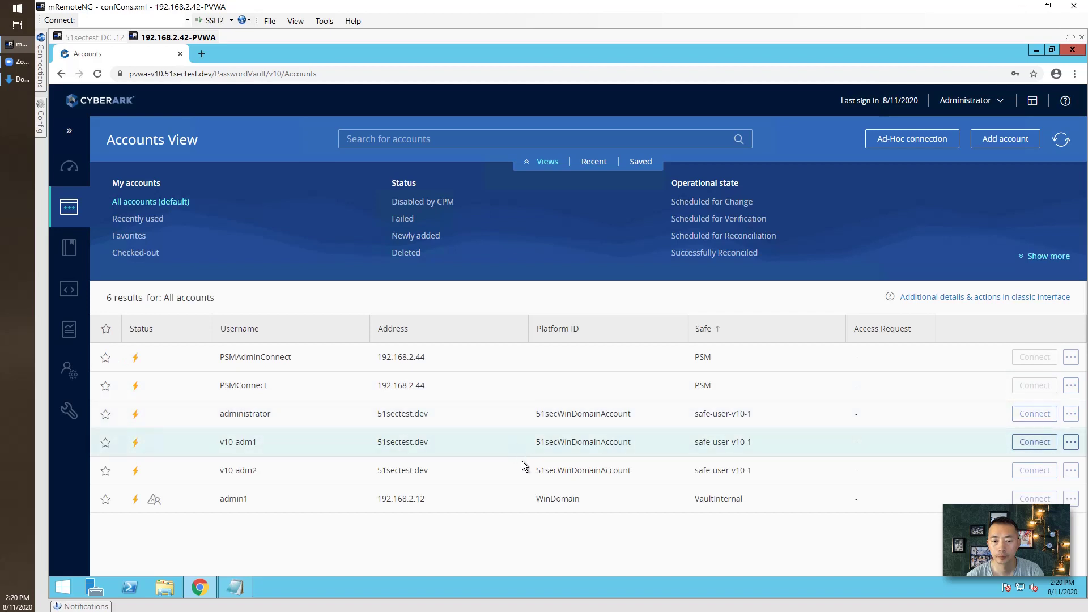
left_click(556, 470)
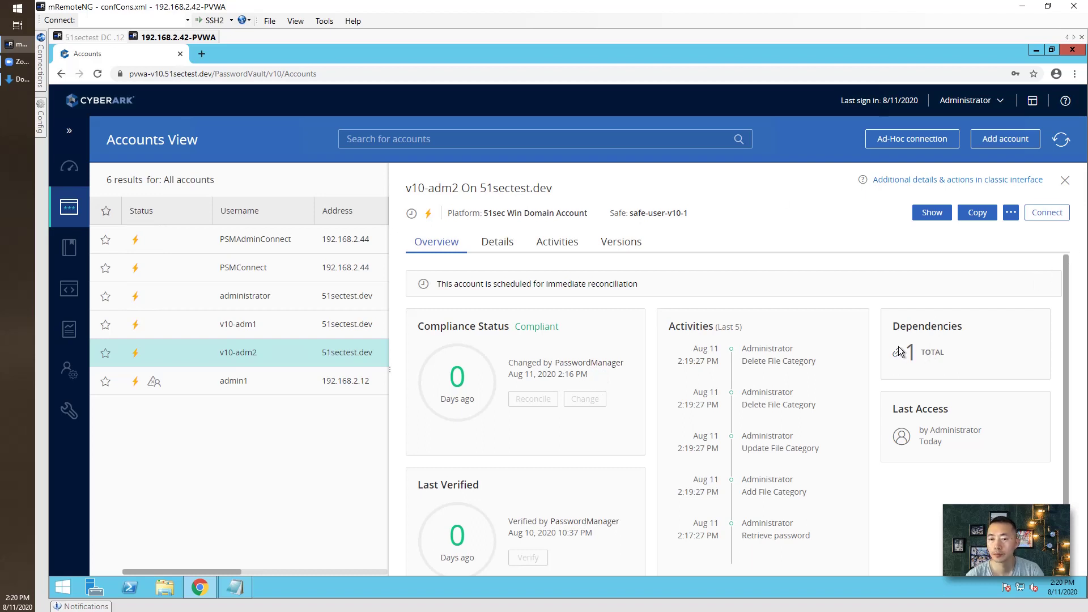
left_click_drag(923, 321, 971, 325)
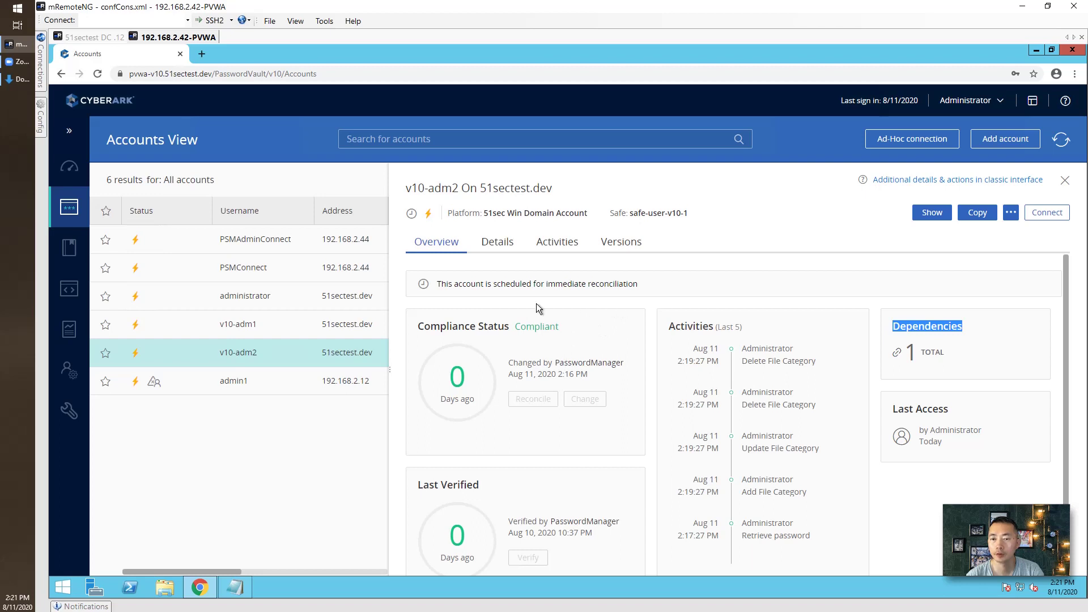
- Check the CPM Reconcile activity and highlight 'reconciled by PasswordManager' at 2:20 PM on Overview
left_click(498, 250)
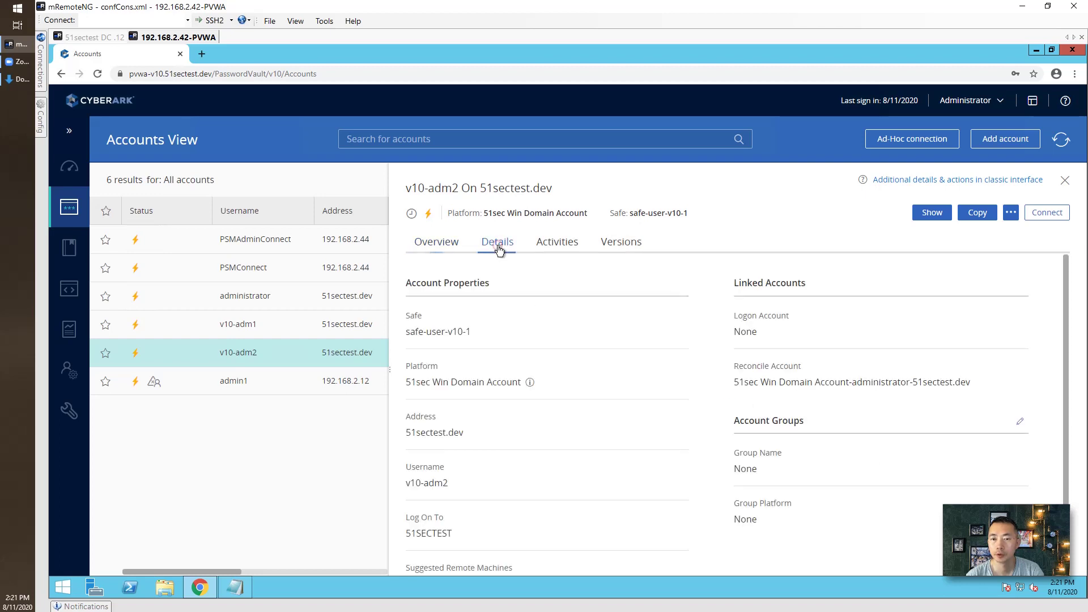
left_click(557, 246)
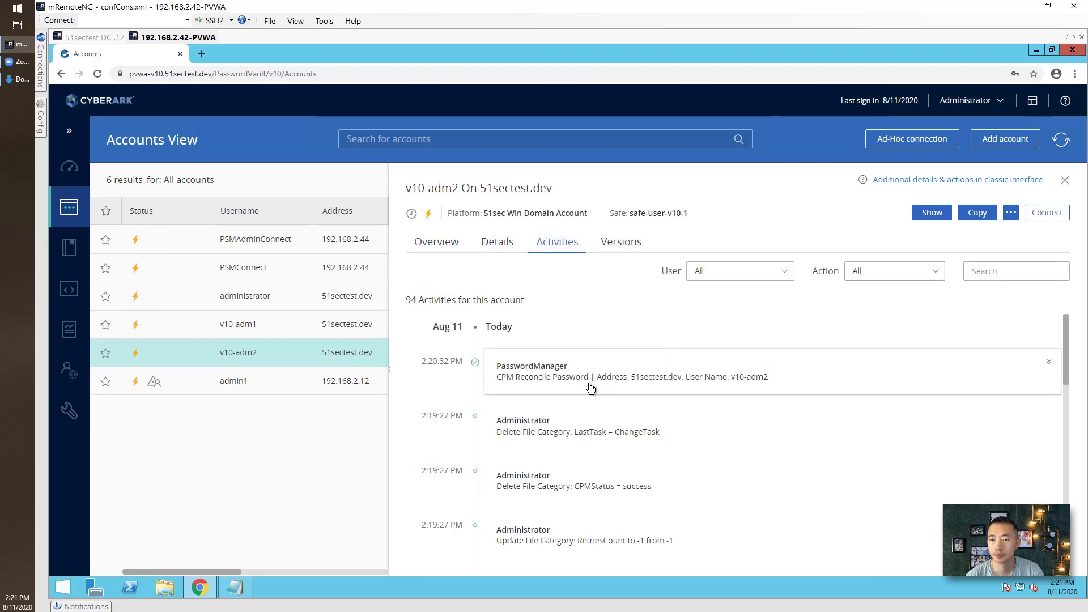
left_click(589, 387)
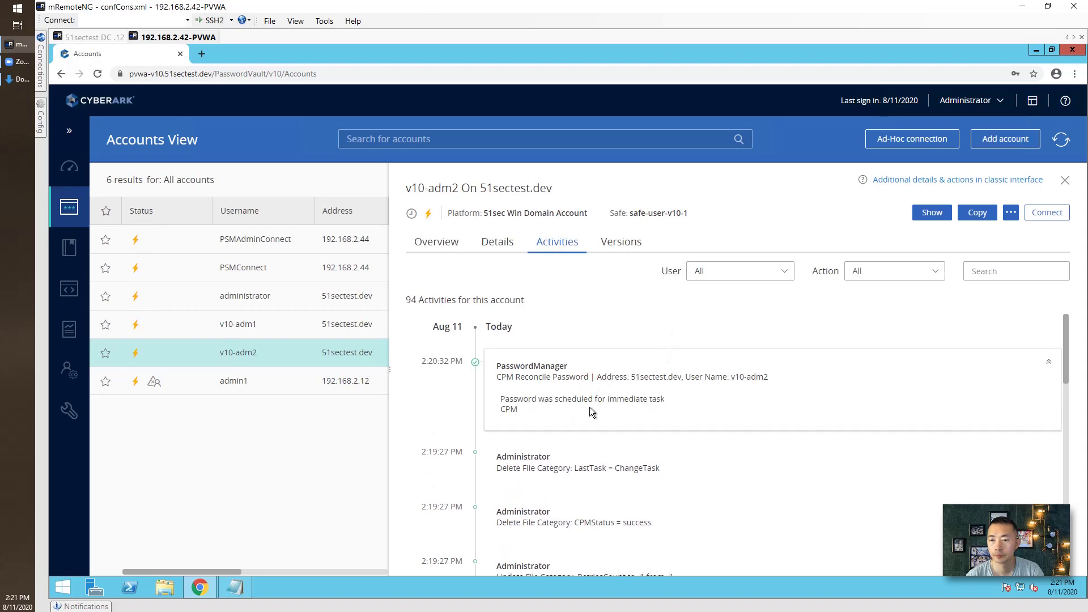
left_click(440, 244)
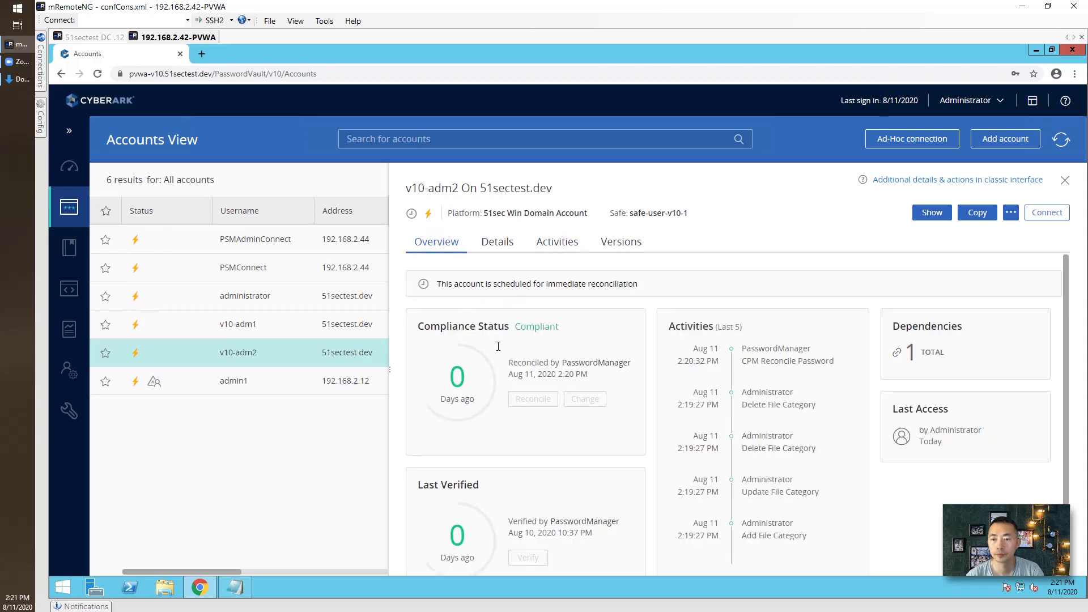
left_click_drag(511, 362, 610, 369)
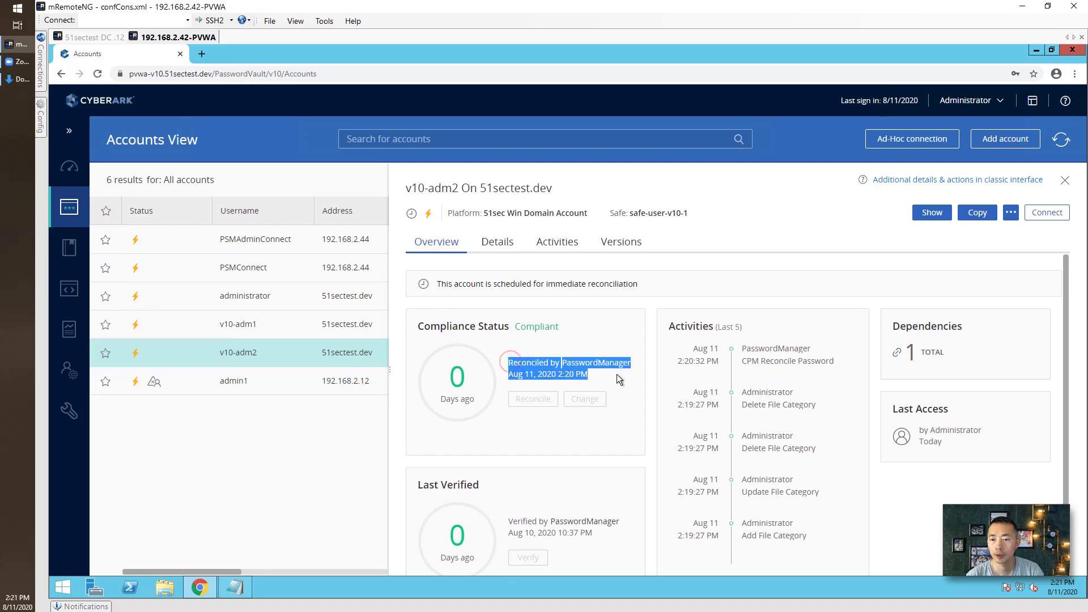
- Run test1 manually in the DC's Task Scheduler and refresh to show last run 2:21:34 PM
left_click(111, 38)
right_click(259, 143)
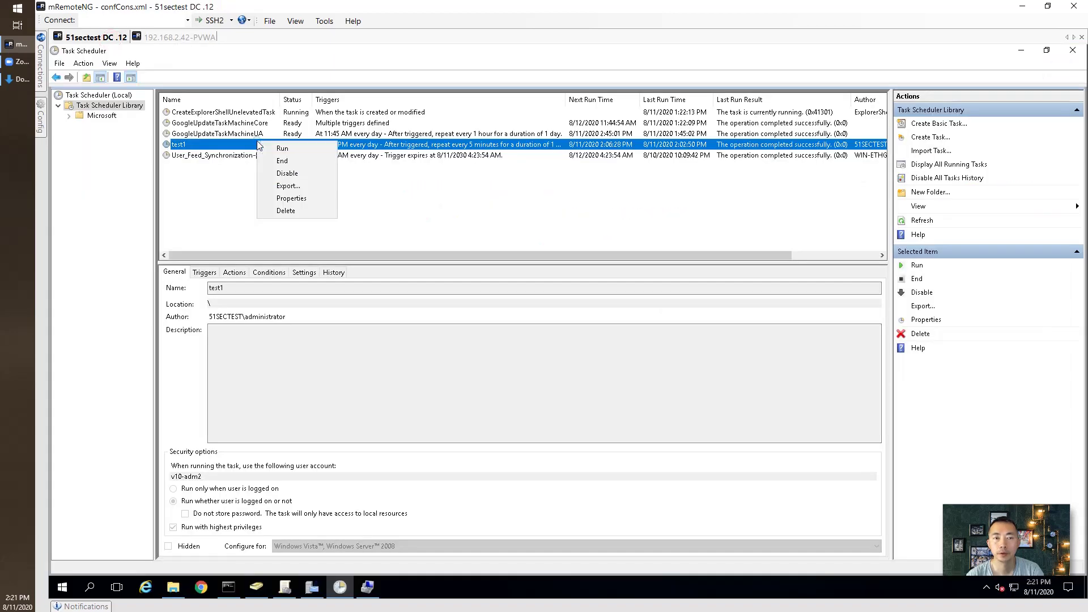
left_click(282, 149)
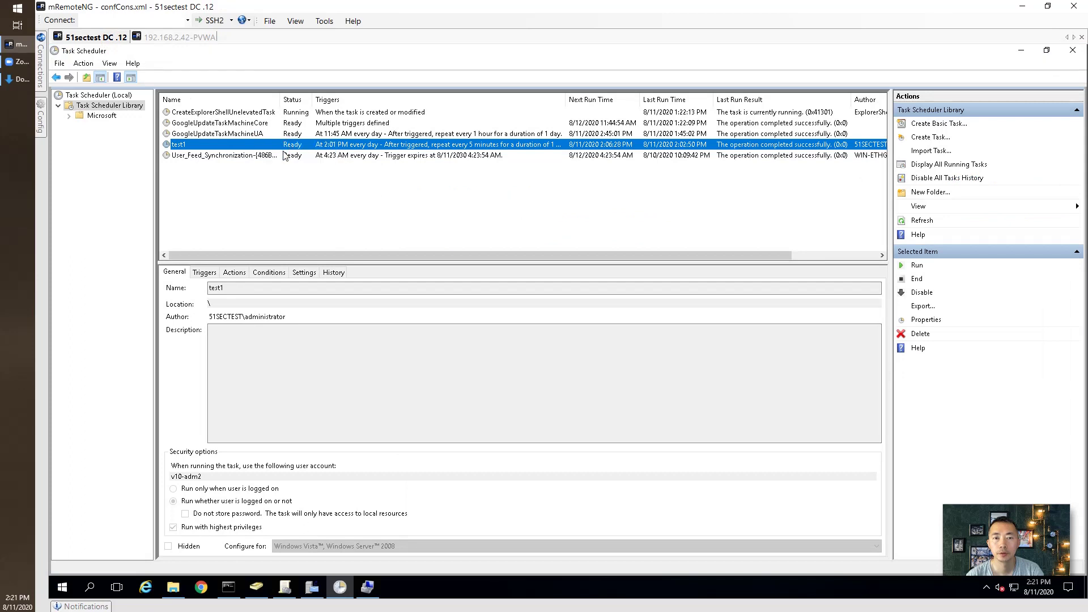
left_click(286, 190)
left_click(261, 149)
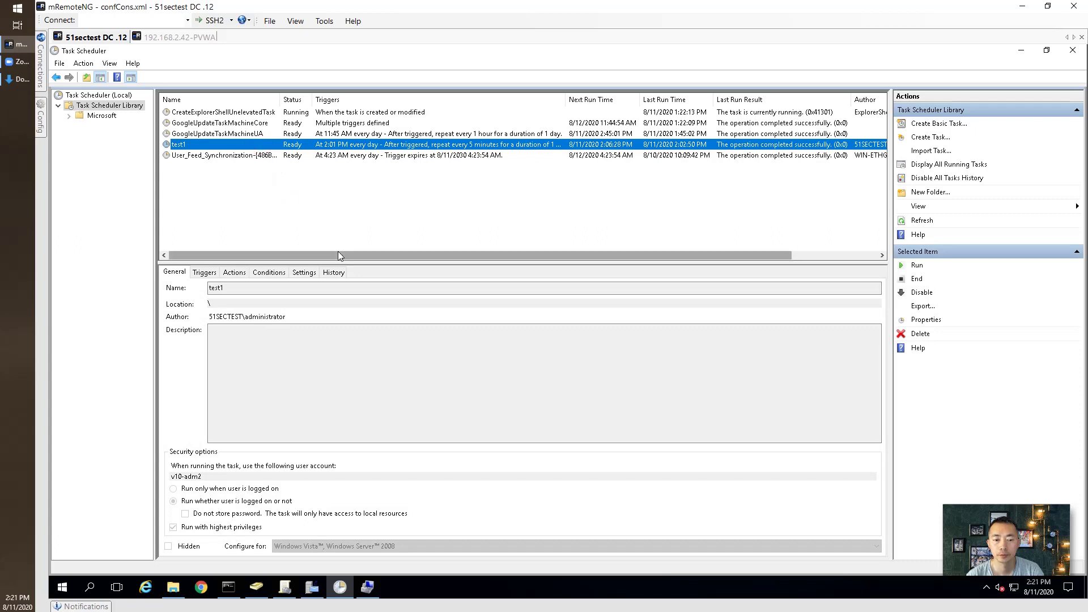
right_click(271, 141)
left_click(297, 147)
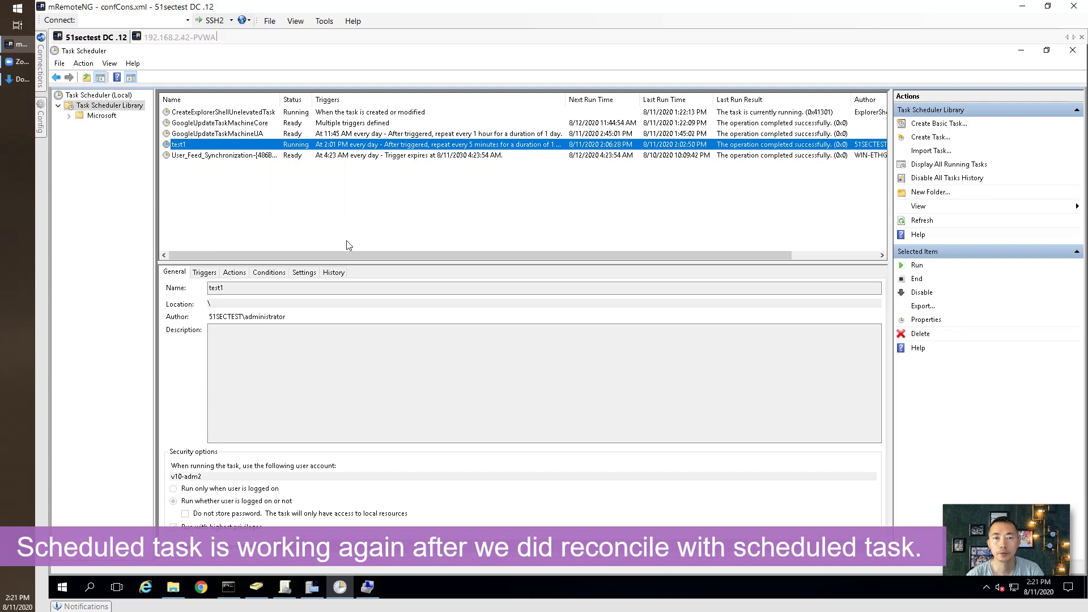
right_click(270, 183)
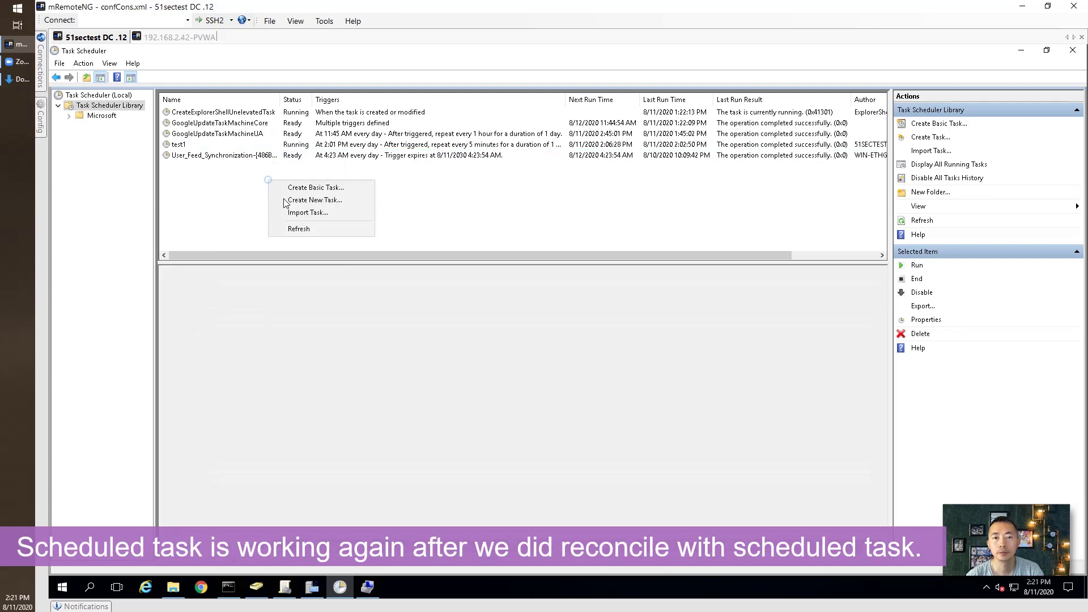
left_click(307, 226)
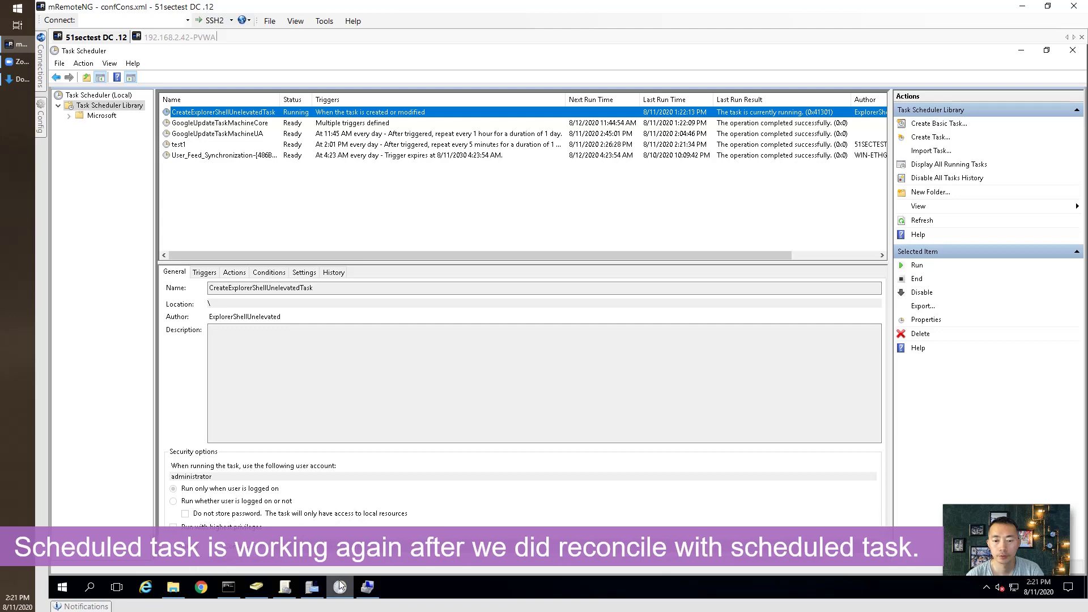
- Open C:\test\list.txt in Notepad and highlight the new 08/11/2020 14:21:34.59 entry
left_click(173, 586)
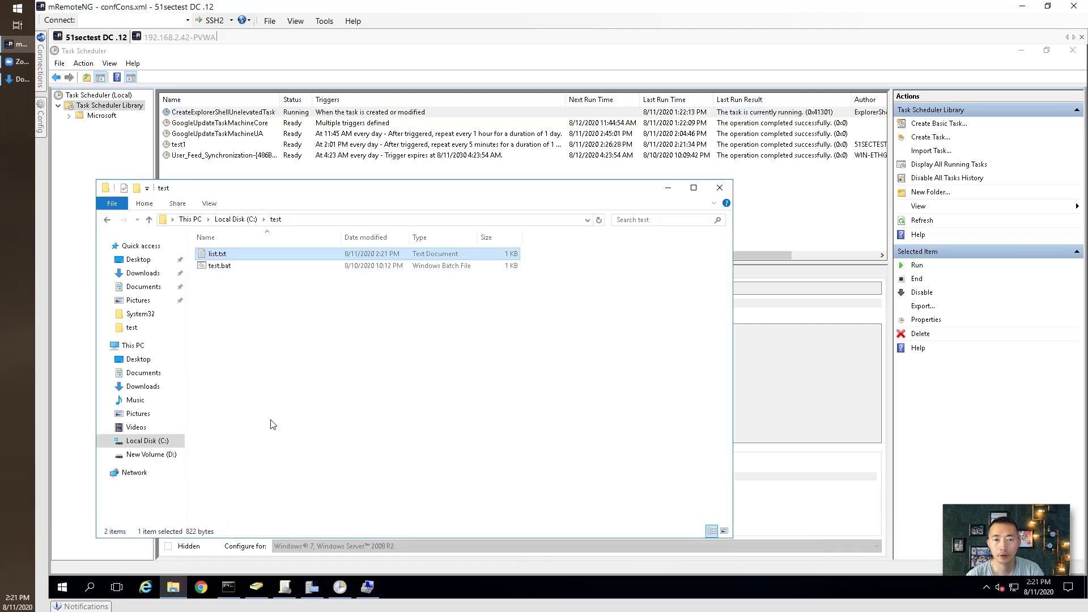
double_click(258, 254)
left_click_drag(255, 339, 377, 342)
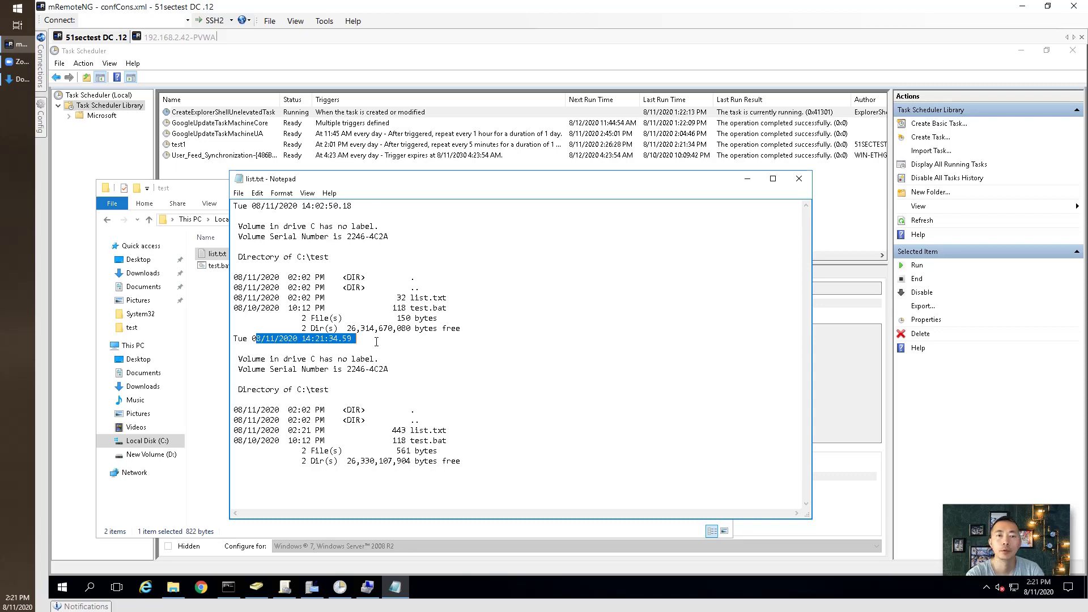